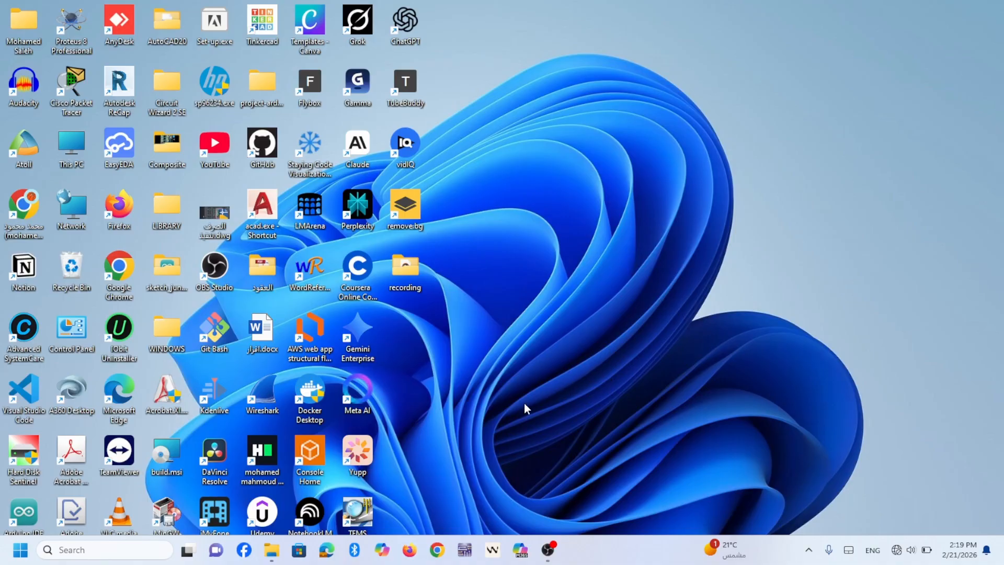
# Search the installed apps for Excel and launch it
pyautogui.click(22, 558)
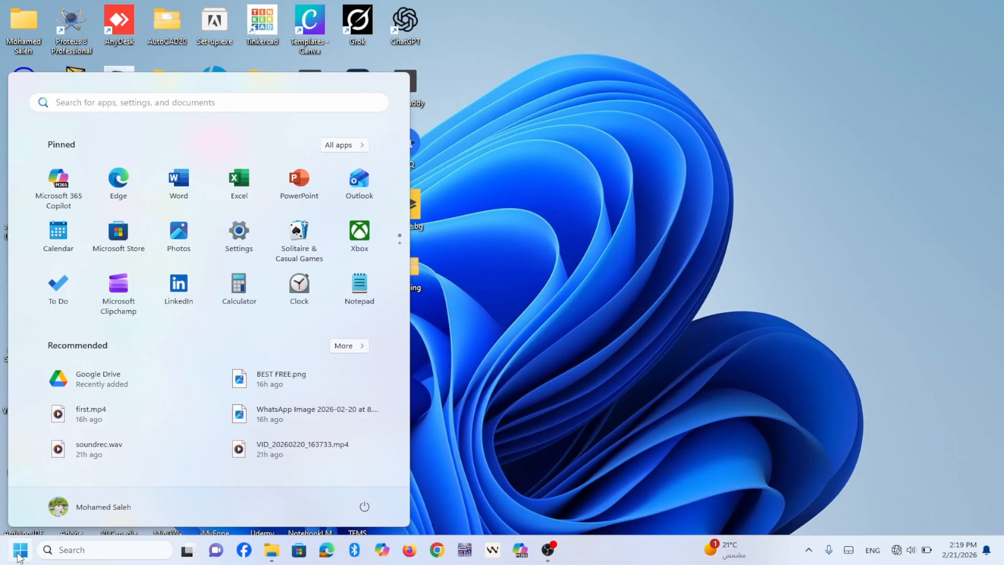
pyautogui.click(102, 100)
pyautogui.write('exce;')
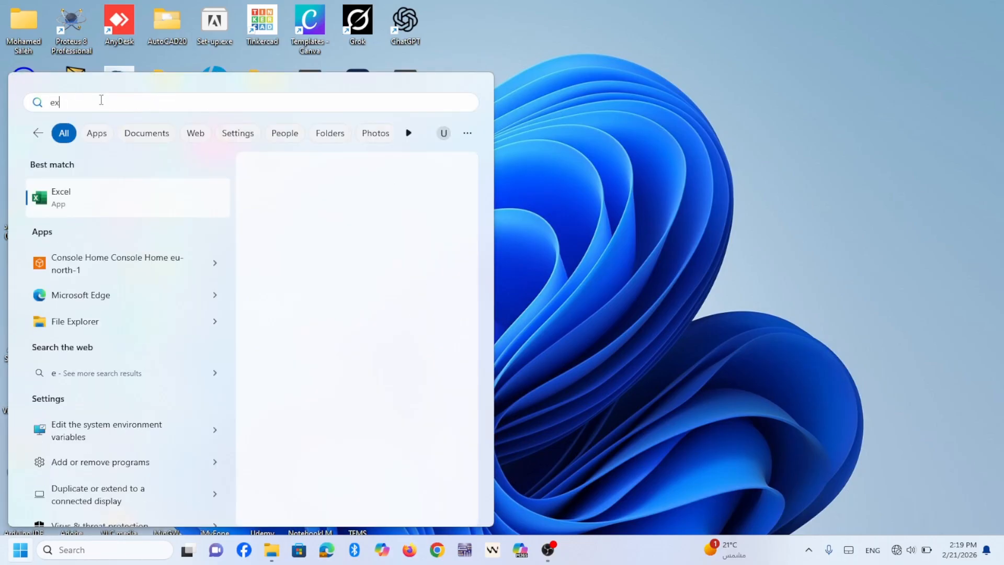
pyautogui.press('BackSpace')
pyautogui.write('l')
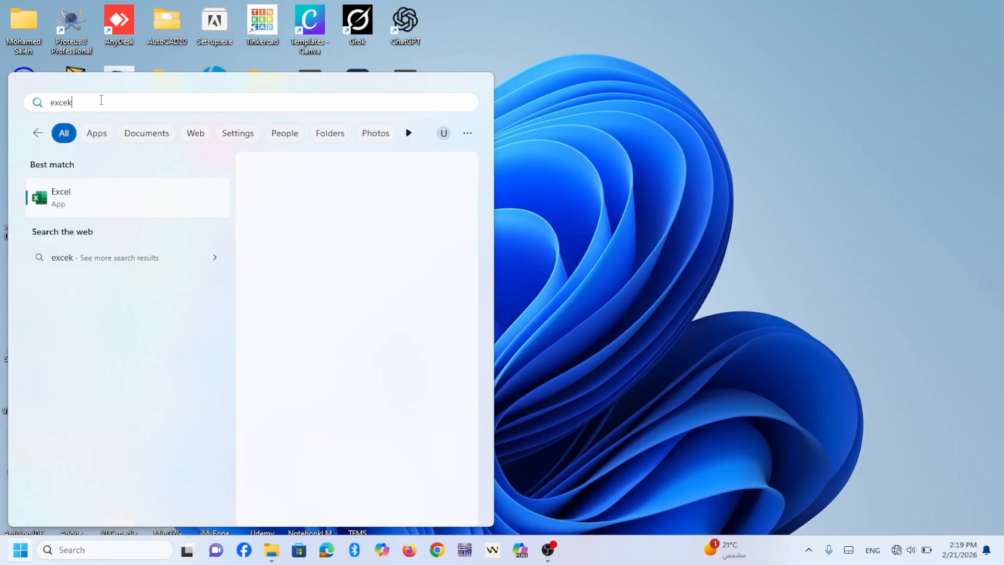
pyautogui.click(87, 207)
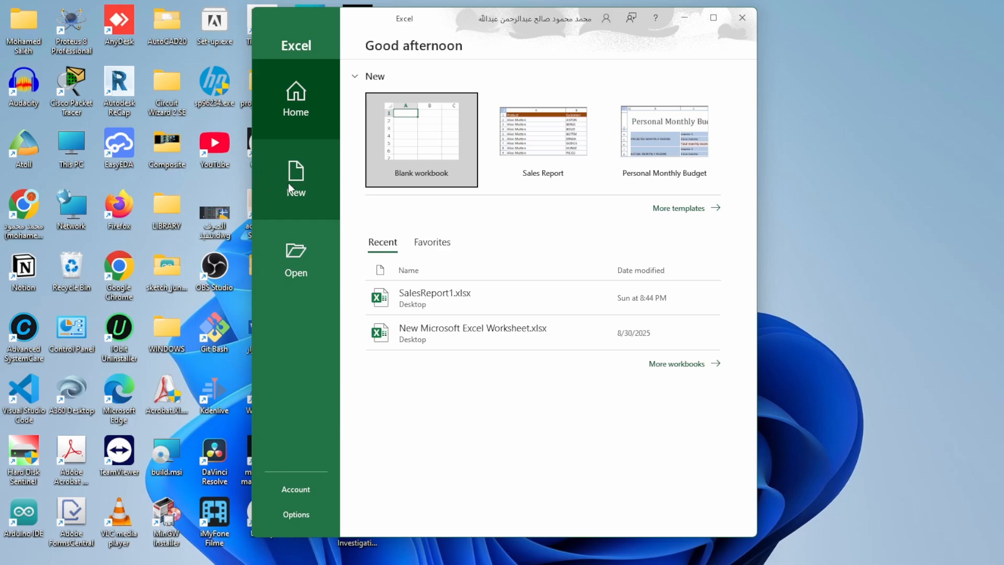
# Create a blank workbook, maximize its window and close it
pyautogui.click(289, 184)
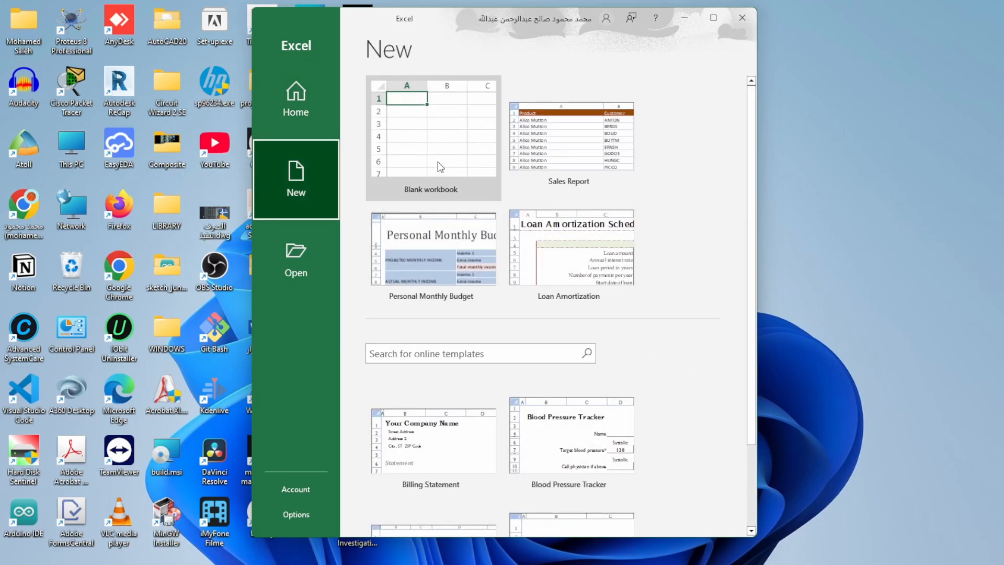
pyautogui.click(458, 138)
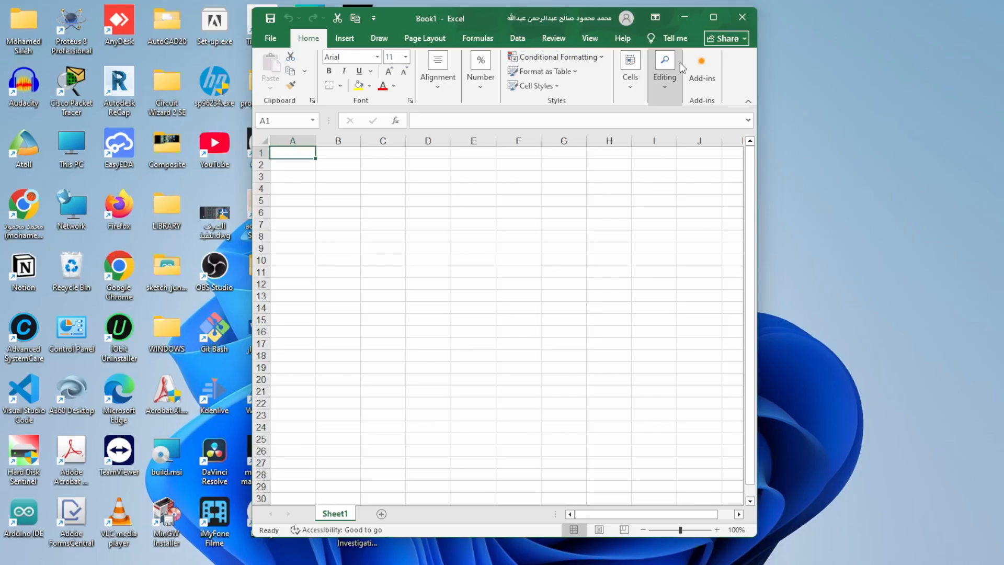
pyautogui.click(721, 16)
pyautogui.click(987, 9)
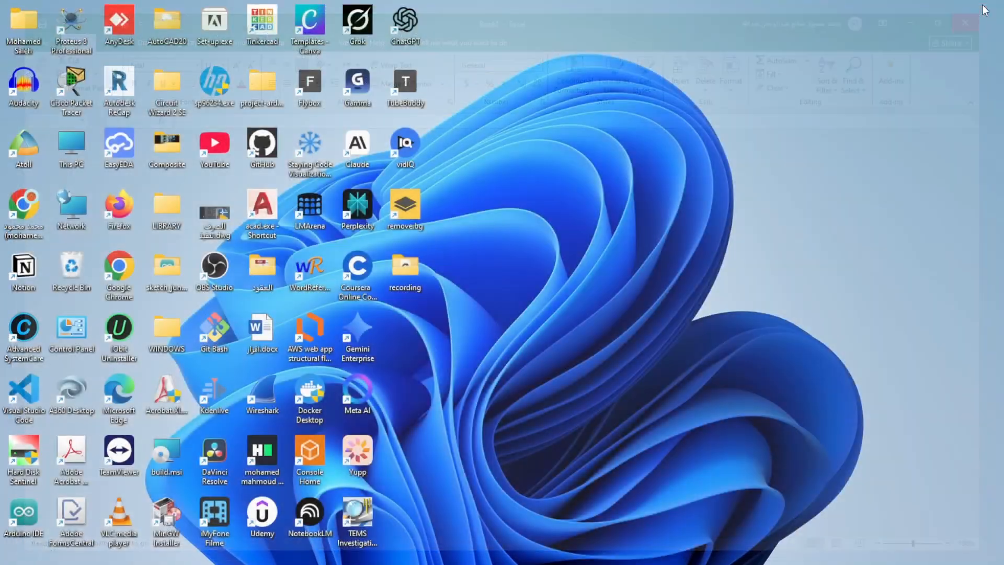
# Create a new Excel worksheet file named first.xlsx on the desktop and open it, dismissing the OneDrive backup notice
pyautogui.rightClick(490, 368)
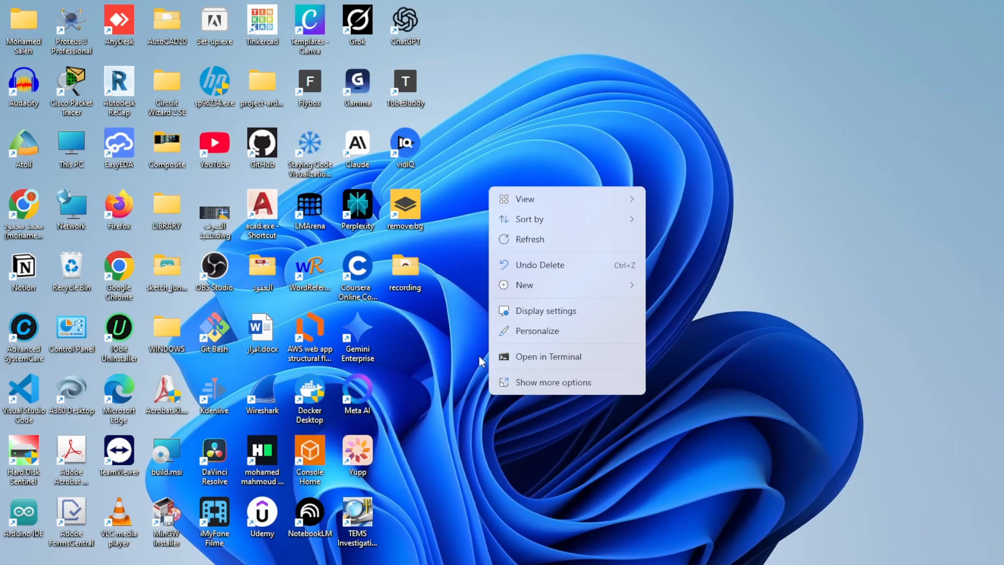
pyautogui.moveTo(554, 281)
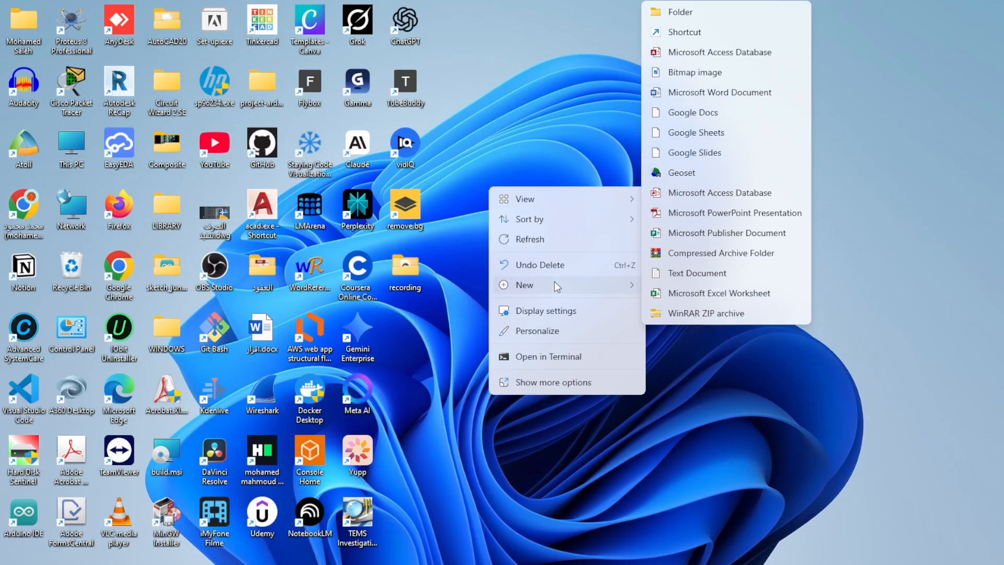
pyautogui.click(710, 294)
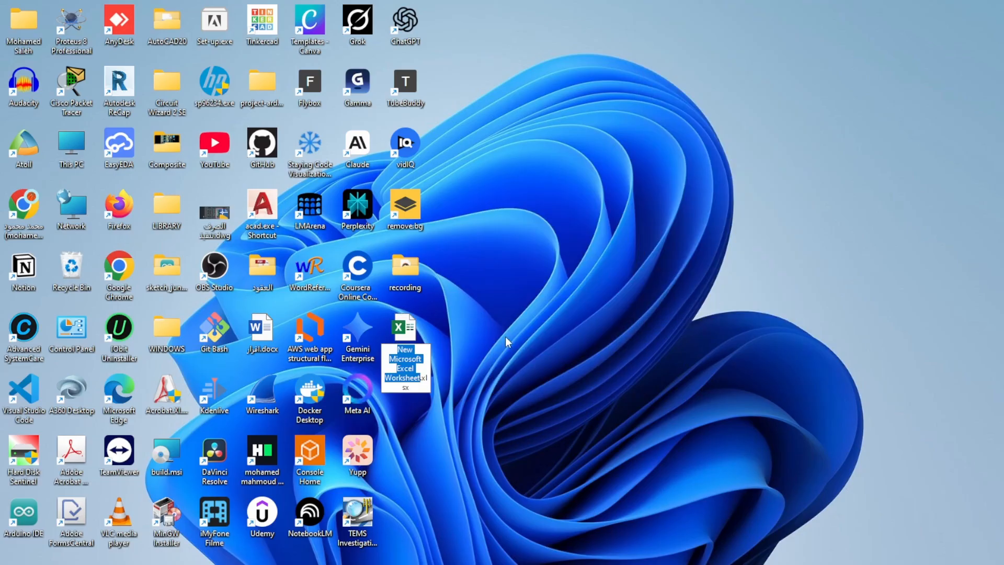
pyautogui.write('first')
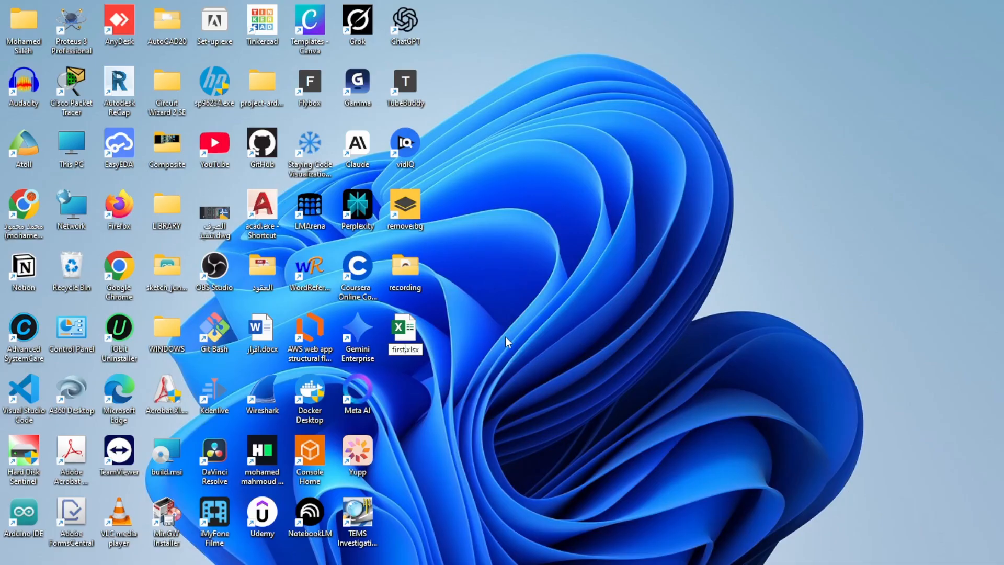
pyautogui.press('Return')
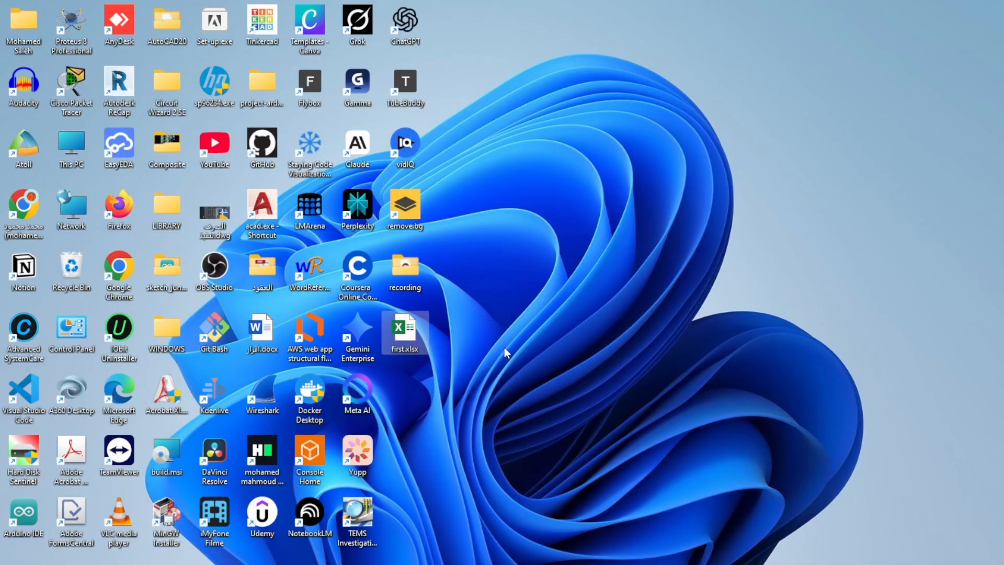
pyautogui.doubleClick(413, 329)
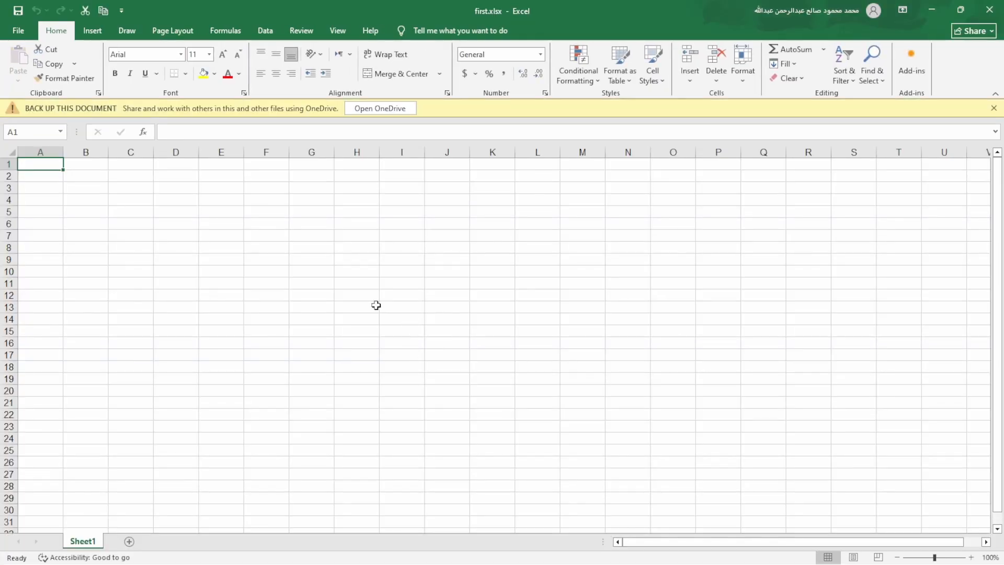
pyautogui.click(993, 107)
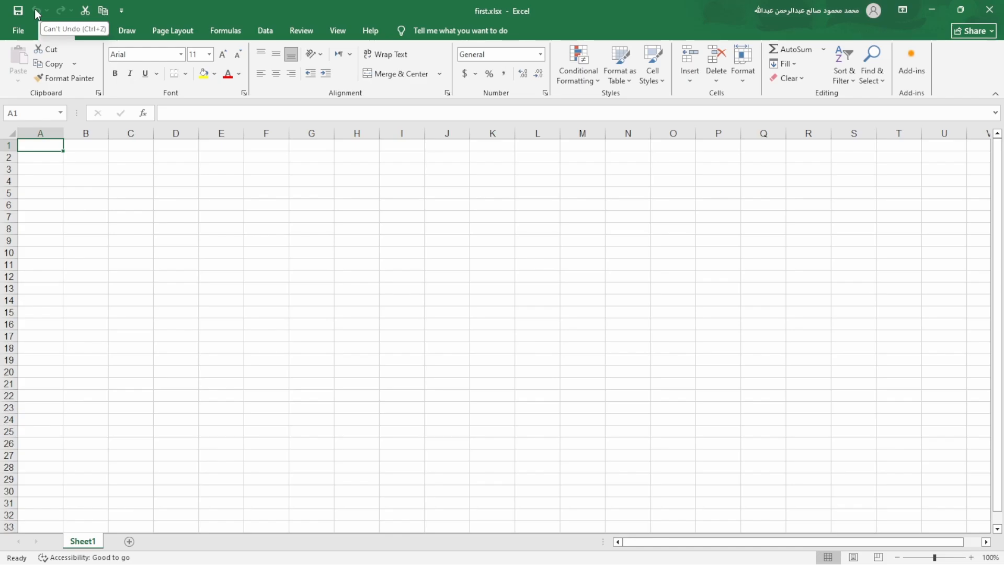
# Add the New and Quick Print commands to the Quick Access Toolbar
pyautogui.click(121, 11)
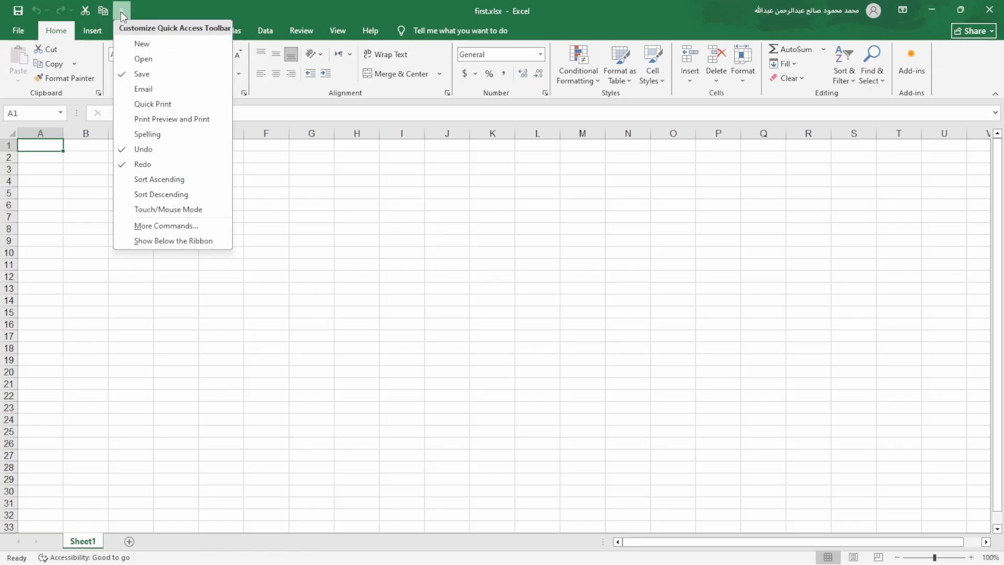
pyautogui.click(148, 48)
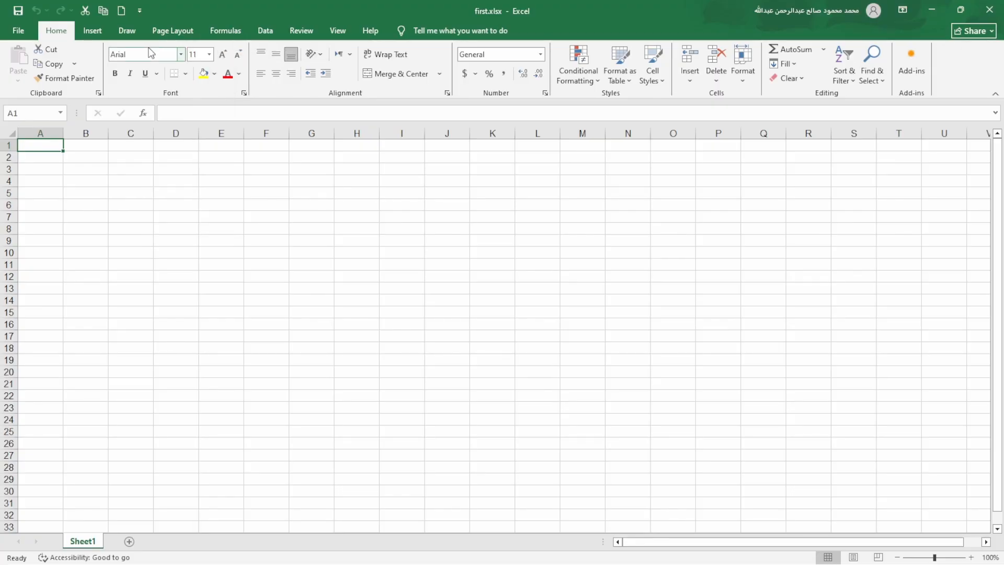
pyautogui.click(140, 12)
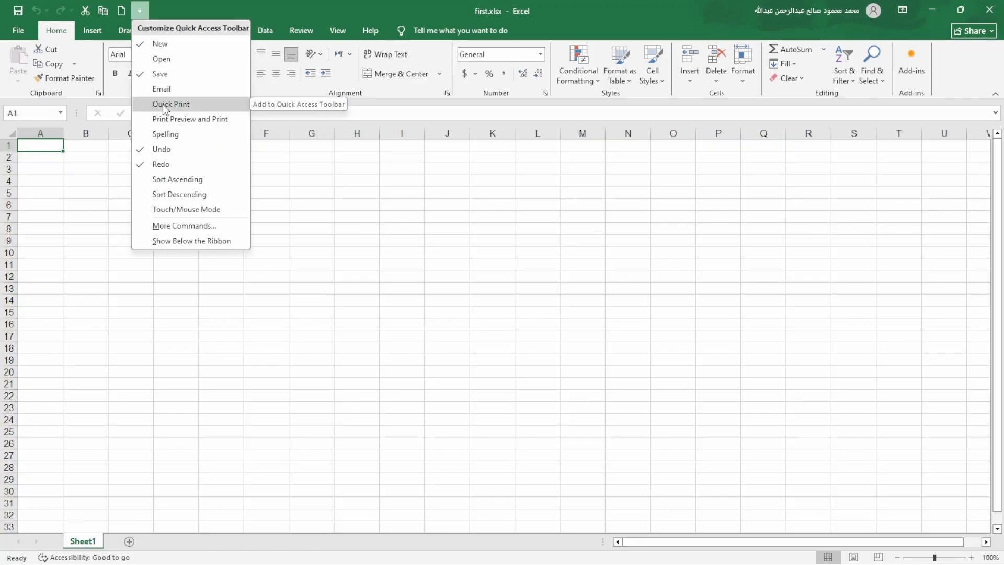
pyautogui.press('Escape')
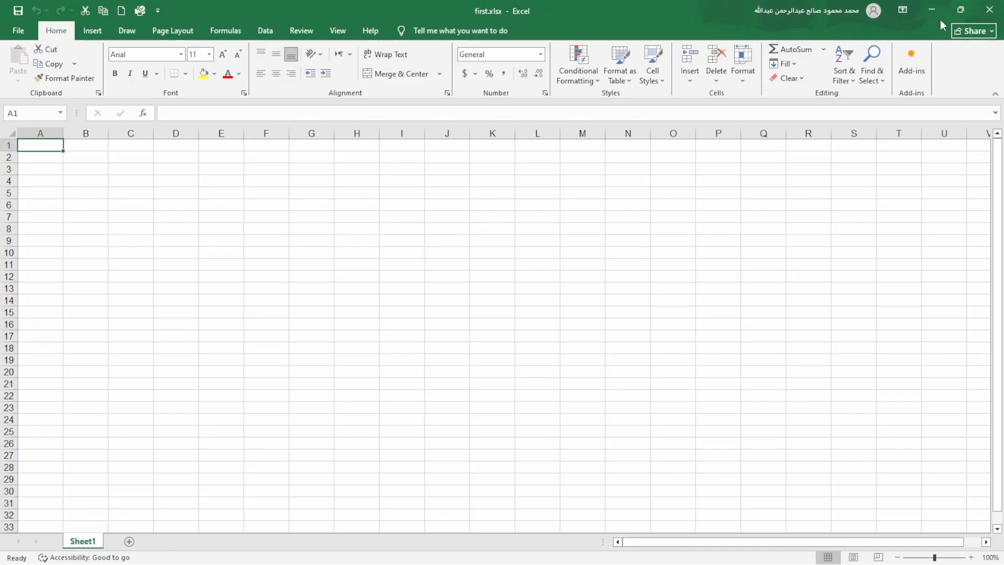
# Switch the ribbon to Auto-hide and restore it to Show Tabs and Commands
pyautogui.click(907, 12)
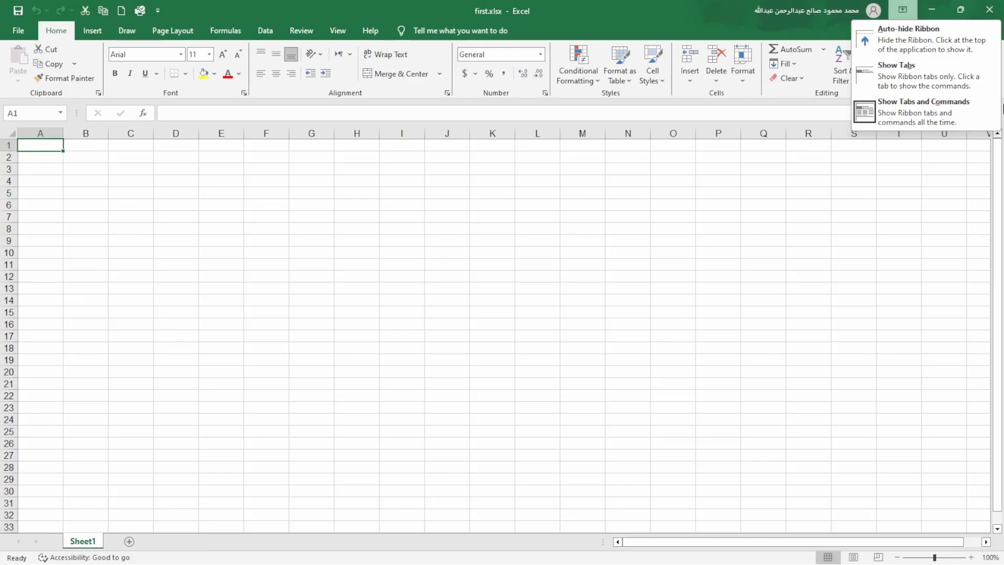
pyautogui.click(927, 43)
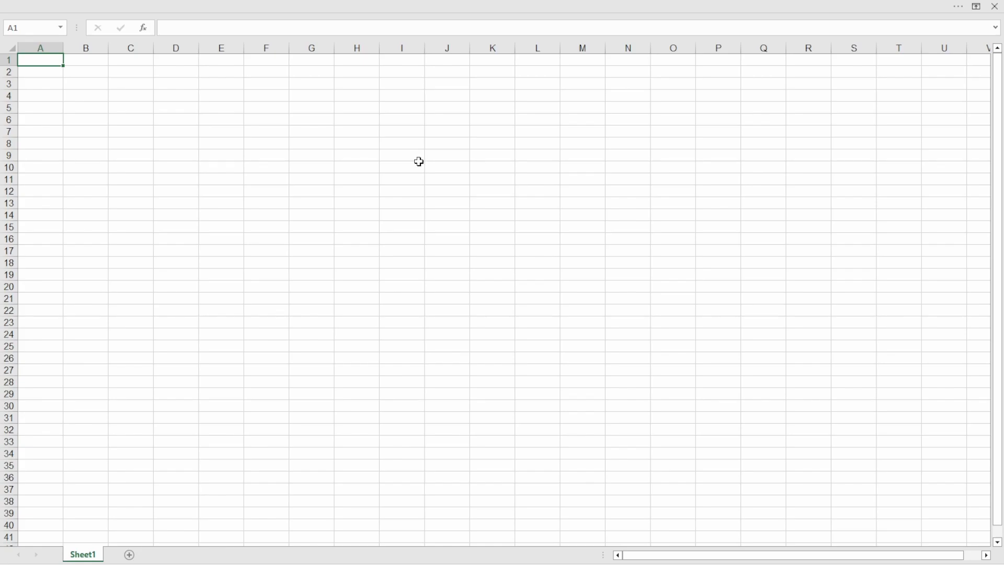
pyautogui.click(976, 6)
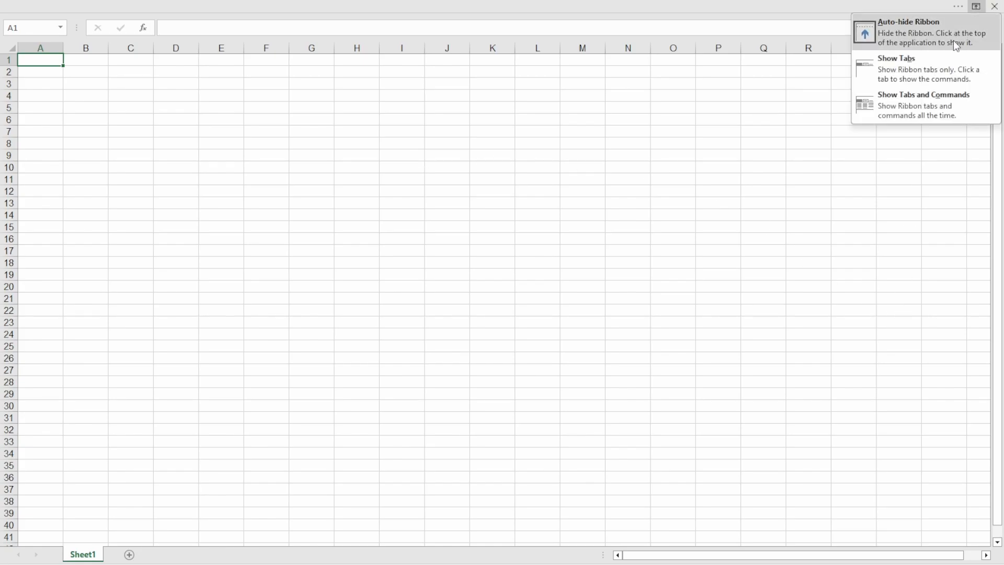
pyautogui.click(952, 103)
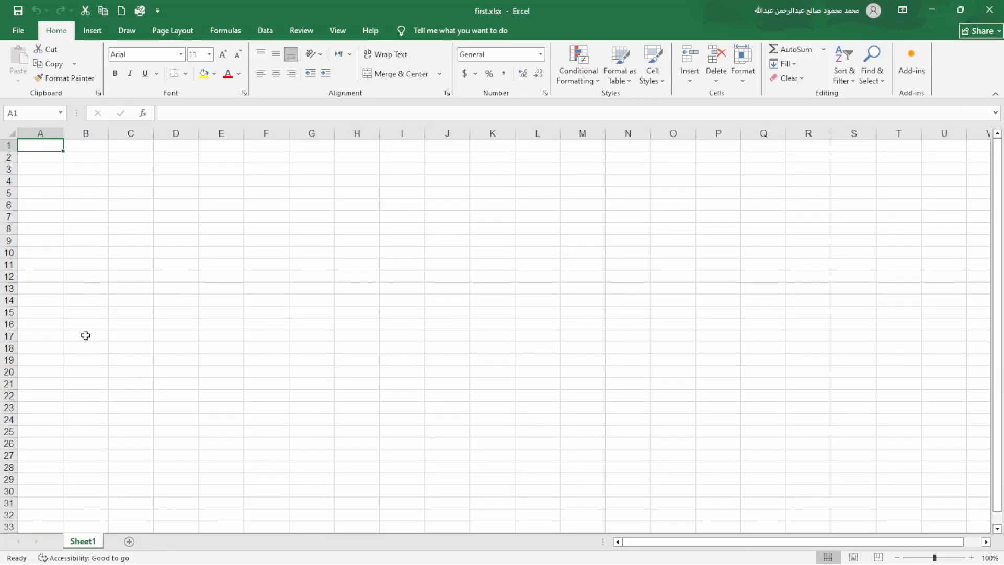
# Select individual cells around Sheet1, including A3, E11 and A5, to view their addresses
pyautogui.click(258, 374)
pyautogui.click(55, 167)
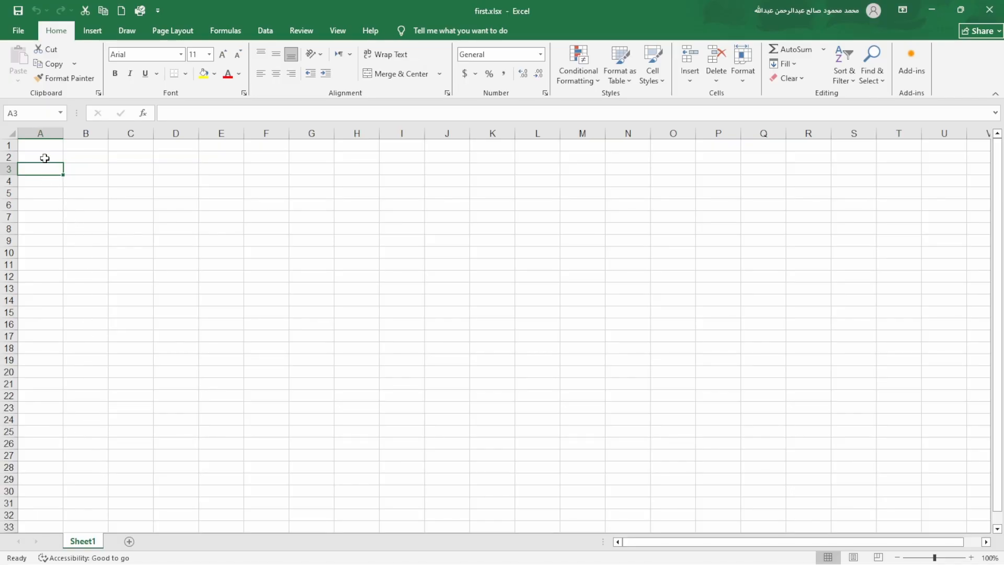
pyautogui.click(201, 263)
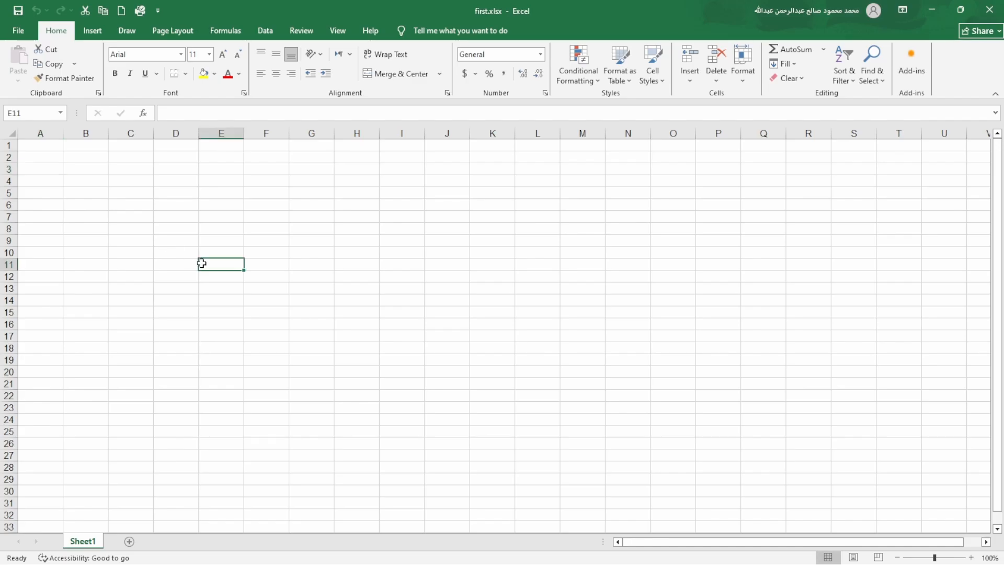
pyautogui.click(40, 188)
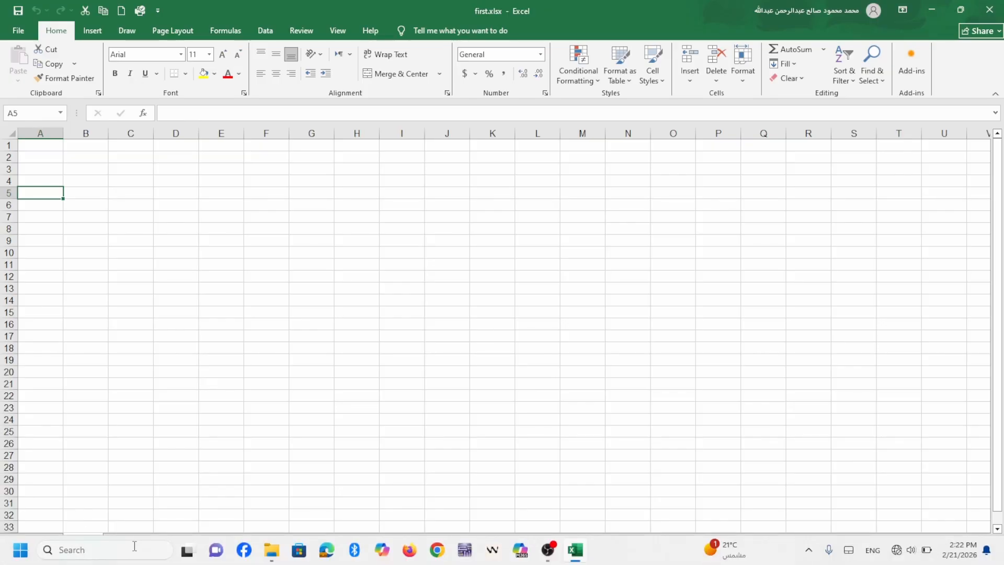
# Add a new sheet to the workbook and rename it second
pyautogui.click(130, 542)
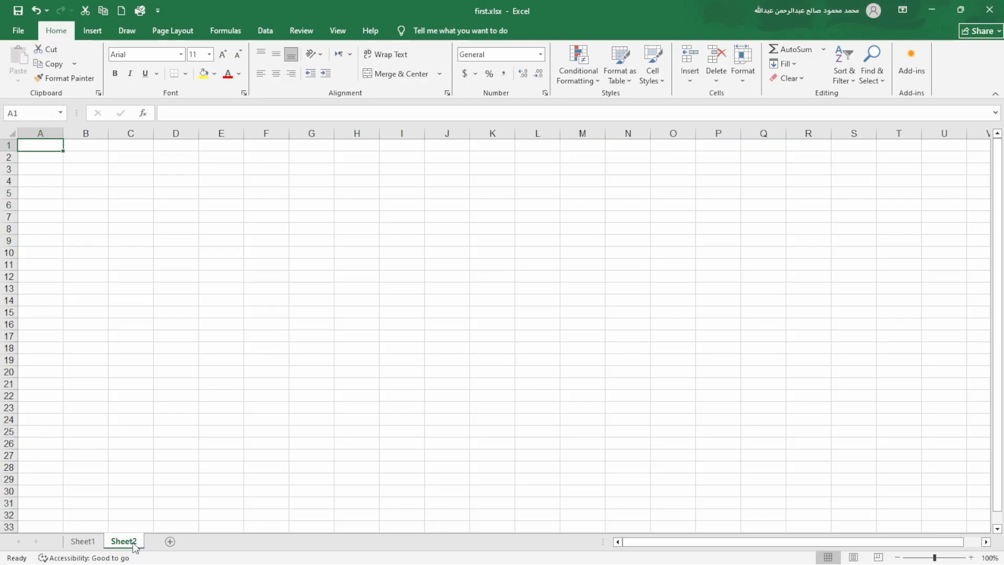
pyautogui.rightClick(130, 545)
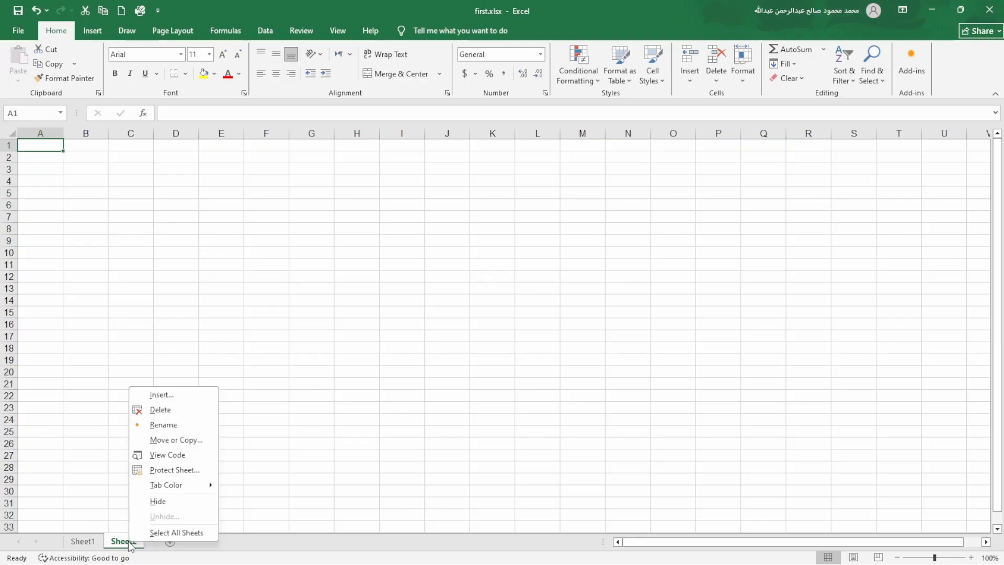
pyautogui.click(167, 425)
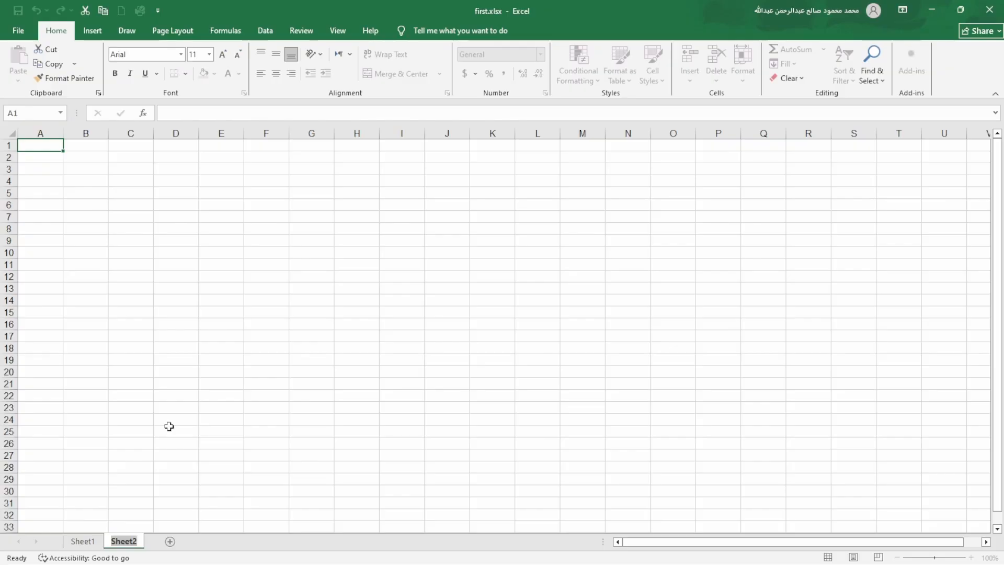
pyautogui.write('second')
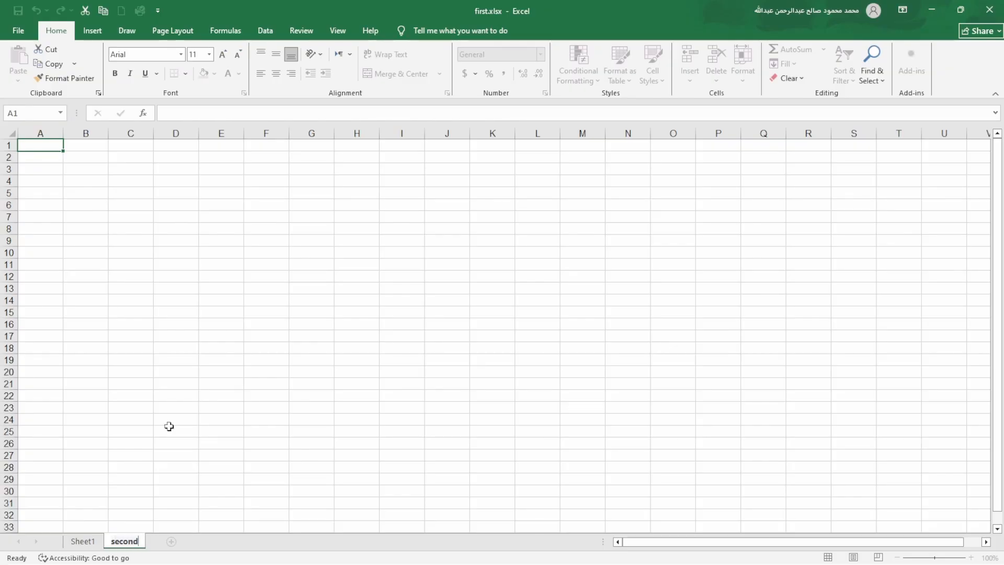
pyautogui.press('Return')
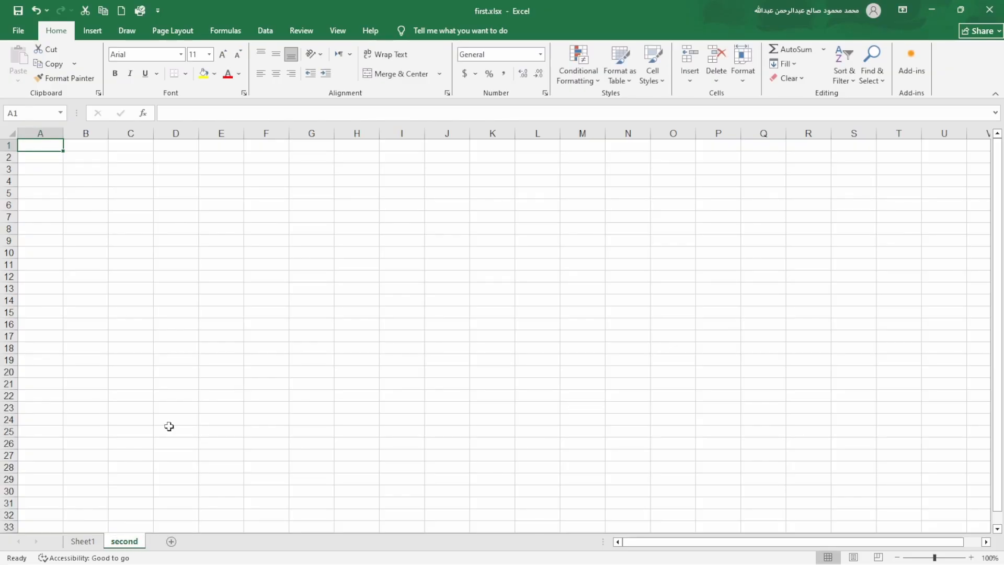
# Set the second sheet's tab color to standard red and switch back to Sheet1
pyautogui.rightClick(140, 540)
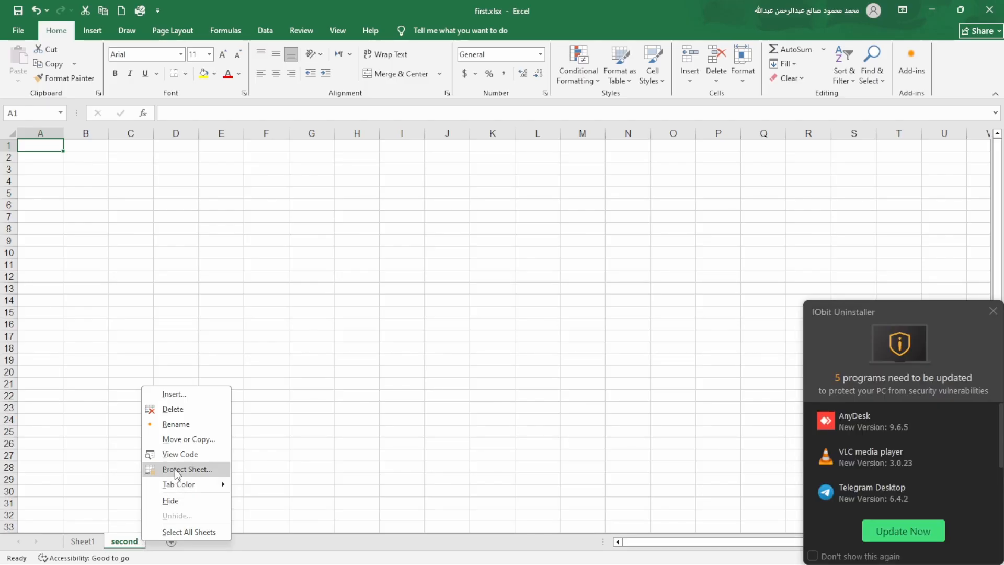
pyautogui.moveTo(192, 488)
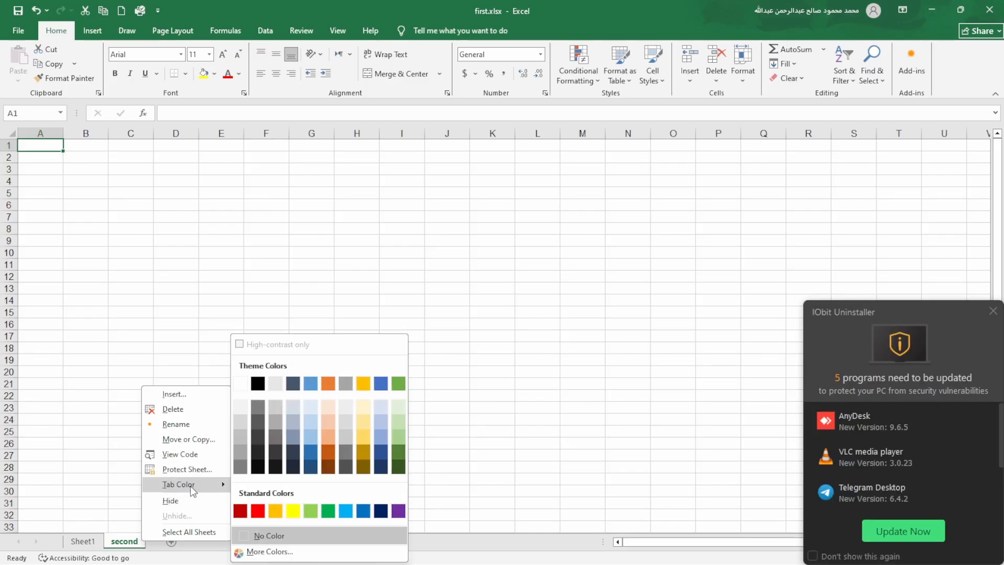
pyautogui.click(259, 510)
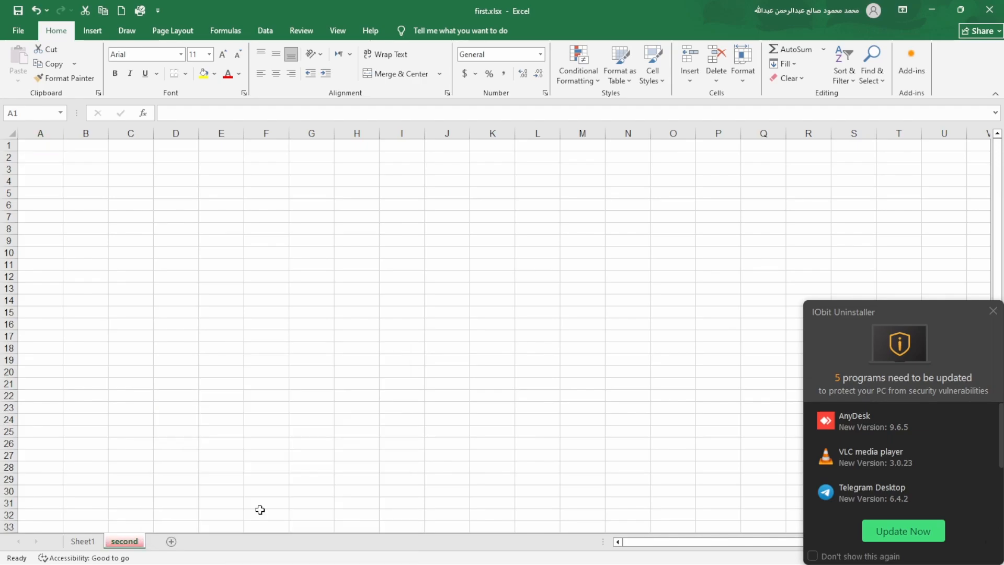
pyautogui.click(993, 310)
pyautogui.click(83, 542)
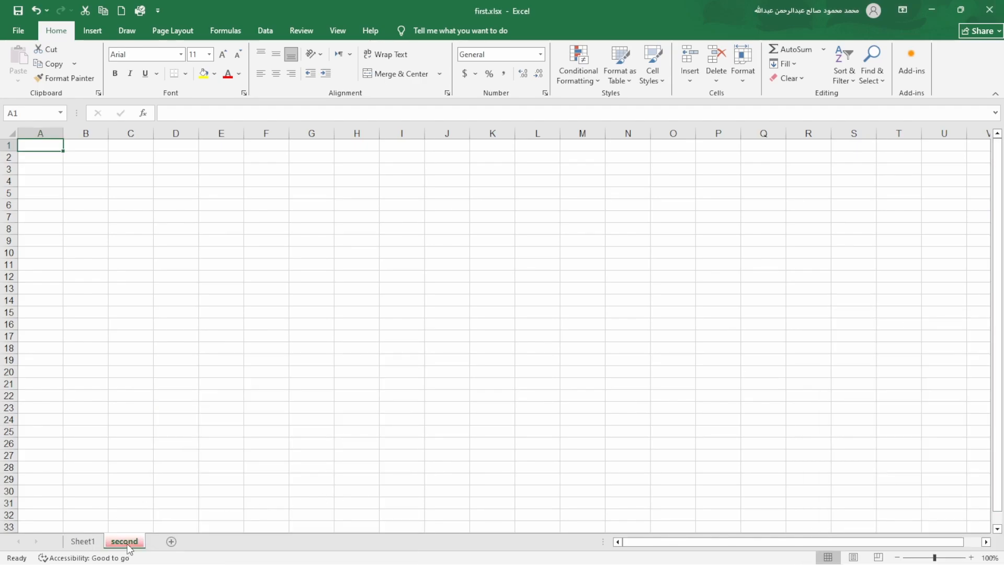
pyautogui.click(91, 544)
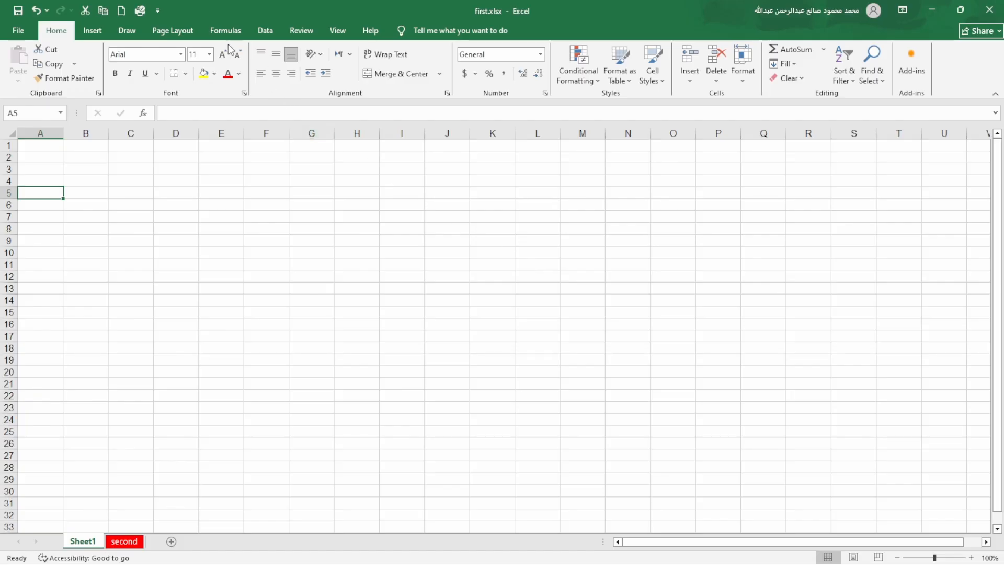
# Set Sheet1's layout direction to right-to-left and return to the Home commands
pyautogui.click(167, 33)
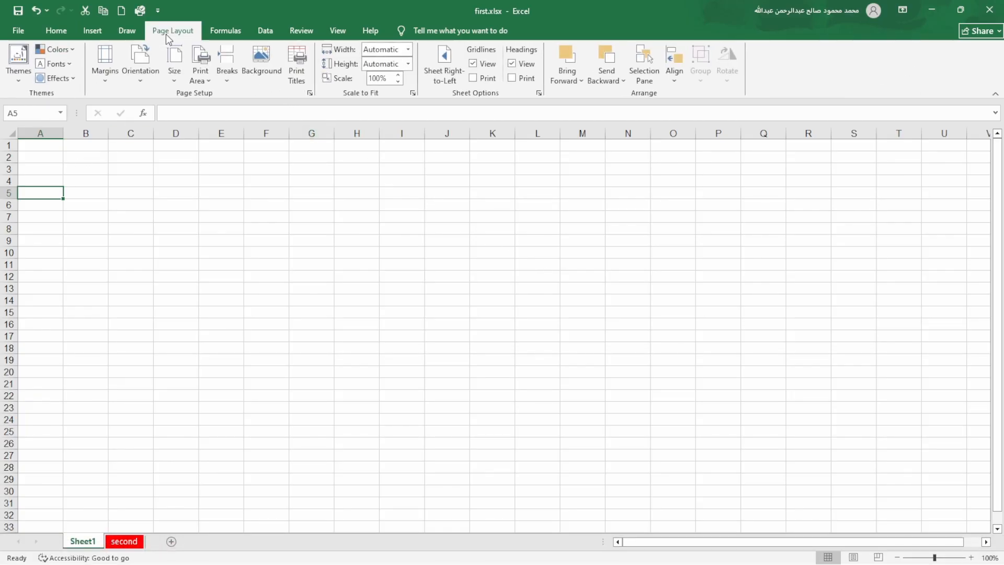
pyautogui.click(450, 86)
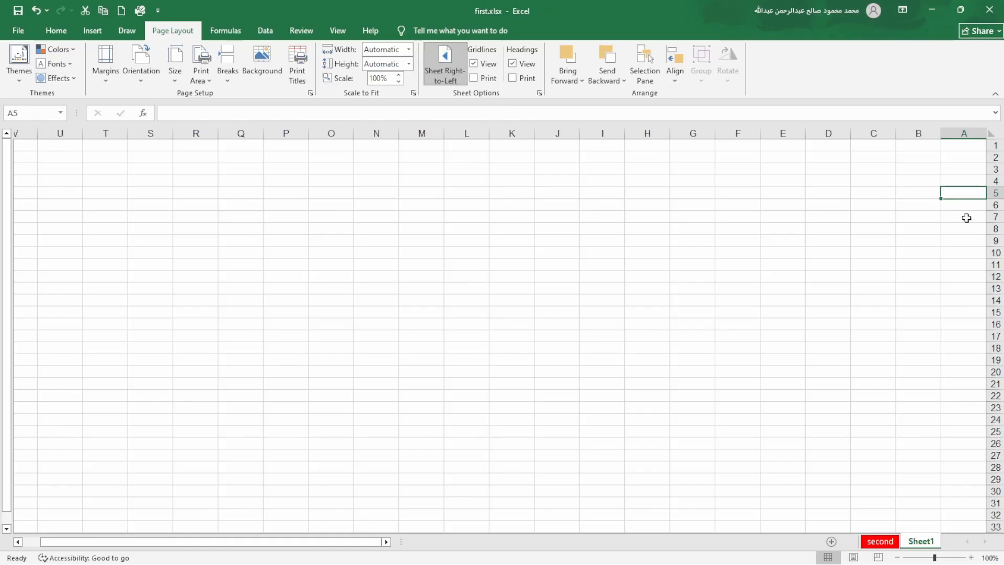
pyautogui.click(58, 31)
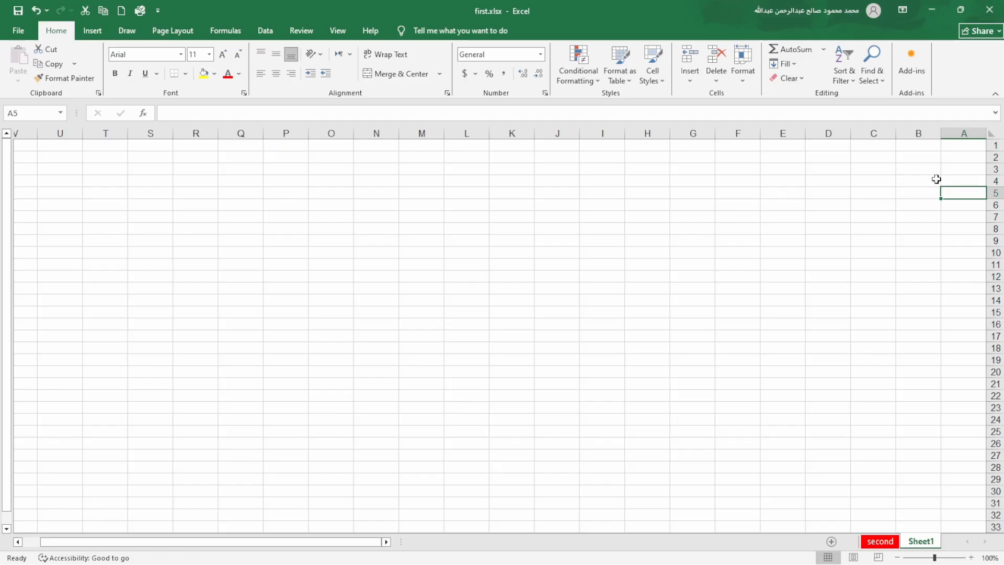
# Practise selecting cells in column A from A1 to A32 and along row 1 from A1 to L1, ending on A4
pyautogui.click(966, 145)
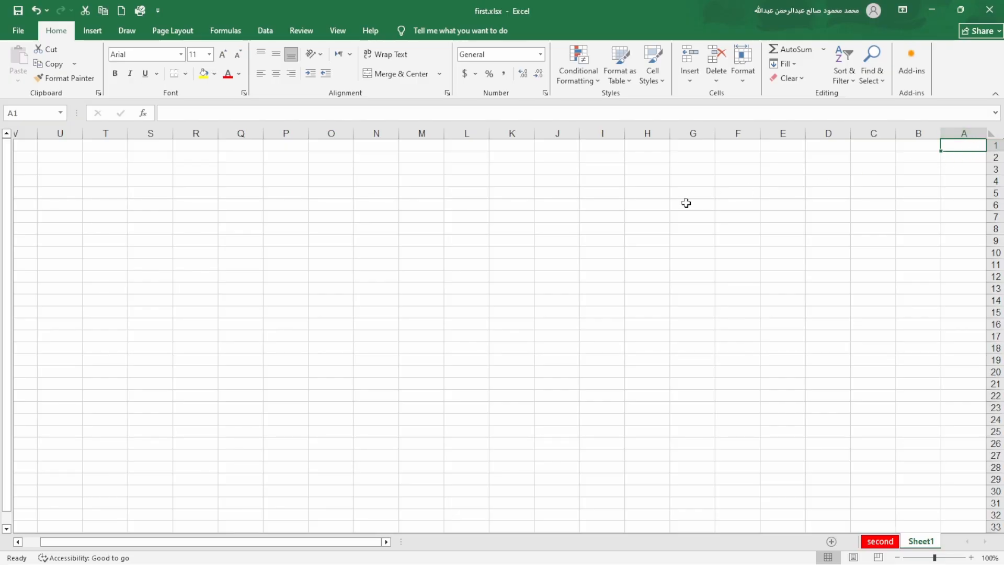
pyautogui.moveTo(955, 146); pyautogui.dragTo(964, 431)
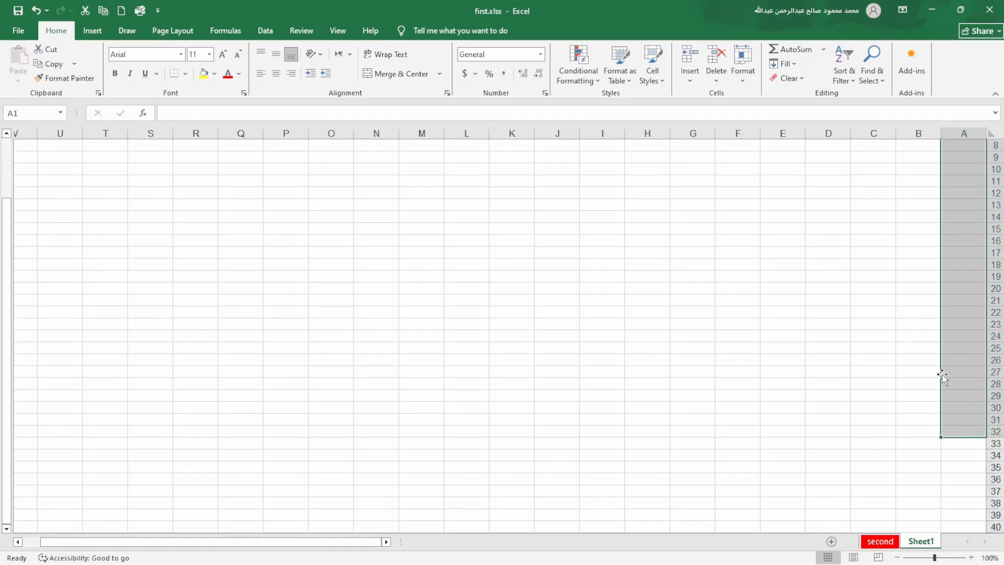
pyautogui.scroll(3, 936, 339)
pyautogui.click(928, 179)
pyautogui.moveTo(981, 145); pyautogui.dragTo(453, 148)
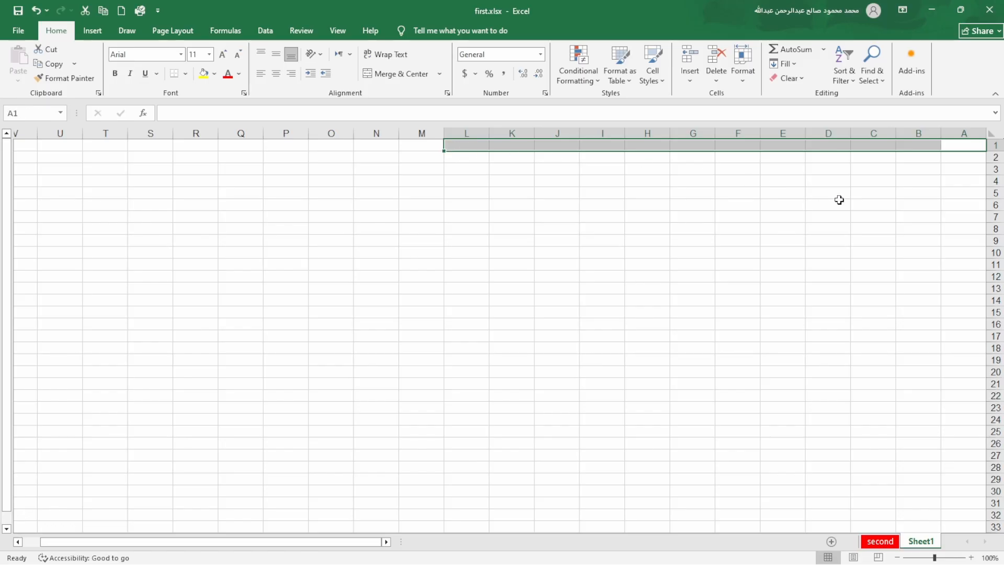
pyautogui.click(962, 180)
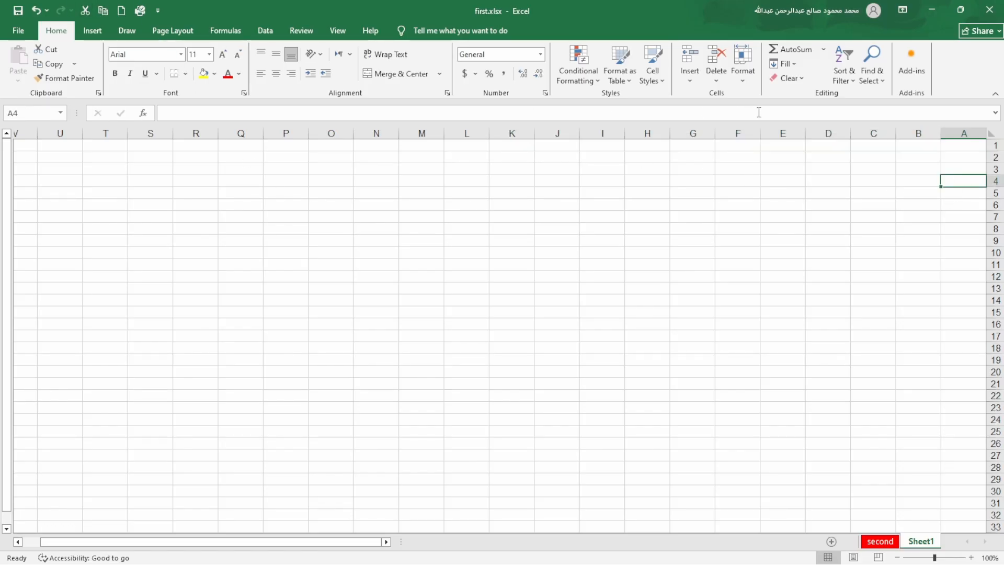
# Select cells A1, C10 and A2 one after another to view their addresses
pyautogui.click(976, 146)
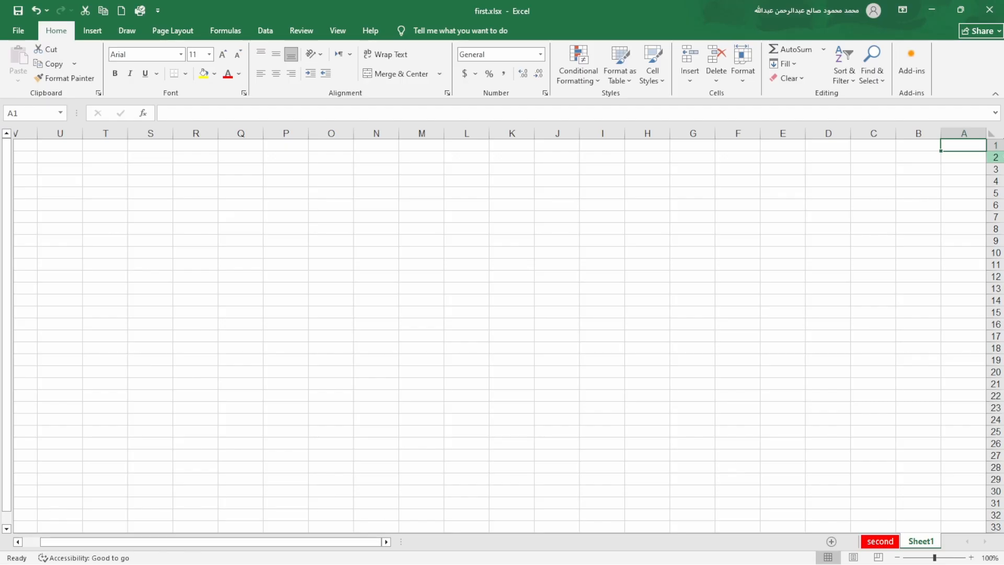
pyautogui.click(883, 251)
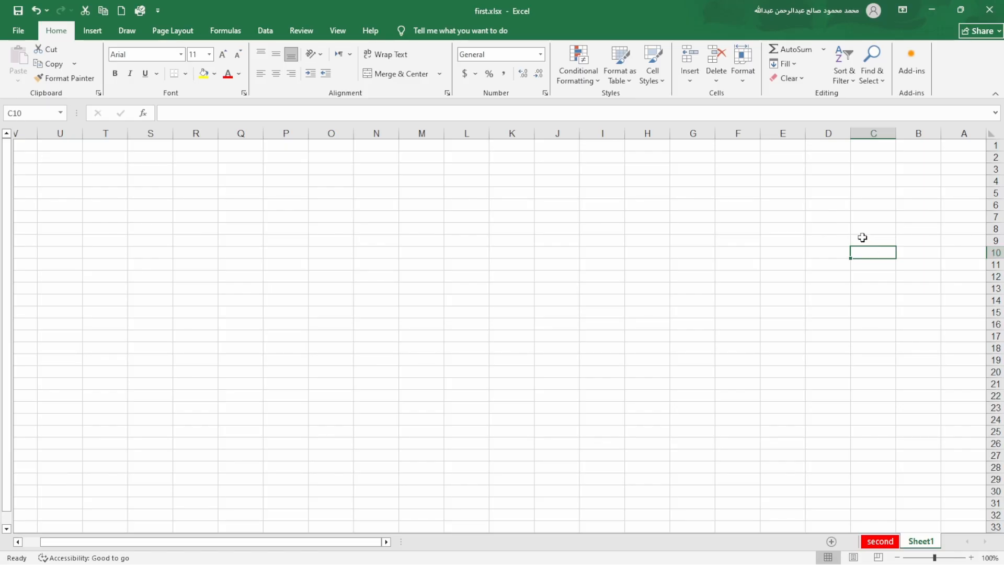
pyautogui.click(974, 157)
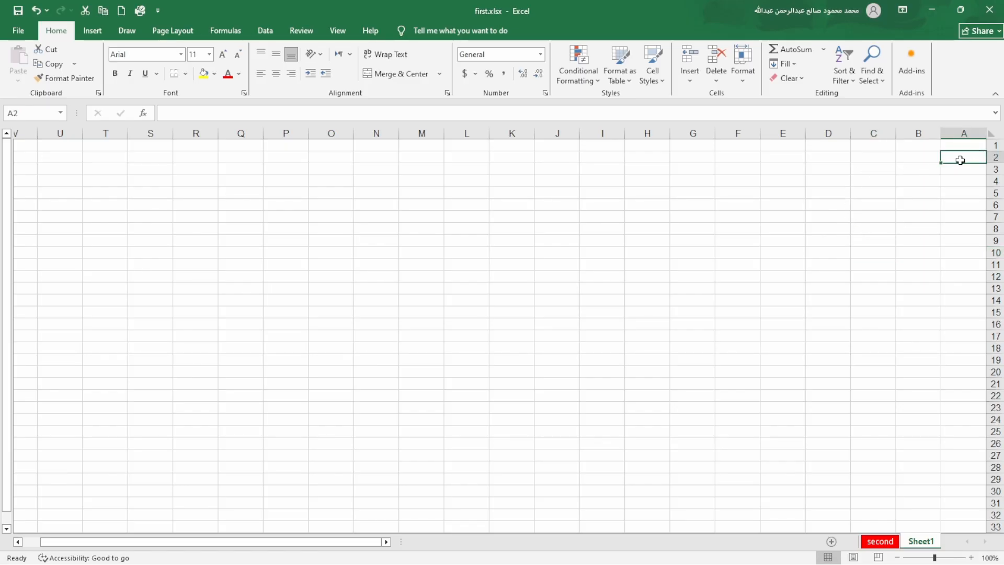
# Starting at A1, jump to the sheet's last row and back, and to its last column and back
pyautogui.click(963, 145)
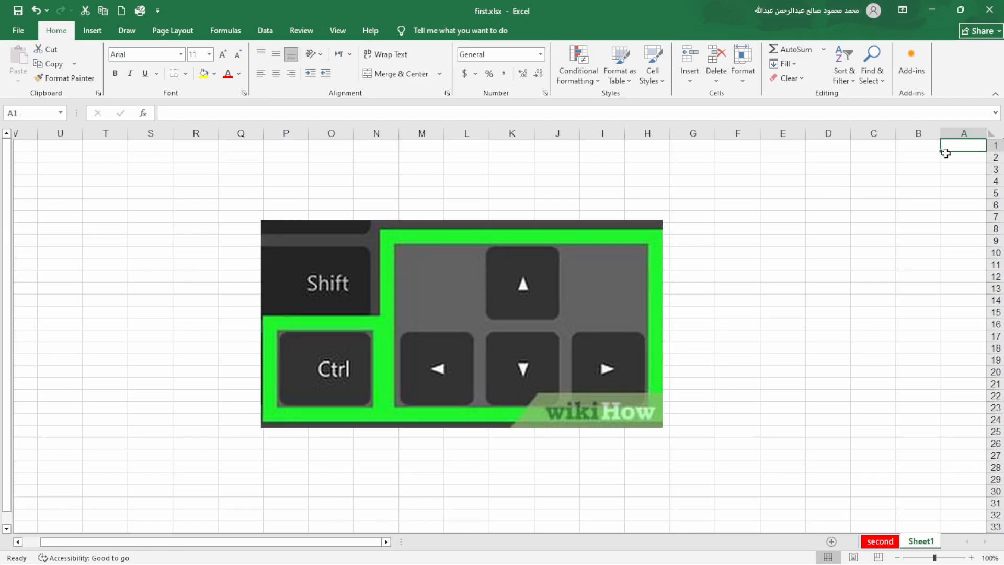
pyautogui.hotkey('ctrl', 'Down')
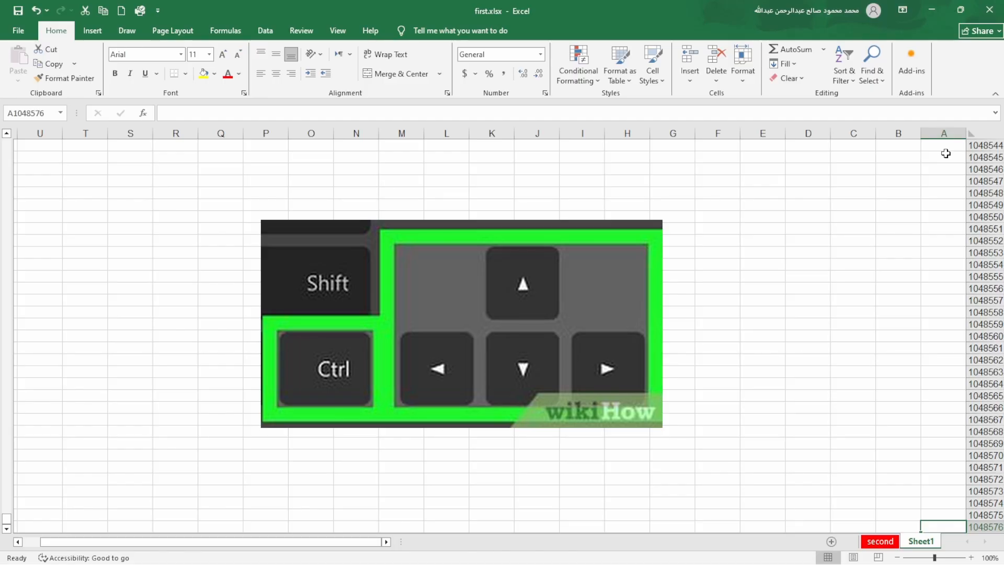
pyautogui.hotkey('ctrl', 'Up')
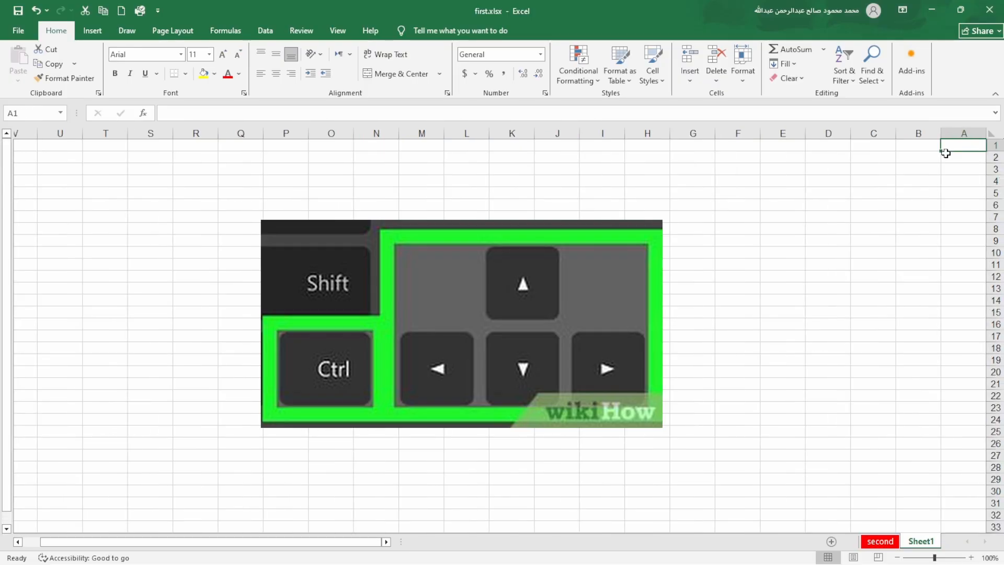
pyautogui.hotkey('ctrl', 'Left')
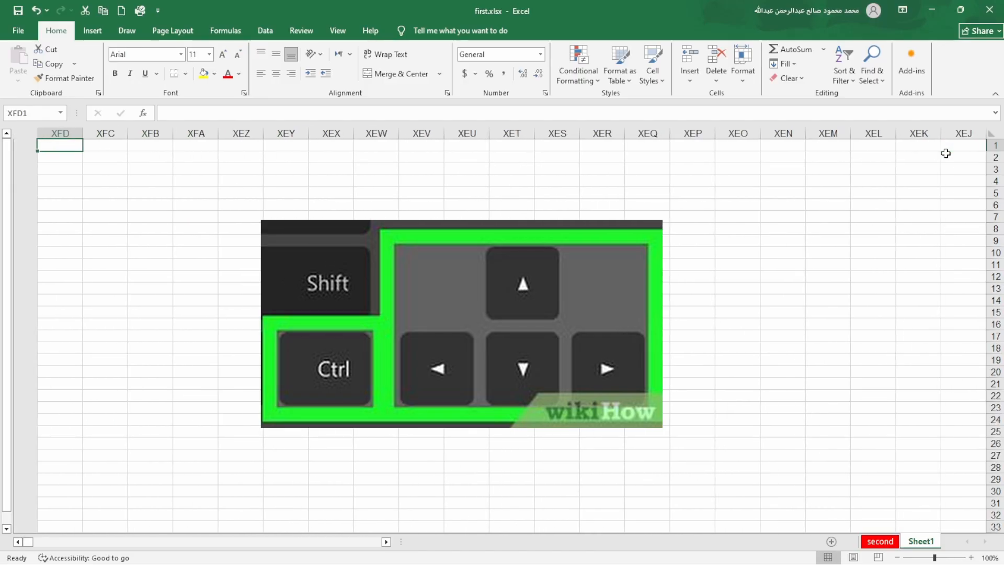
pyautogui.hotkey('ctrl', 'Right')
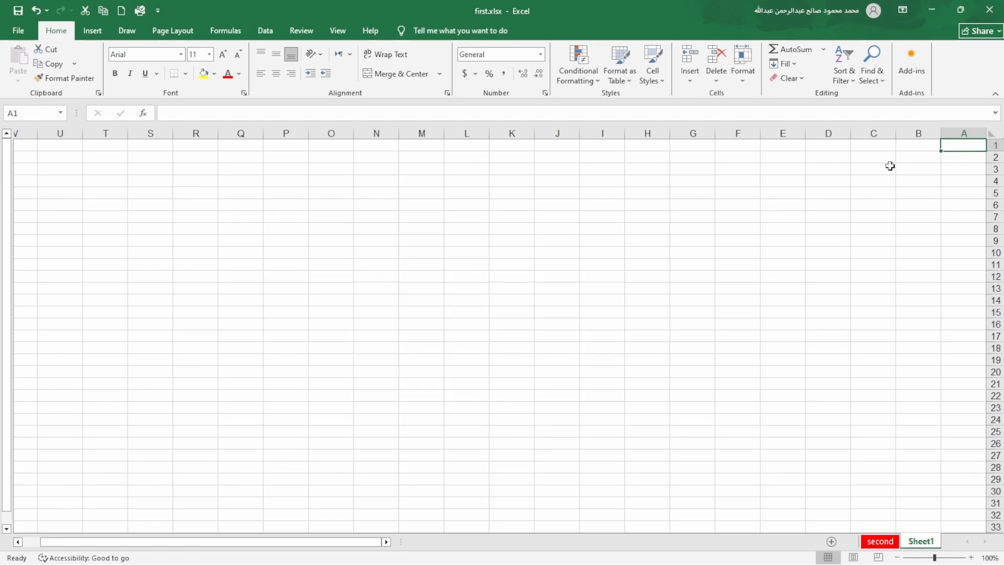
# Enter the heading المبلغ in cell E5
pyautogui.click(792, 174)
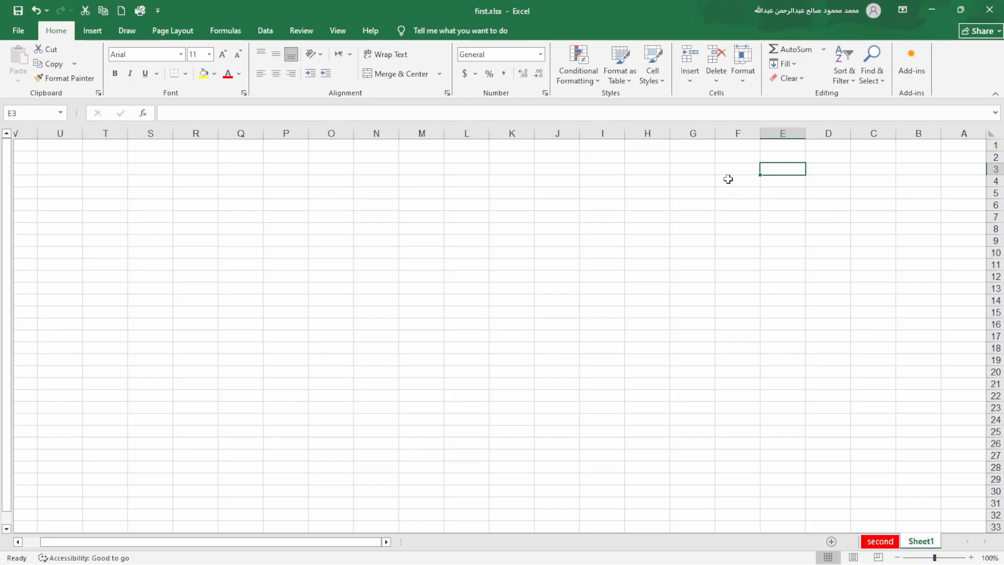
pyautogui.click(802, 193)
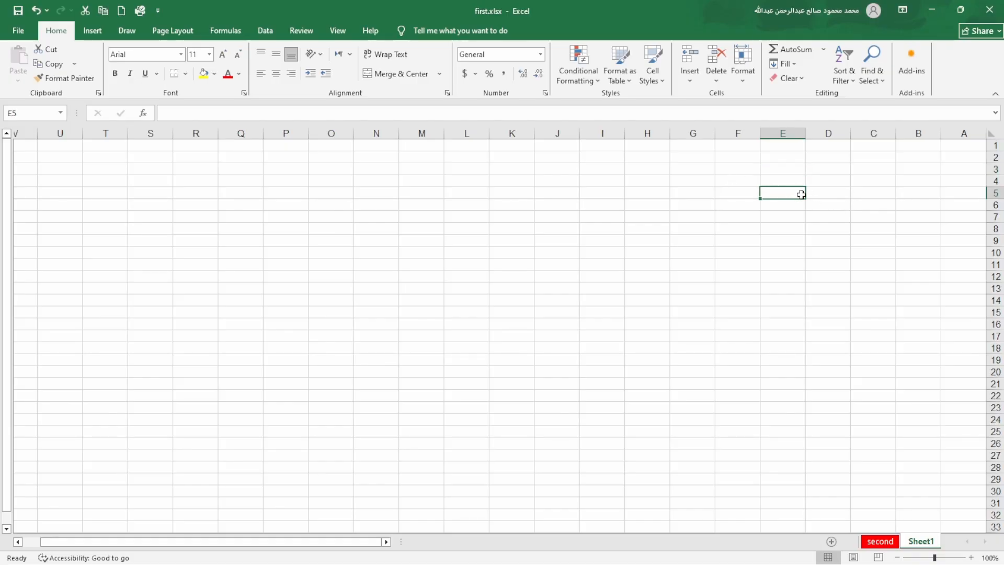
pyautogui.write('hg')
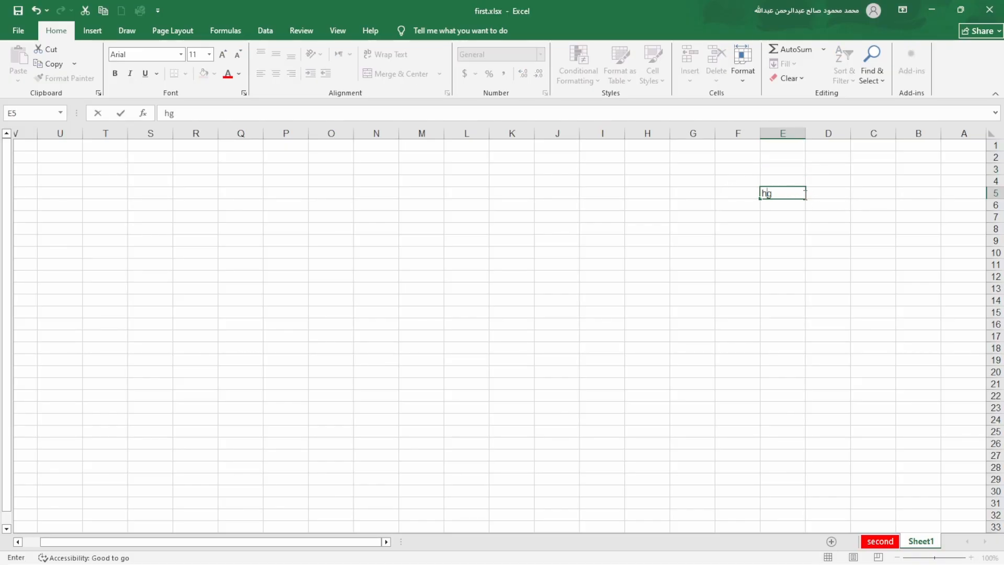
pyautogui.press('BackSpace')
pyautogui.press('BackSpace')
pyautogui.write('الميلغ')
pyautogui.press('Tab')
# Continue the heading row with النوع in F5, البند in G5 and التاريخ in H5
pyautogui.click(804, 195)
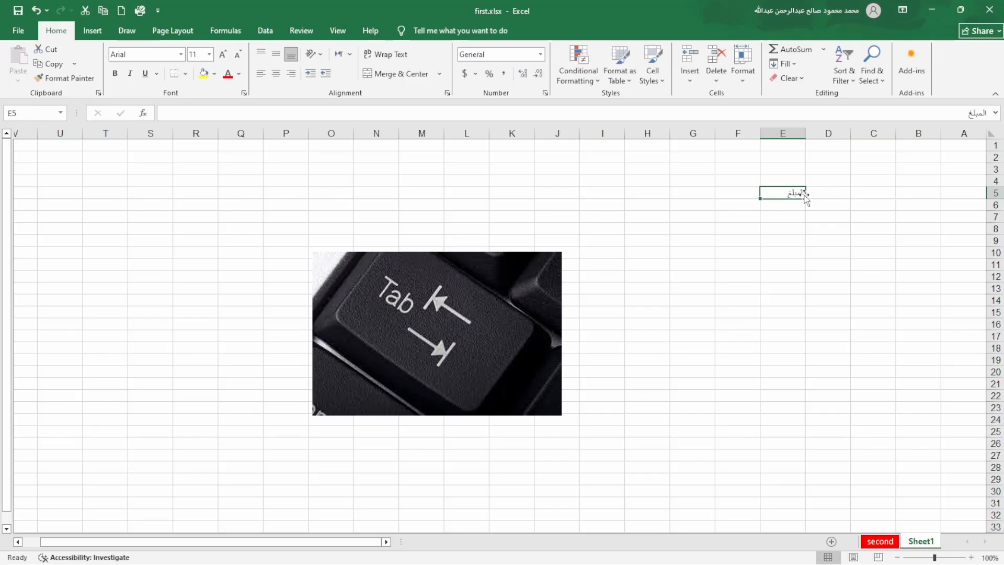
pyautogui.press('Tab')
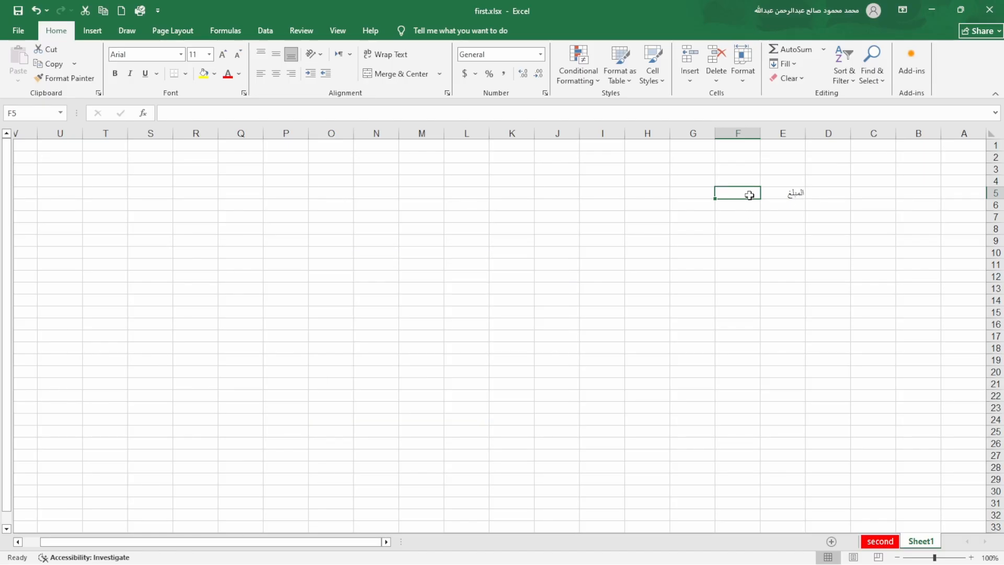
pyautogui.write('النوع')
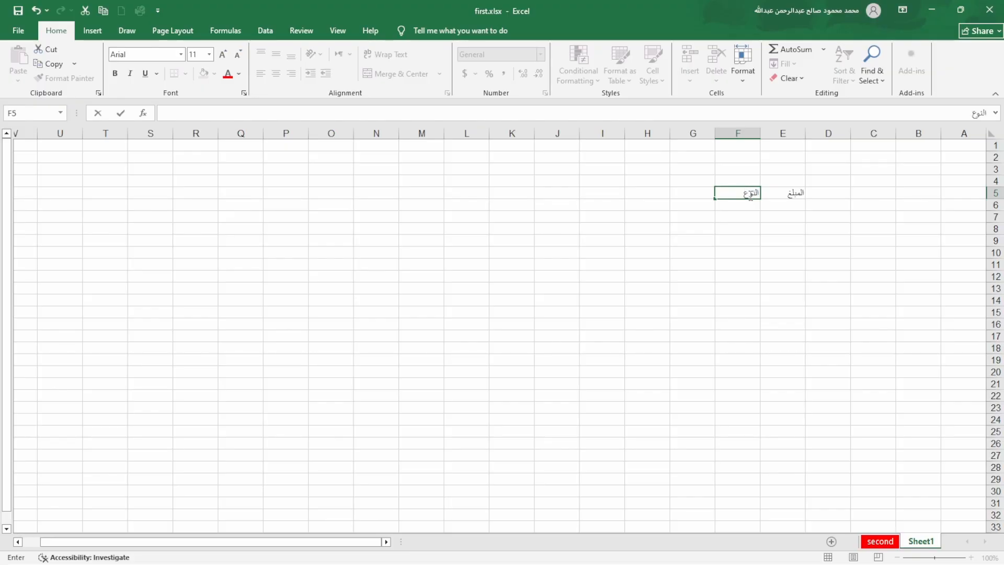
pyautogui.press('Tab')
pyautogui.write('ال')
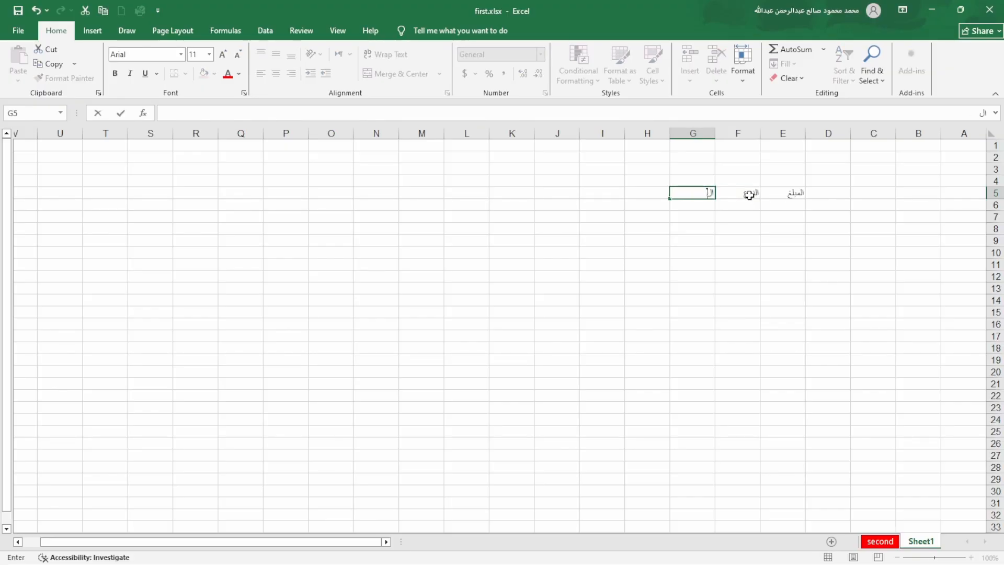
pyautogui.write('بند')
pyautogui.press('Tab')
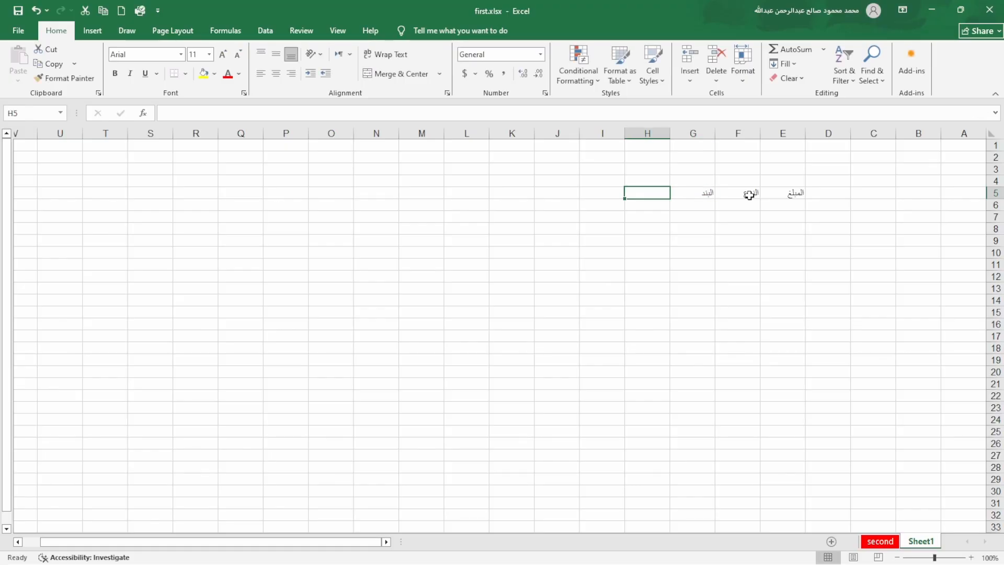
pyautogui.write('ال')
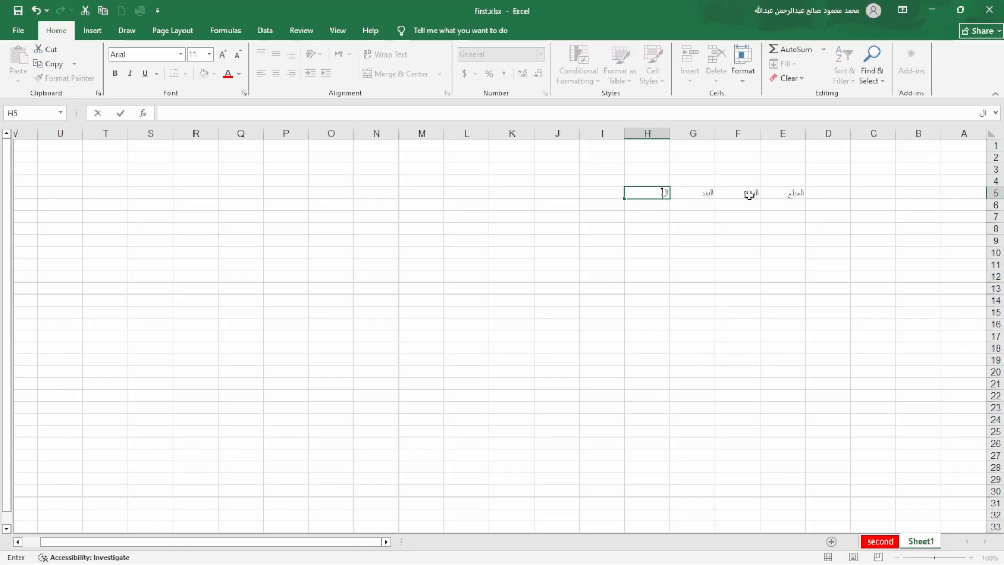
pyautogui.write('تاريخ')
pyautogui.click(794, 195)
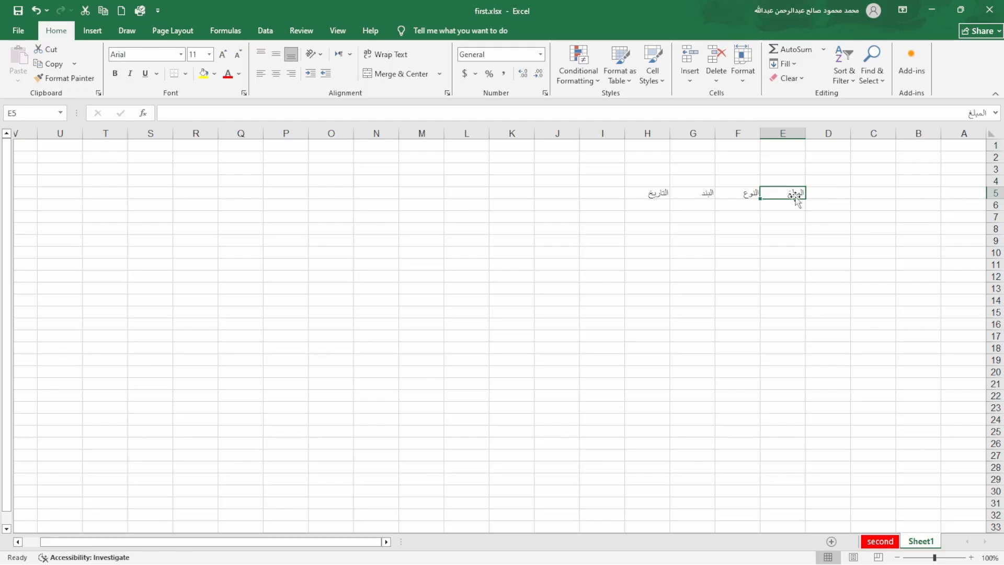
# Move from E5 down to E6 and return to E5, twice
pyautogui.press('Down')
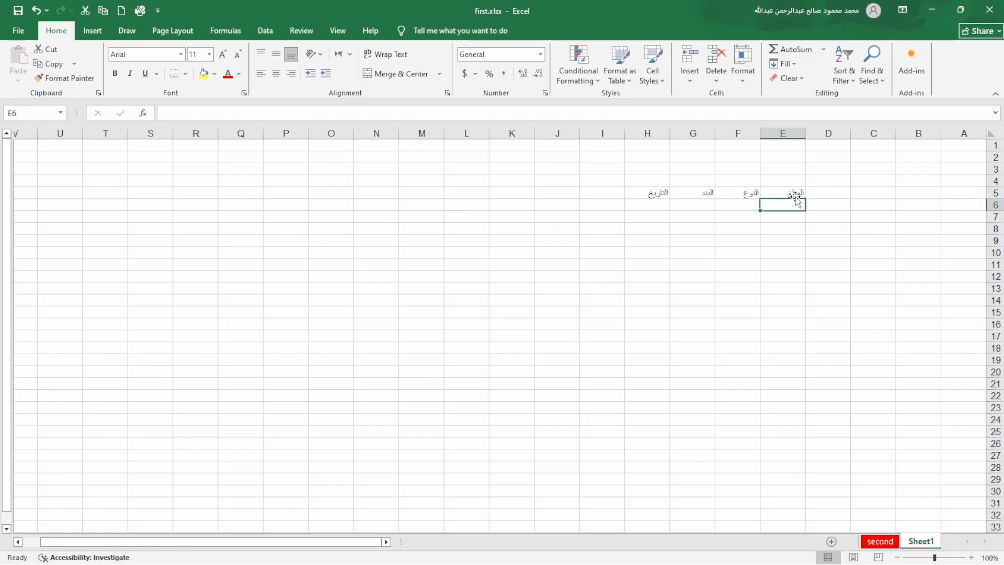
pyautogui.click(795, 195)
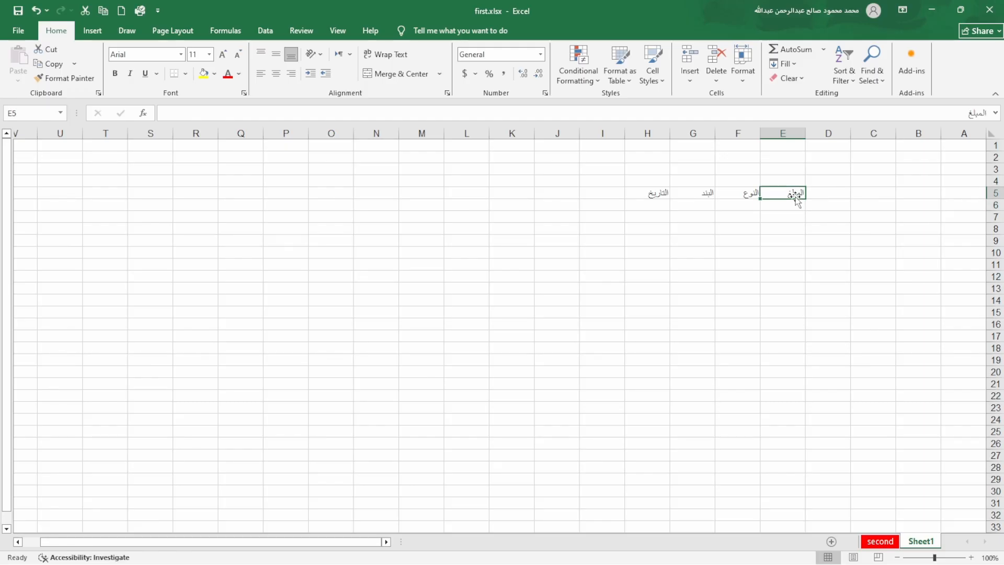
pyautogui.press('Return')
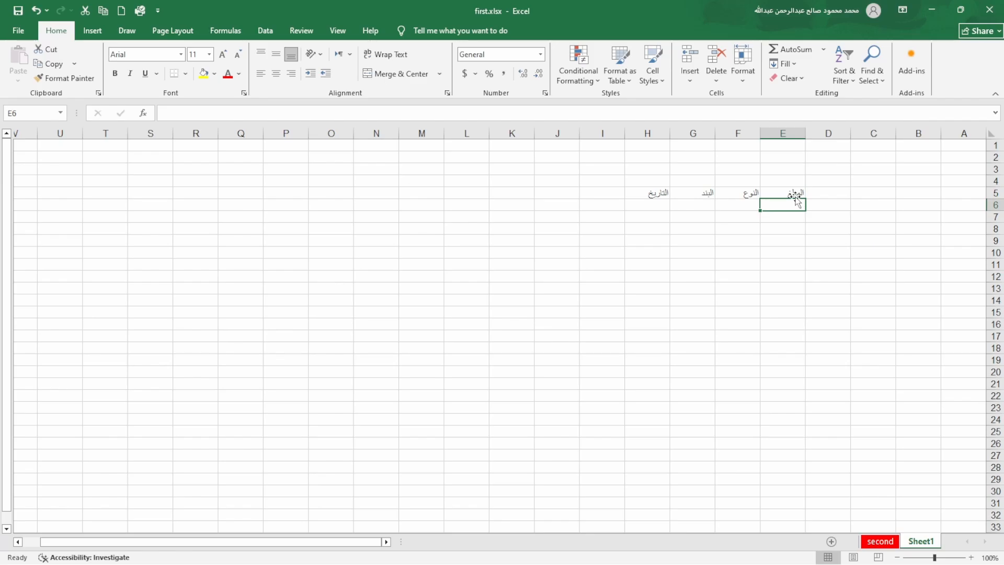
pyautogui.click(794, 194)
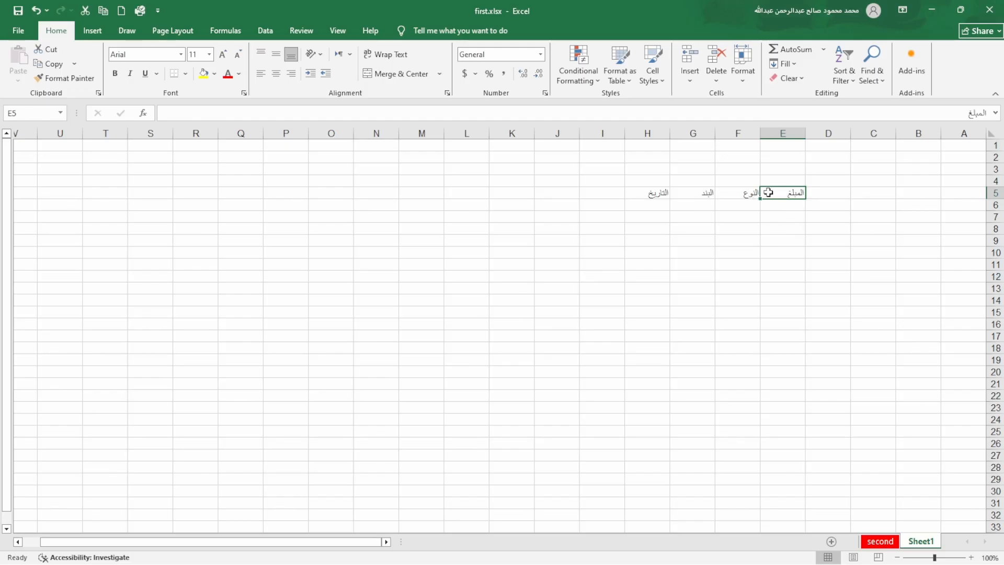
pyautogui.moveTo(769, 193); pyautogui.dragTo(636, 195)
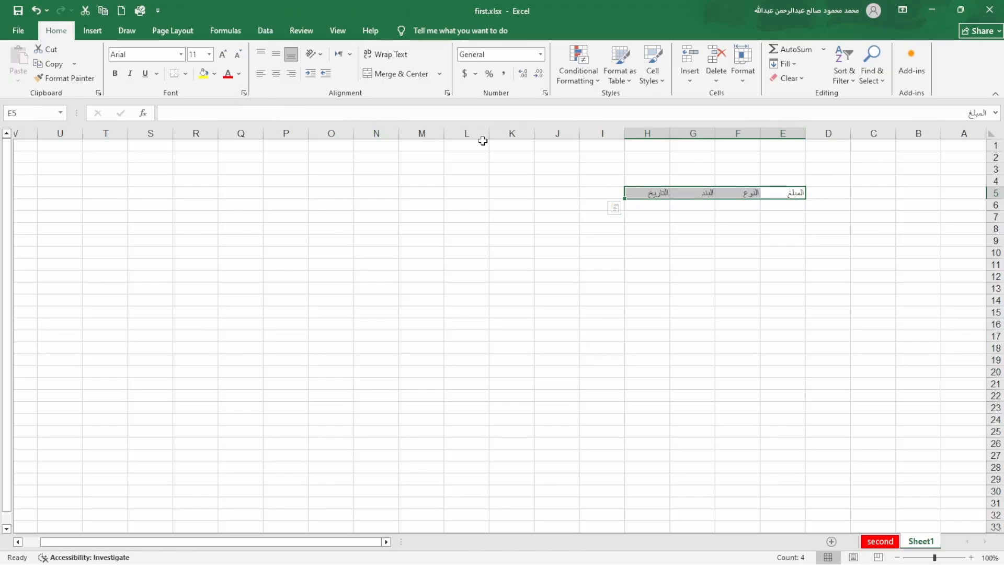
pyautogui.click(185, 73)
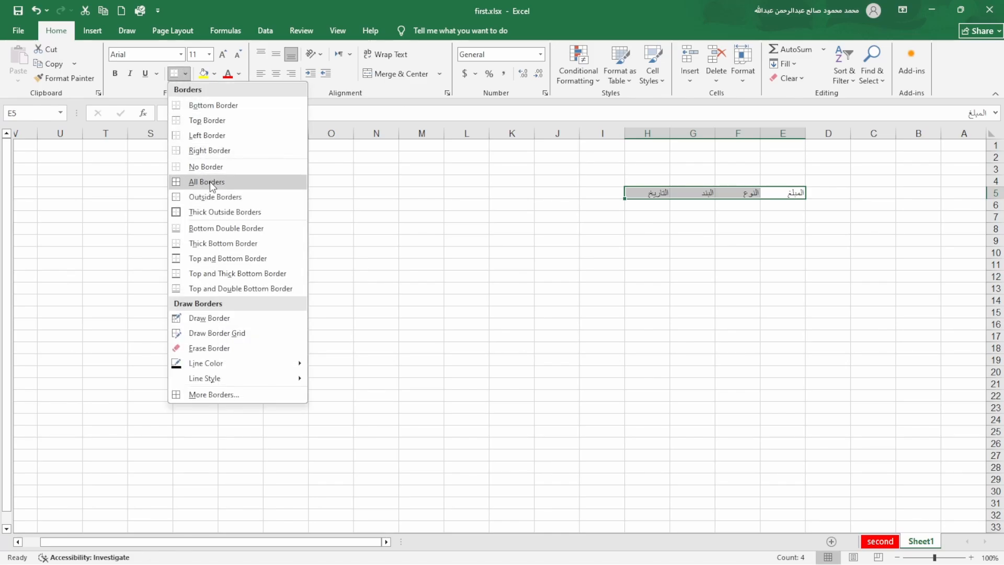
pyautogui.click(649, 248)
pyautogui.click(791, 205)
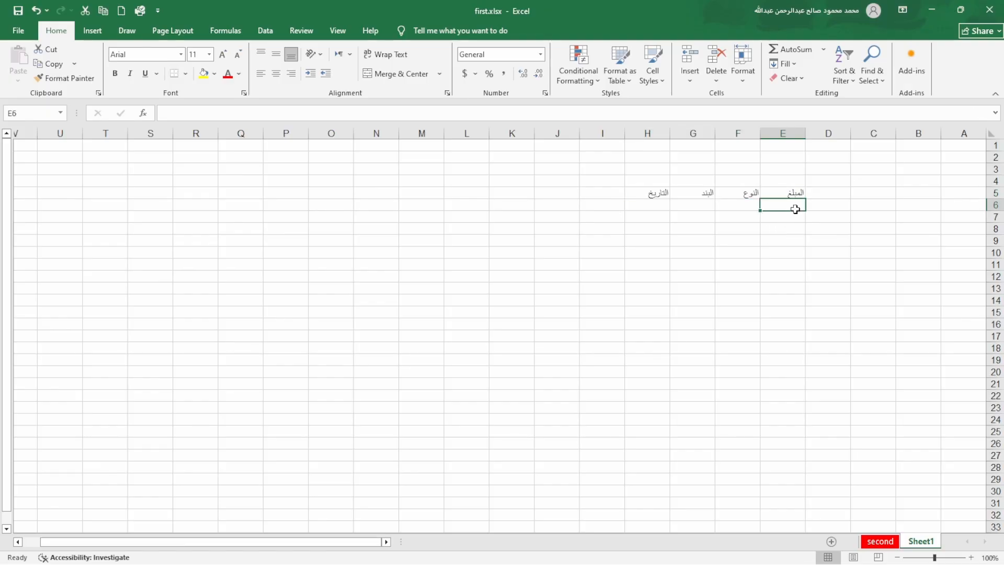
# Apply All Borders to the range E5:H21, including the heading row
pyautogui.moveTo(794, 193); pyautogui.dragTo(637, 382)
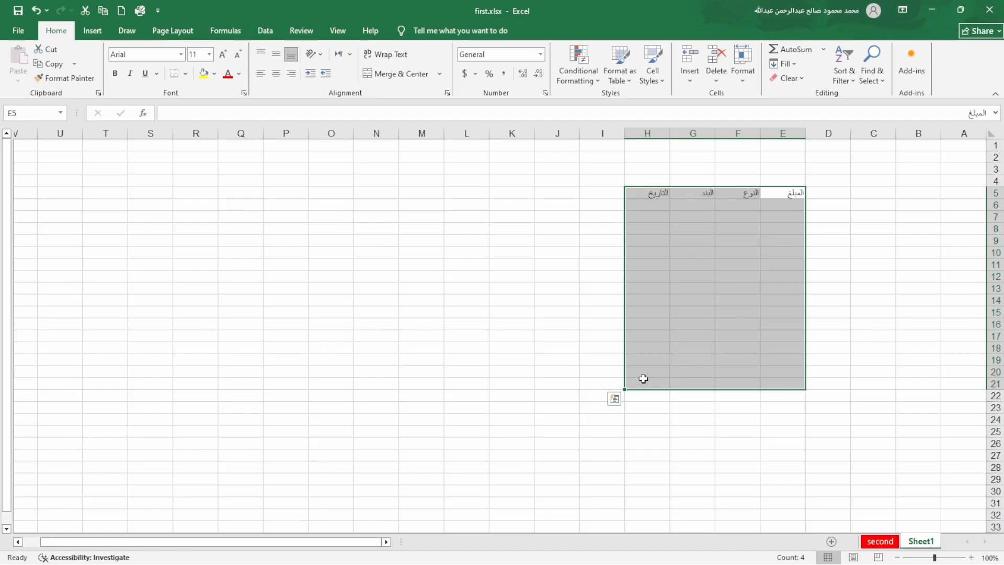
pyautogui.click(187, 75)
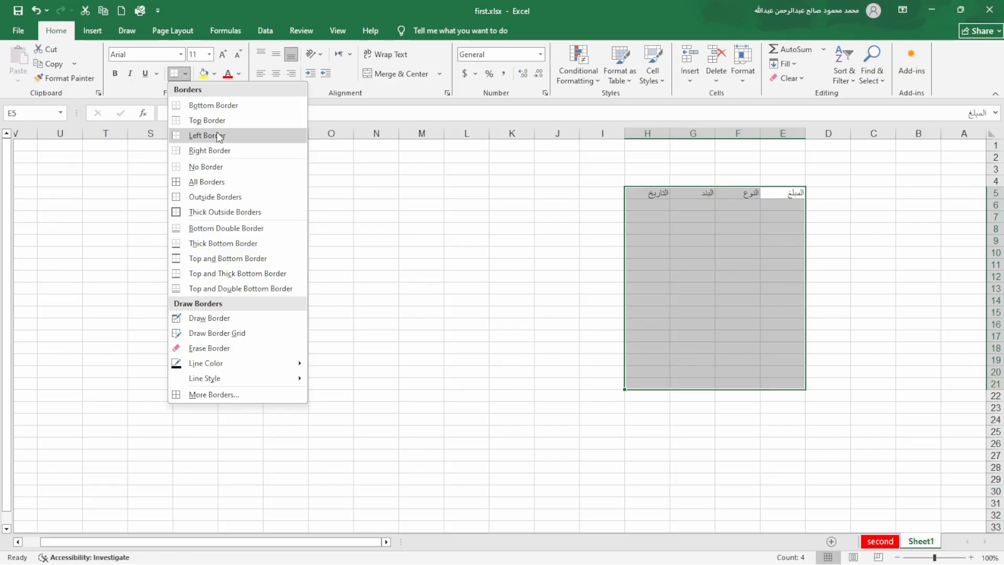
pyautogui.click(234, 182)
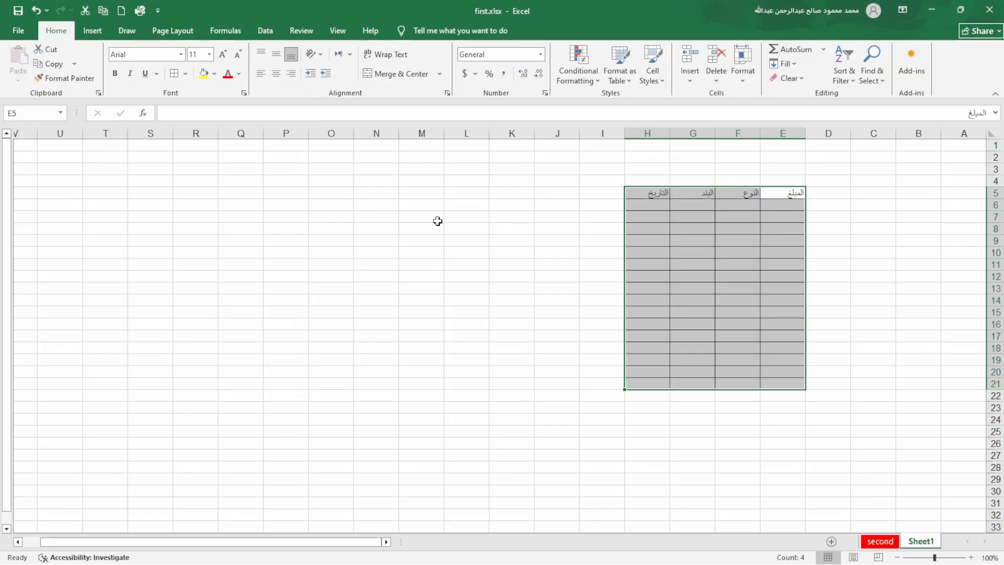
# Change the font of the heading cells E5:H5 to Cascadia Mono
pyautogui.click(536, 233)
pyautogui.click(794, 195)
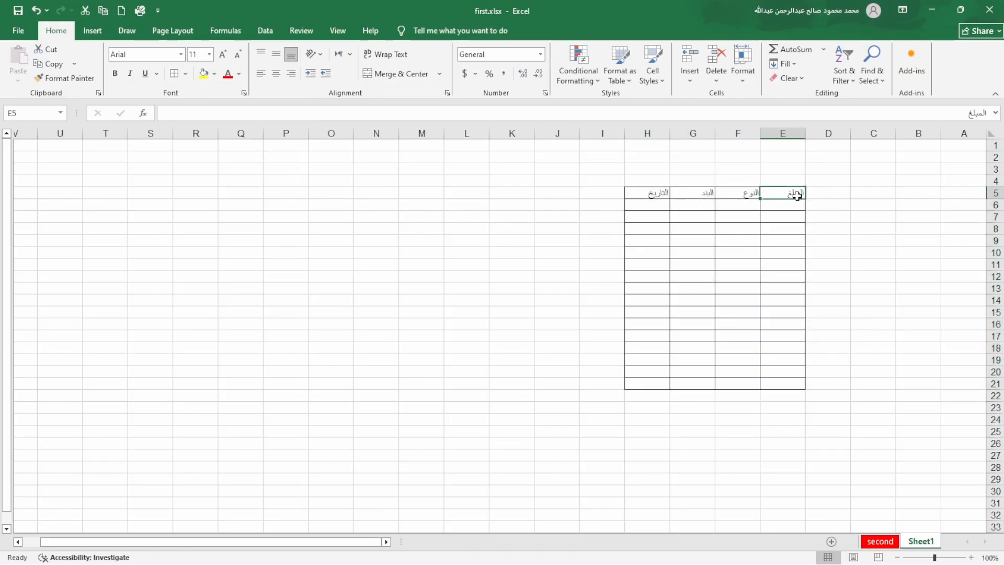
pyautogui.click(784, 300)
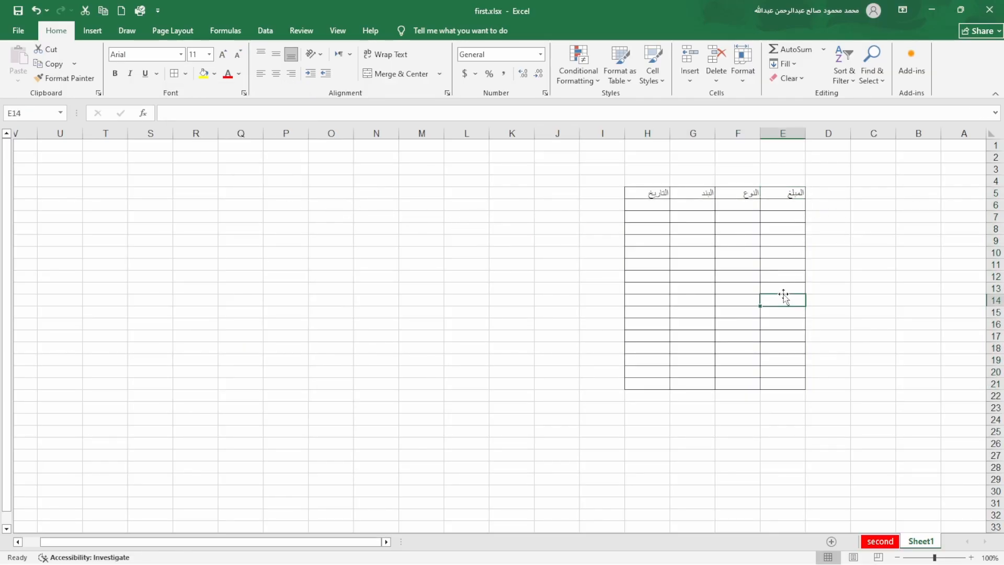
pyautogui.click(803, 192)
pyautogui.moveTo(762, 195); pyautogui.dragTo(633, 193)
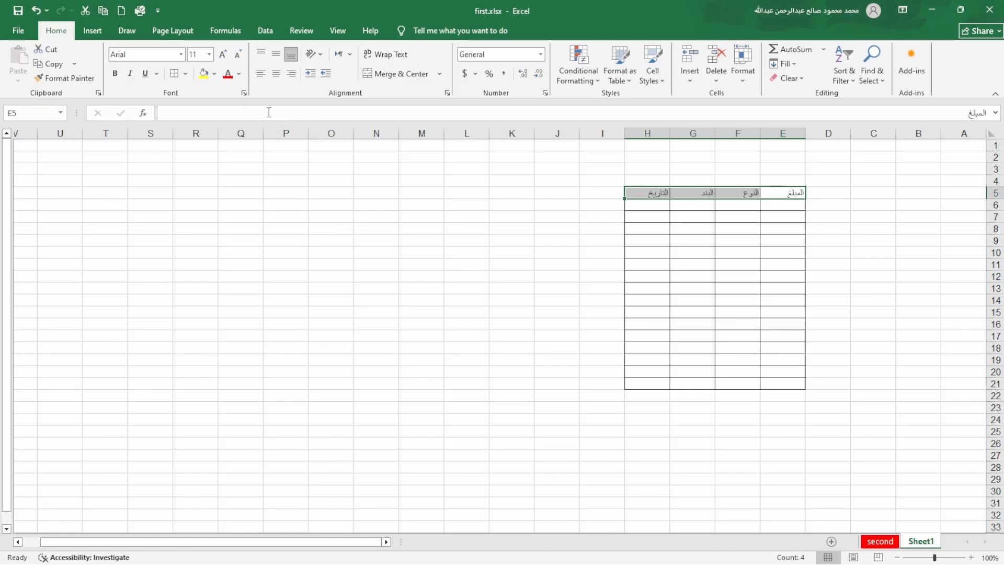
pyautogui.click(181, 55)
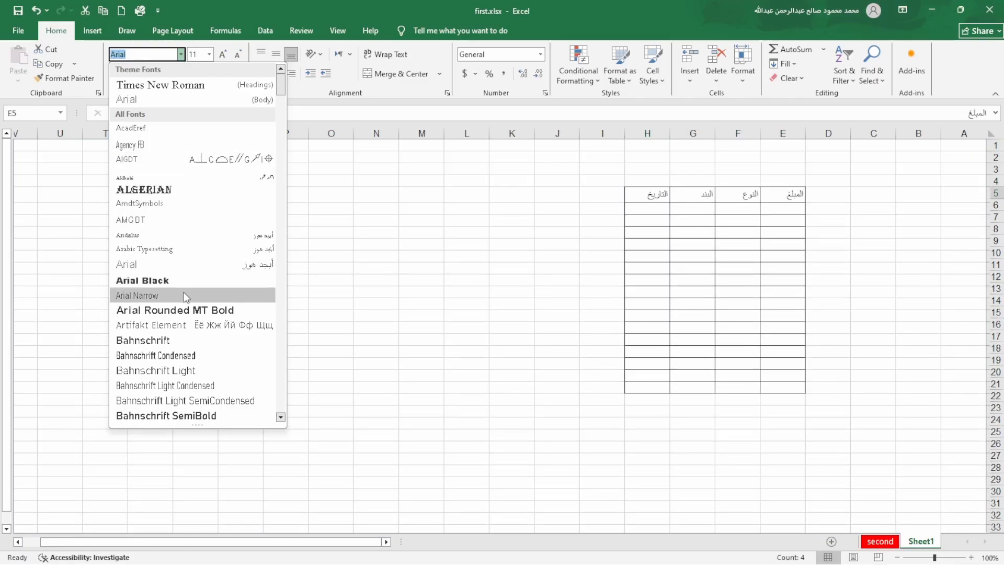
pyautogui.scroll(-8, 187, 301)
pyautogui.scroll(-9, 187, 300)
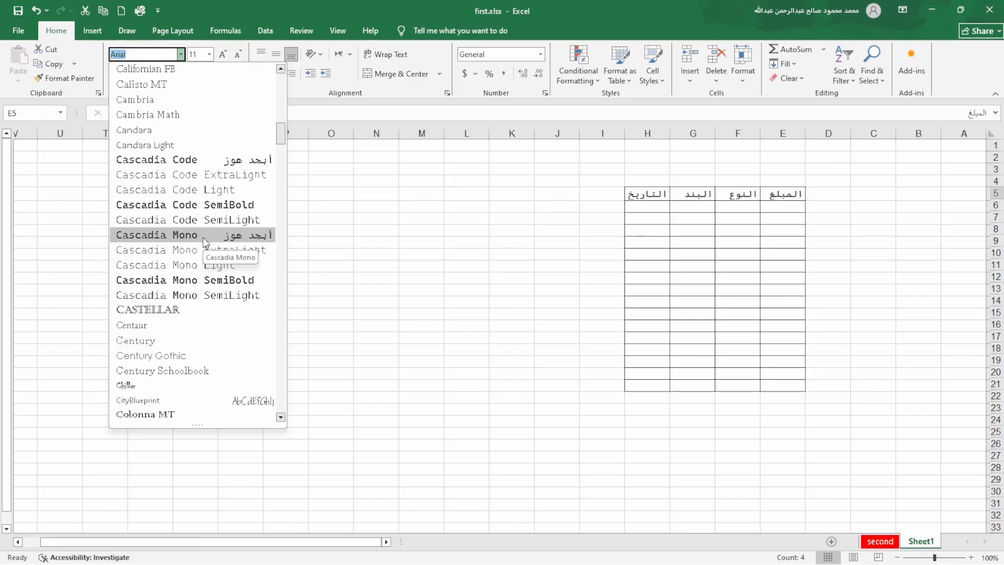
pyautogui.click(203, 236)
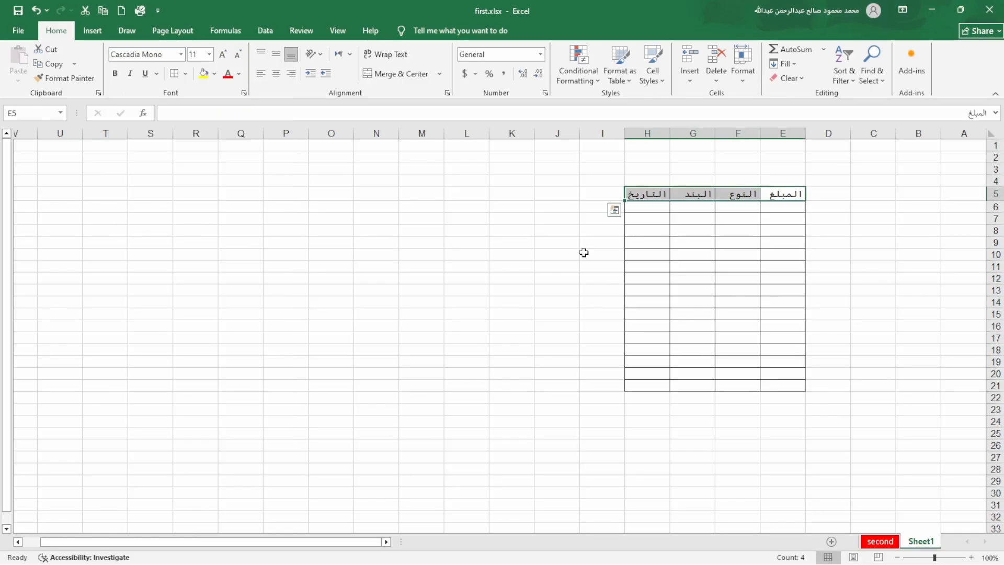
pyautogui.click(500, 325)
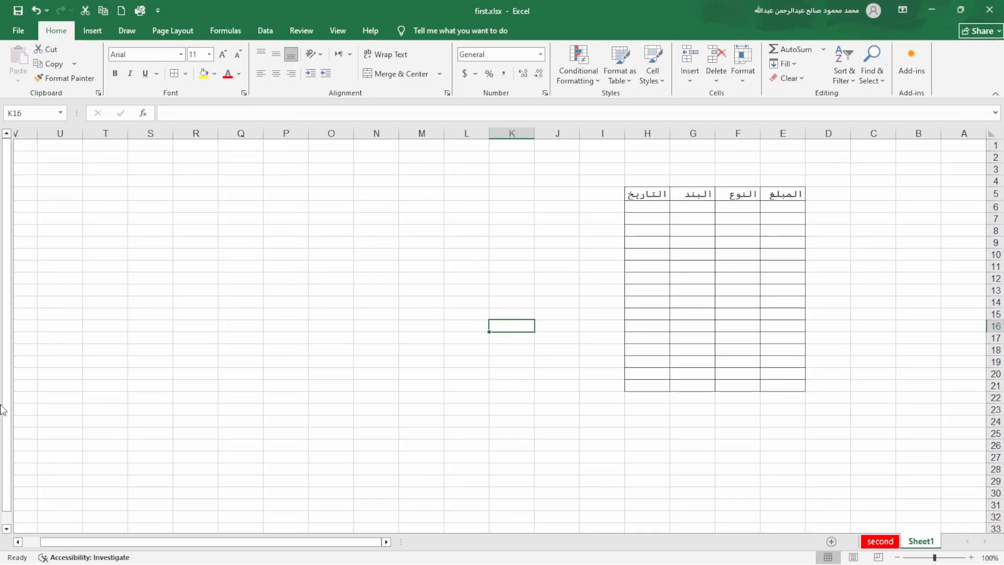
# Fill the heading cells E5:H5 with a light orange theme color
pyautogui.click(793, 195)
pyautogui.moveTo(793, 196); pyautogui.dragTo(646, 197)
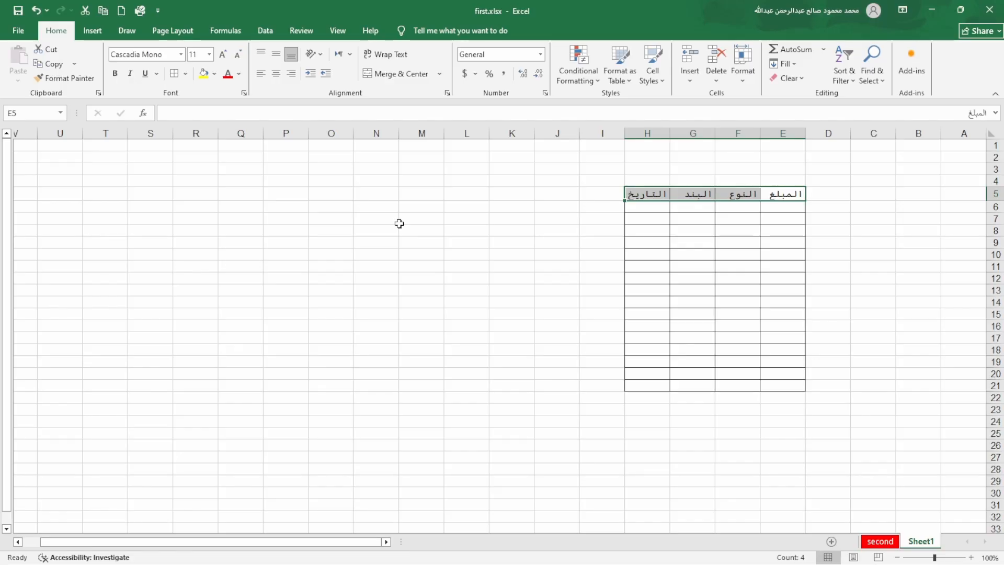
pyautogui.click(215, 73)
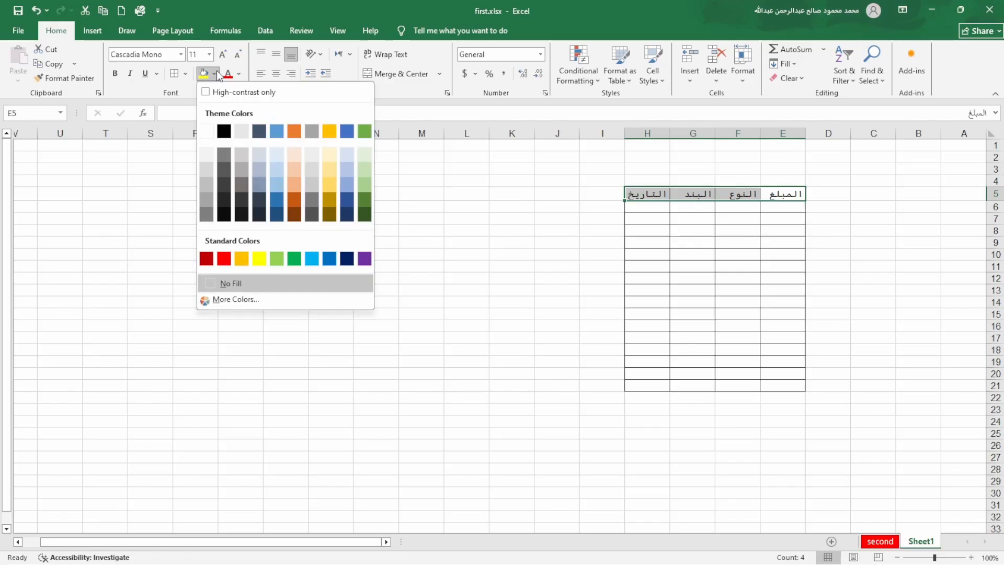
pyautogui.click(293, 184)
pyautogui.click(529, 221)
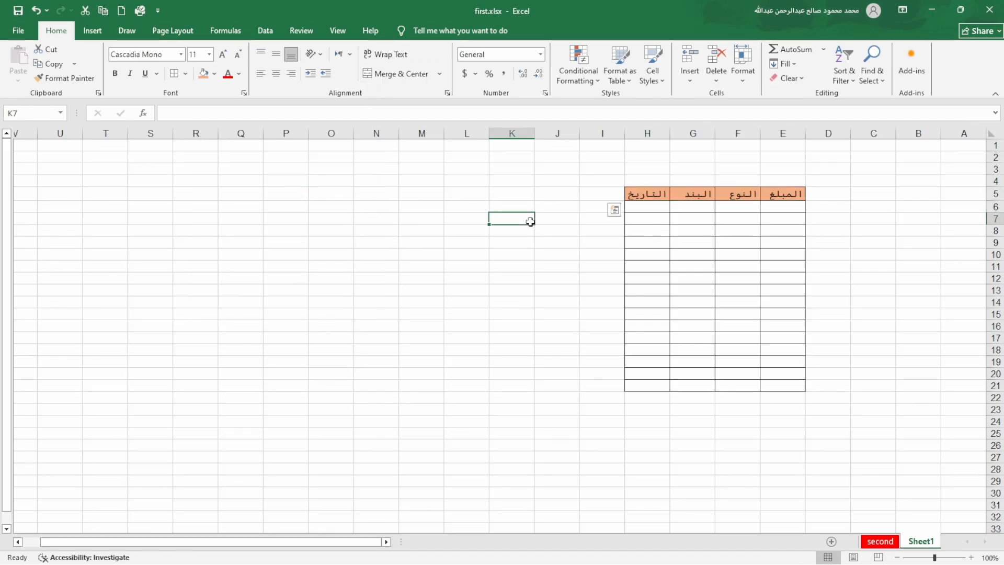
# Make the headings in E5:H5 bold
pyautogui.moveTo(811, 194); pyautogui.dragTo(637, 195)
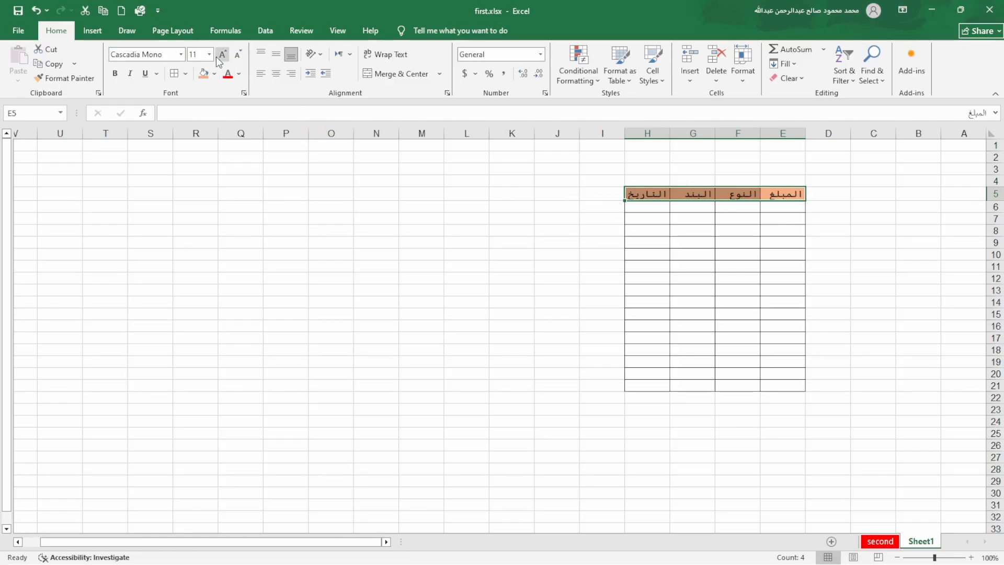
pyautogui.click(115, 74)
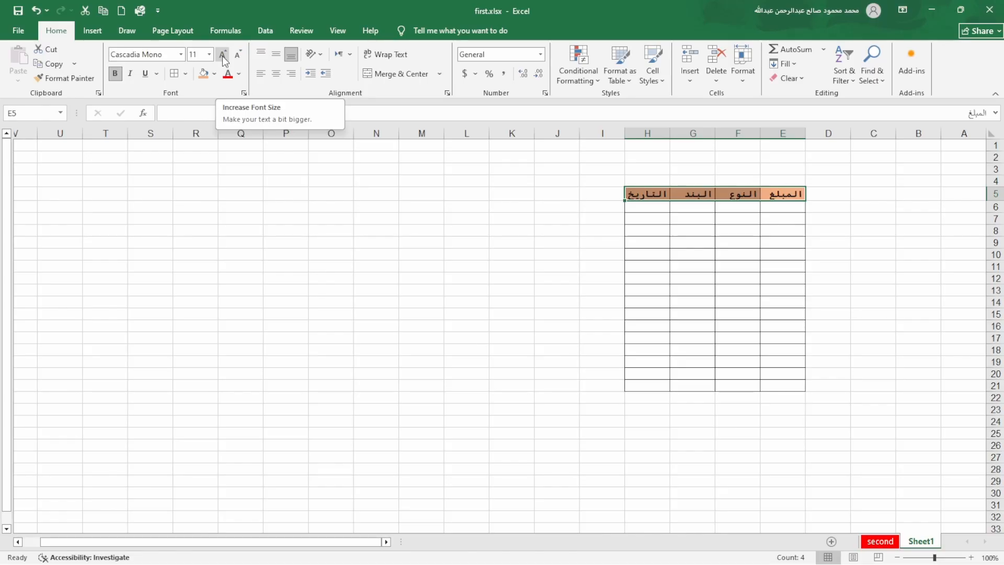
pyautogui.click(725, 219)
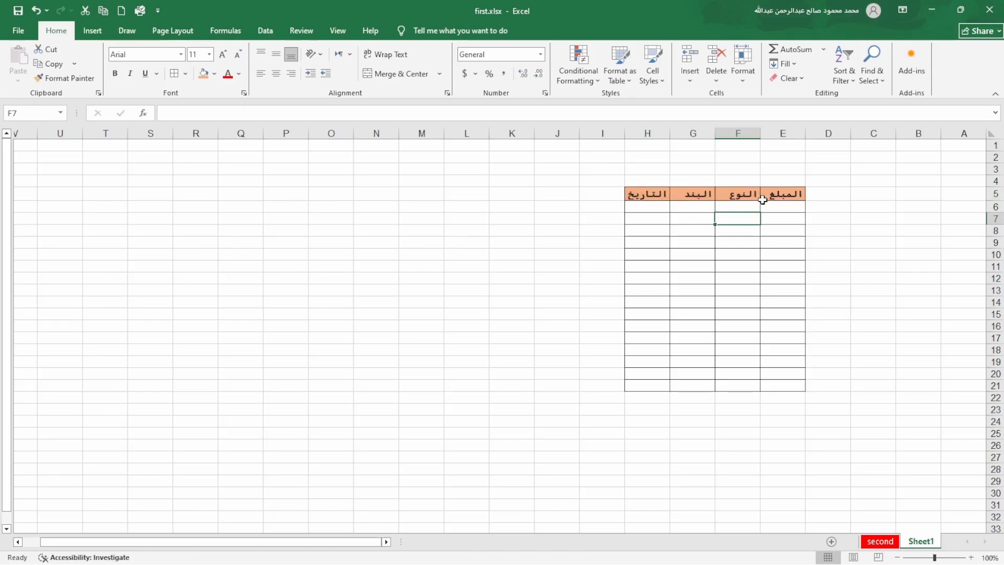
# Increase the font size of the headings in E5:H5 to 14
pyautogui.moveTo(762, 200); pyautogui.dragTo(638, 192)
pyautogui.click(642, 196)
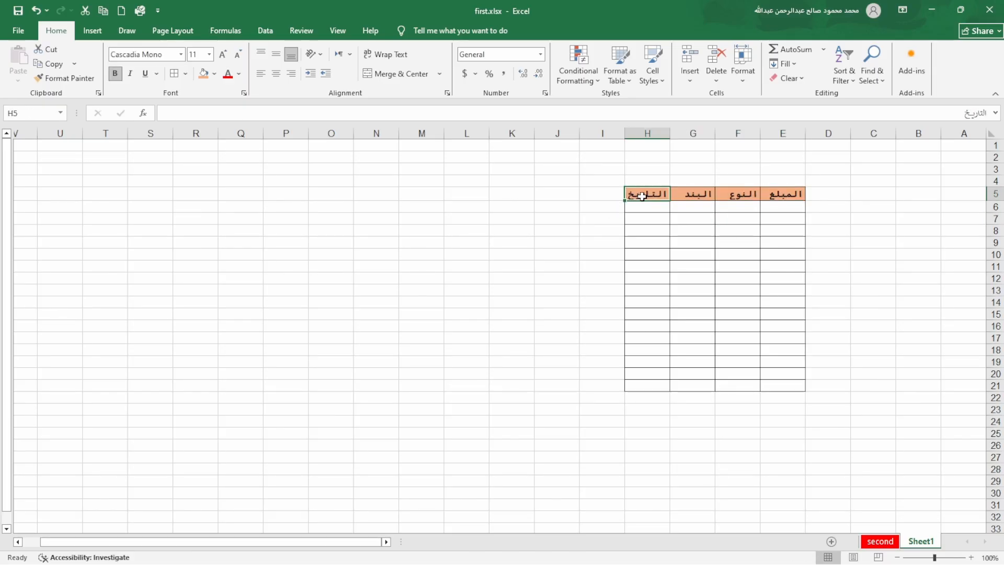
pyautogui.moveTo(784, 197); pyautogui.dragTo(637, 201)
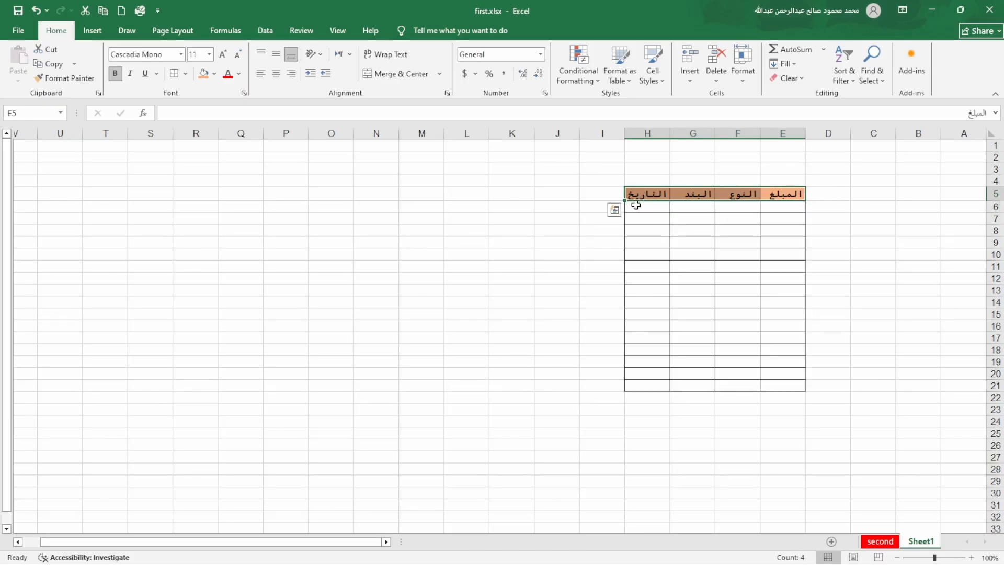
pyautogui.click(219, 56)
pyautogui.click(218, 57)
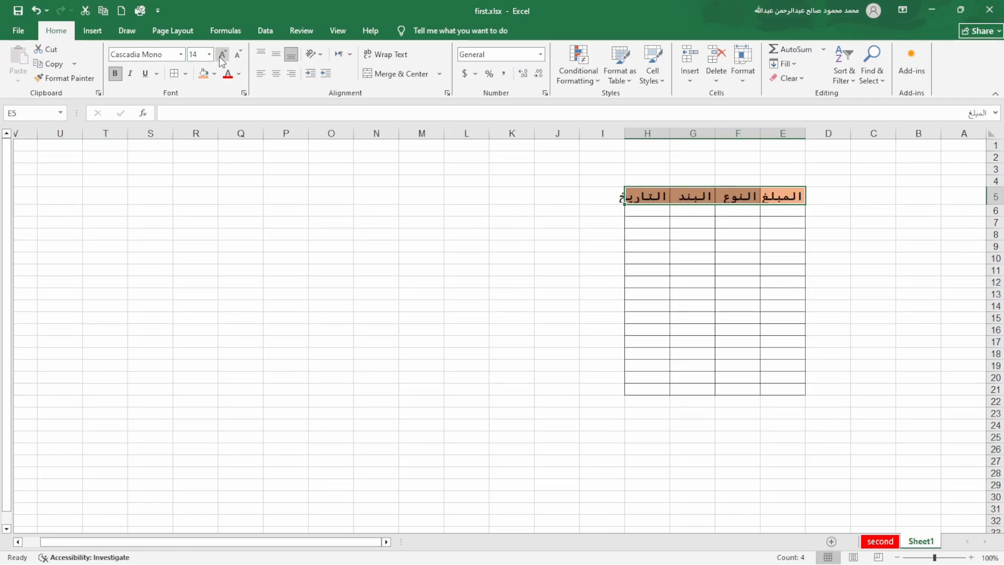
pyautogui.click(554, 304)
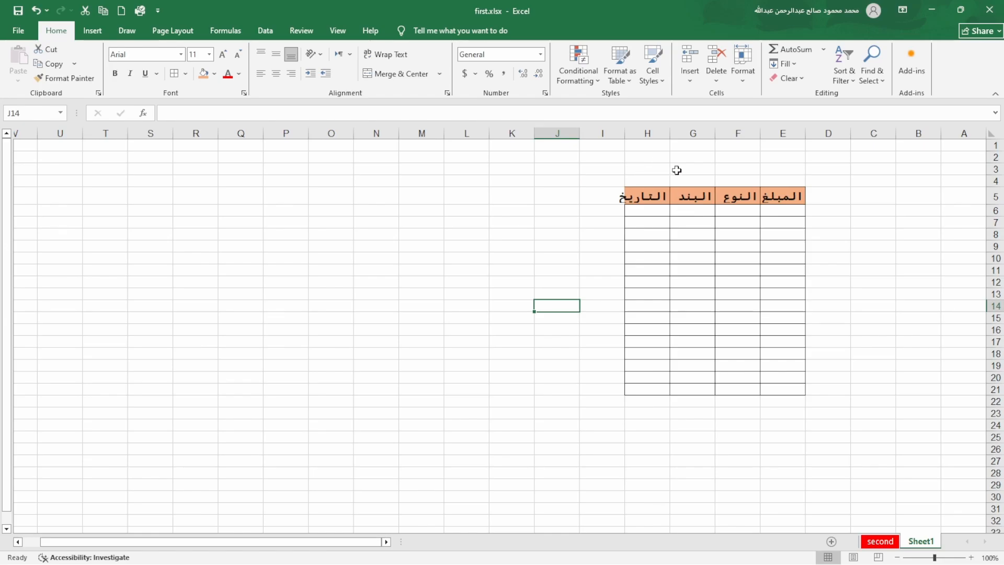
# AutoFit the width of column H to its heading التاريخ
pyautogui.click(649, 198)
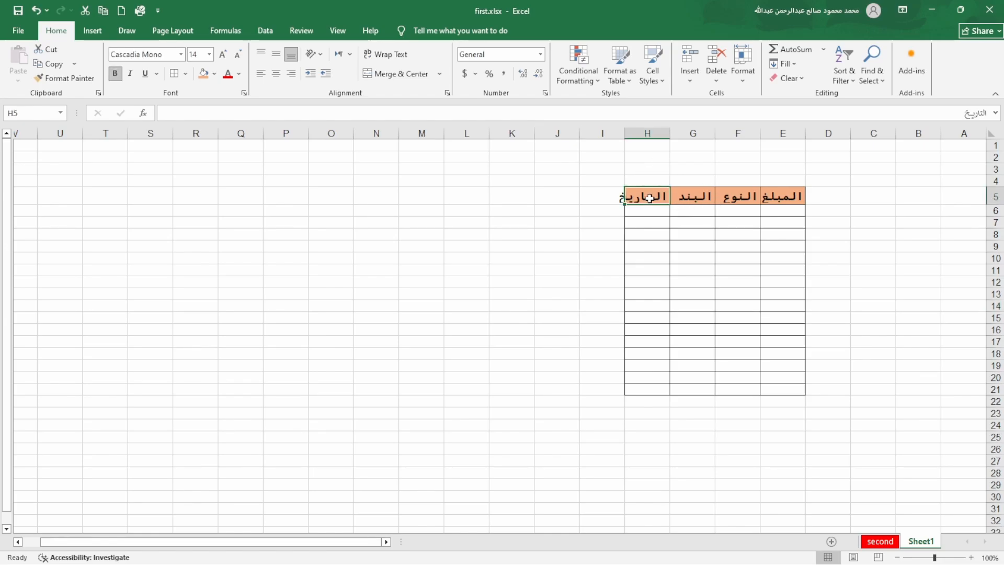
pyautogui.doubleClick(625, 137)
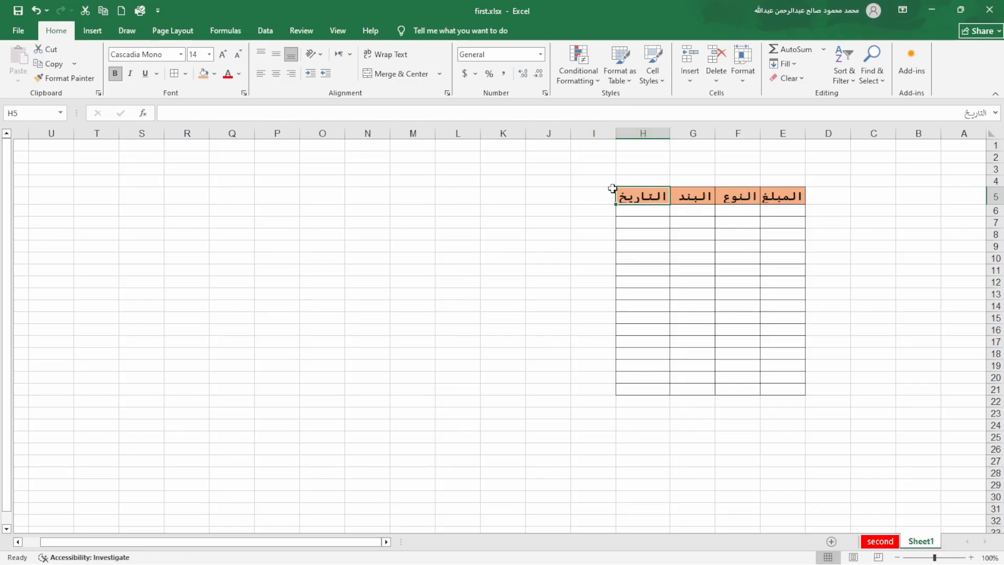
pyautogui.click(597, 195)
pyautogui.click(660, 169)
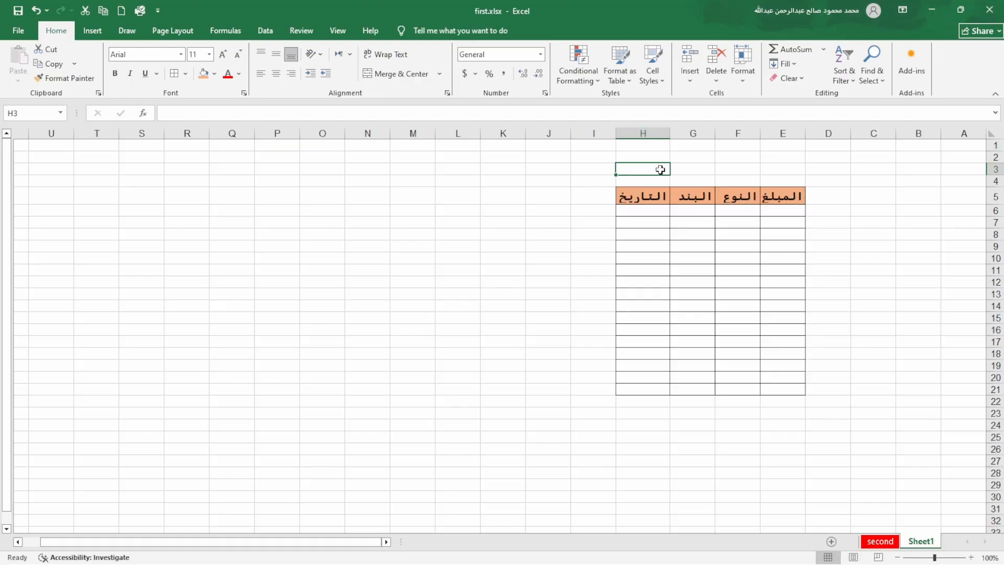
# Manually widen column G so it has extra space around the heading البند
pyautogui.click(783, 209)
pyautogui.click(699, 195)
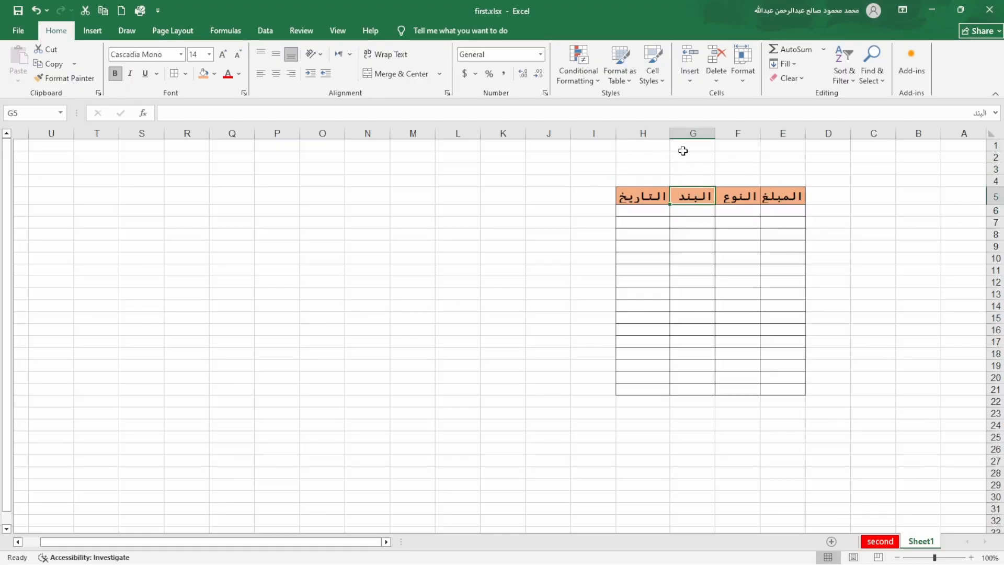
pyautogui.moveTo(670, 137)
pyautogui.mouseDown()
pyautogui.moveTo(644, 130)
pyautogui.moveTo(651, 142)
pyautogui.mouseUp()
pyautogui.click(697, 168)
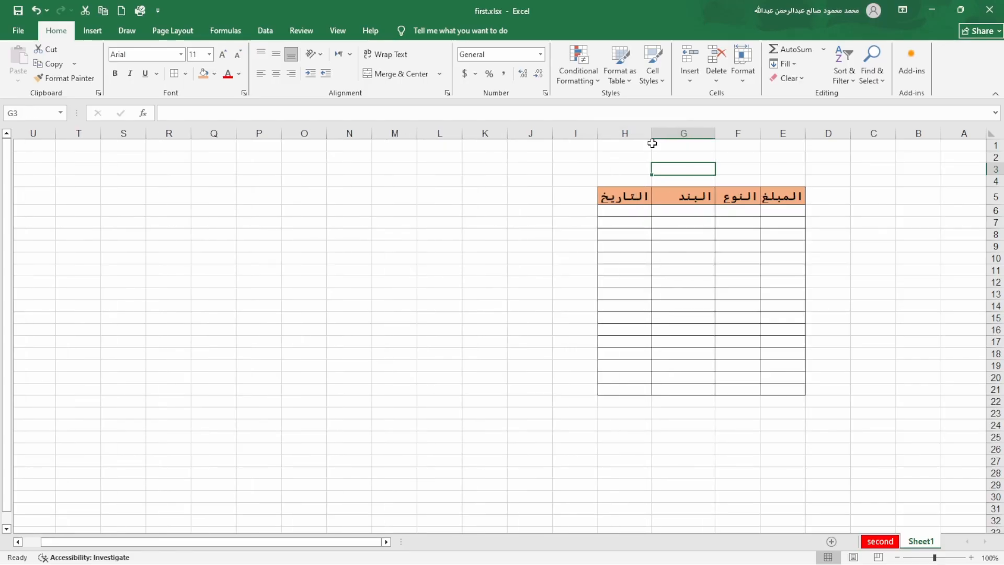
pyautogui.click(558, 168)
# AutoFit the width of column G to its heading البند
pyautogui.click(690, 203)
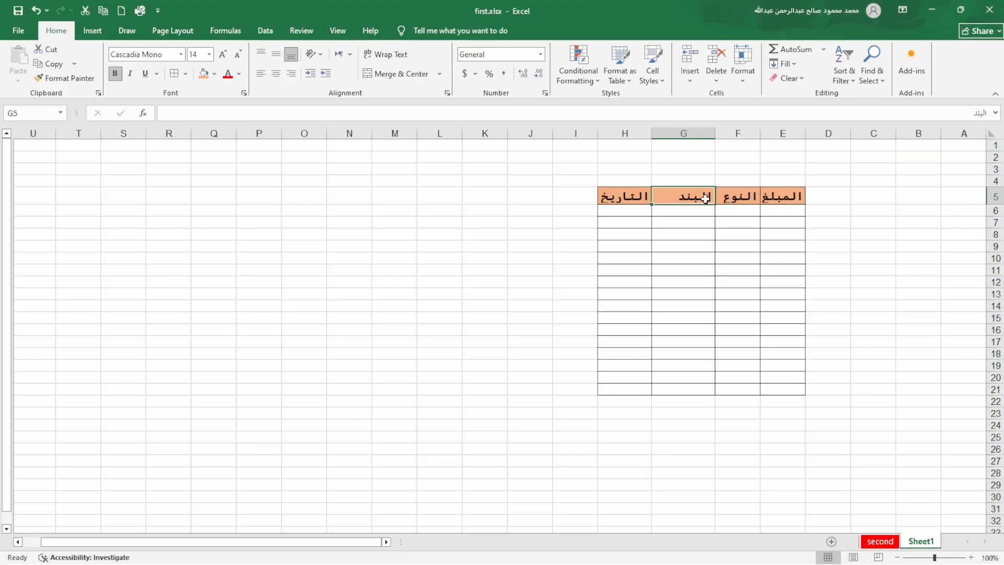
pyautogui.doubleClick(650, 132)
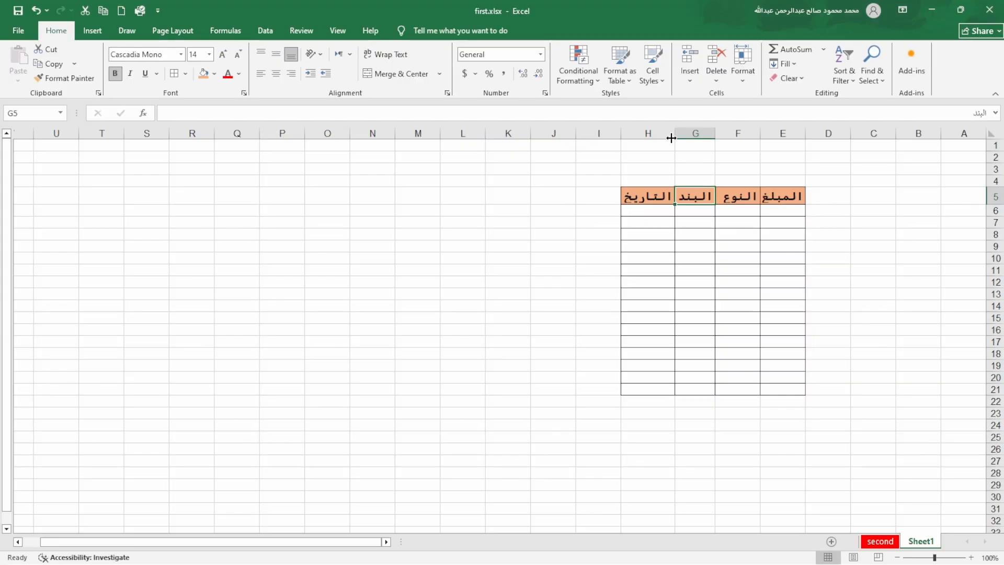
pyautogui.click(601, 214)
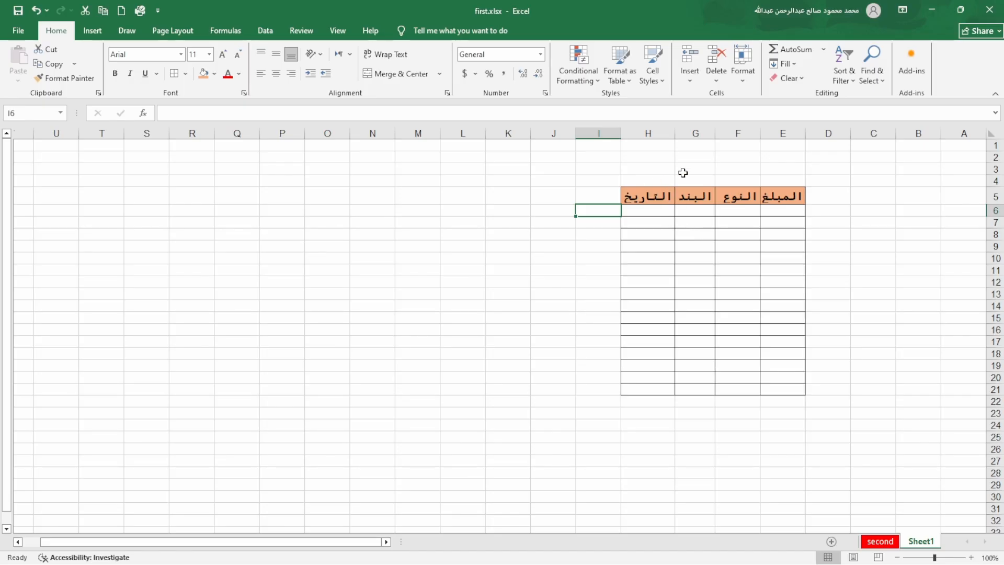
# Set the font color of the headings in E5:H5 to a dark gray theme color
pyautogui.moveTo(801, 198); pyautogui.dragTo(629, 197)
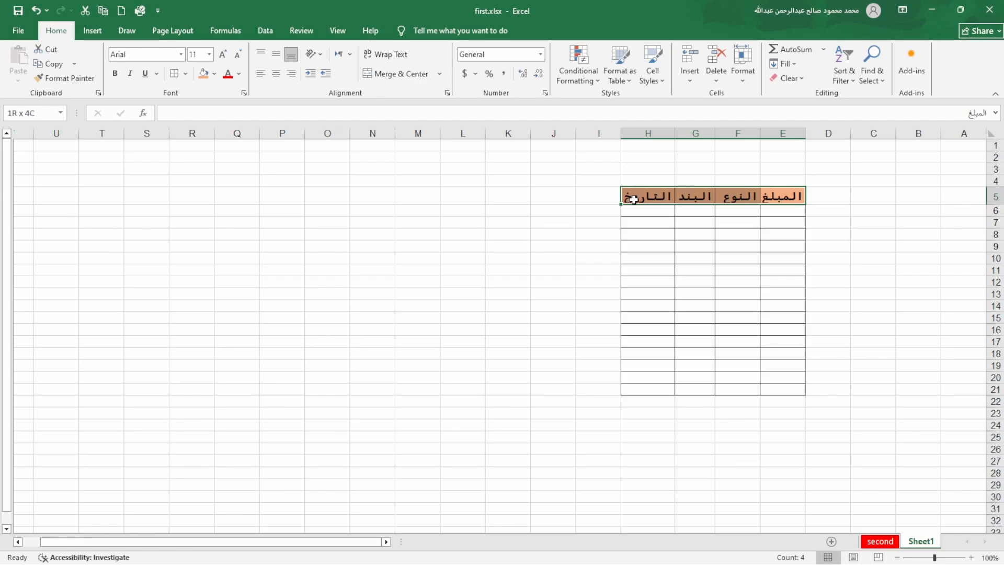
pyautogui.click(238, 74)
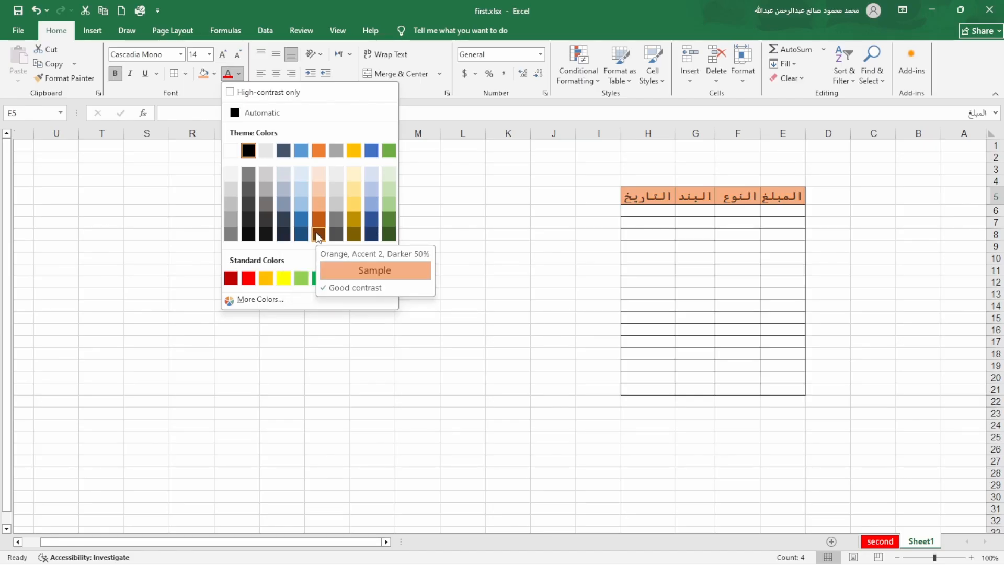
pyautogui.click(269, 217)
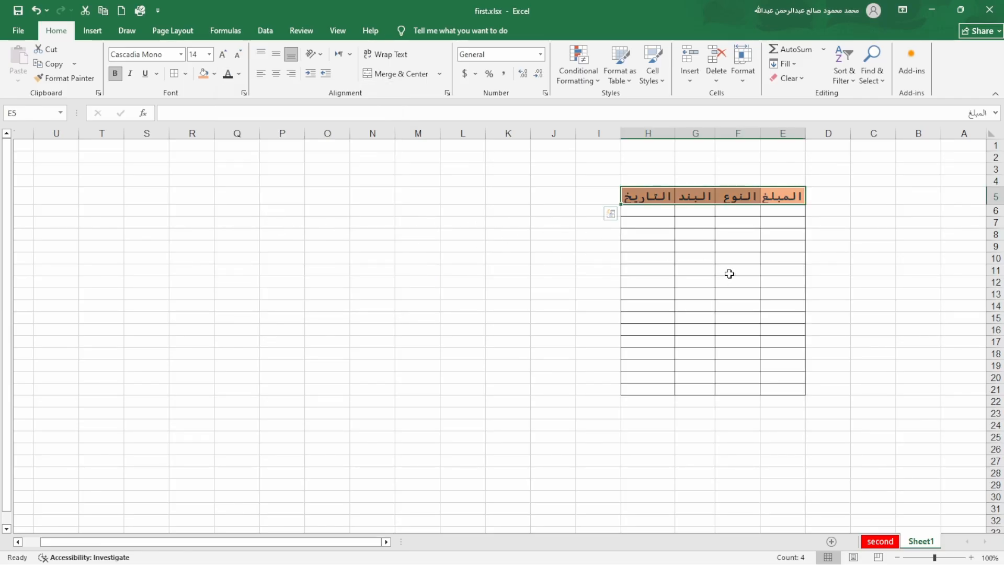
pyautogui.click(817, 238)
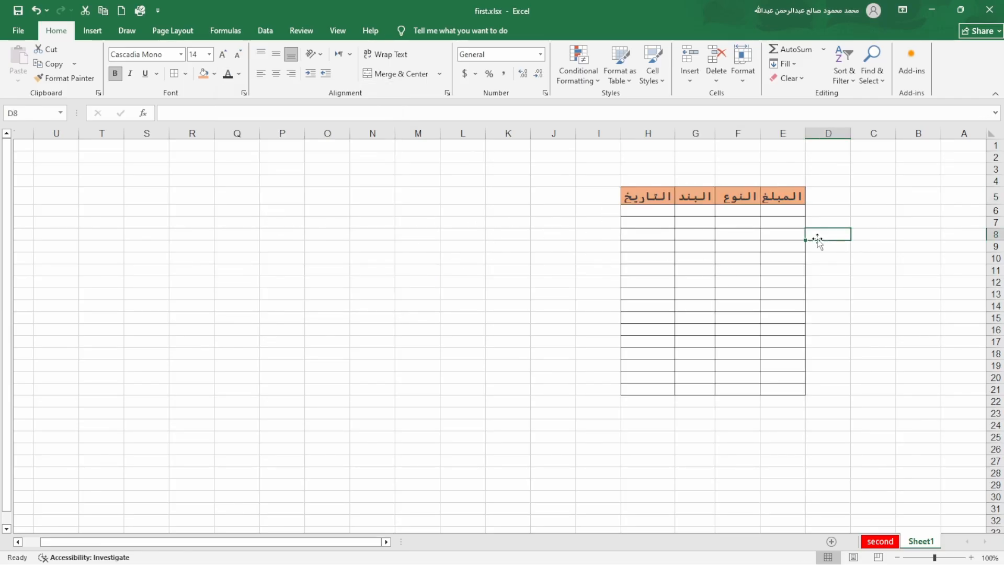
# Enter 3000 as the amount in E6 and ثابت as the type in F6
pyautogui.click(788, 211)
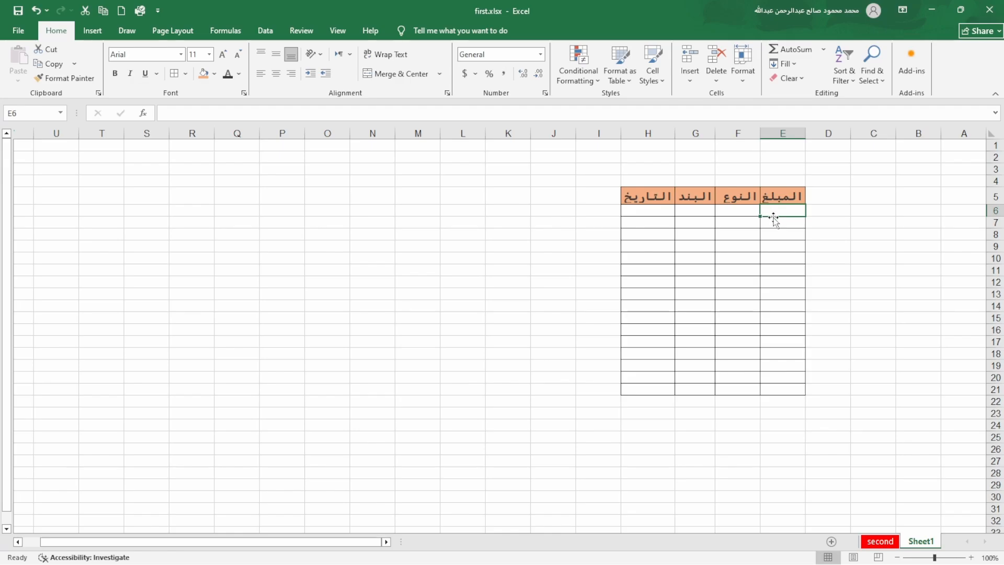
pyautogui.write('3')
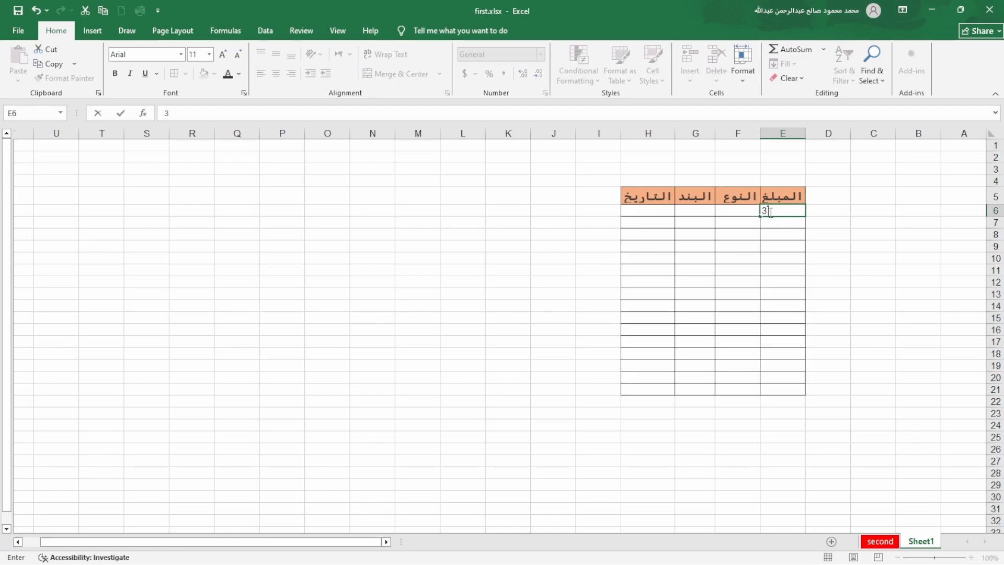
pyautogui.write('000')
pyautogui.press('Tab')
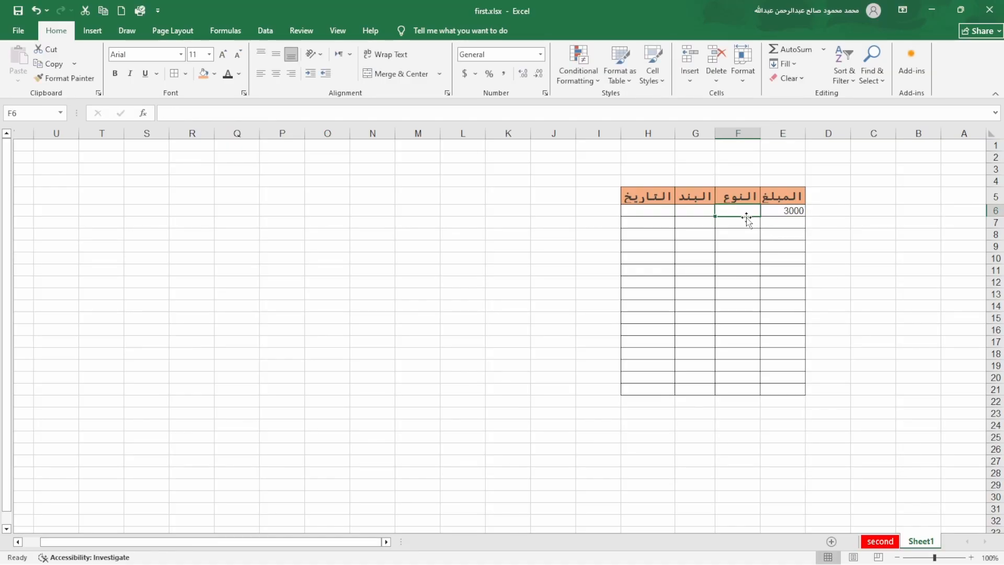
pyautogui.write('ث')
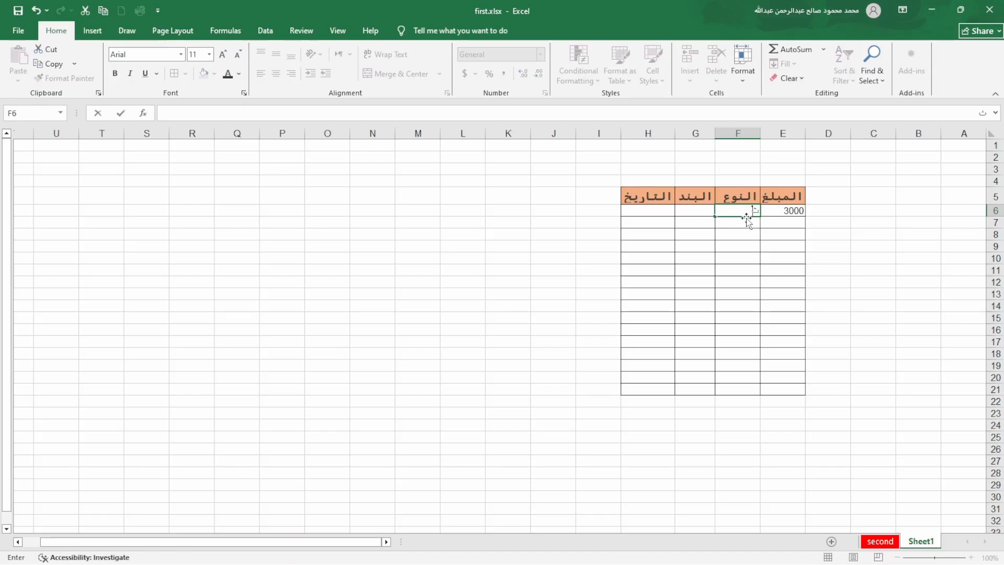
pyautogui.write('ابت')
pyautogui.press('Tab')
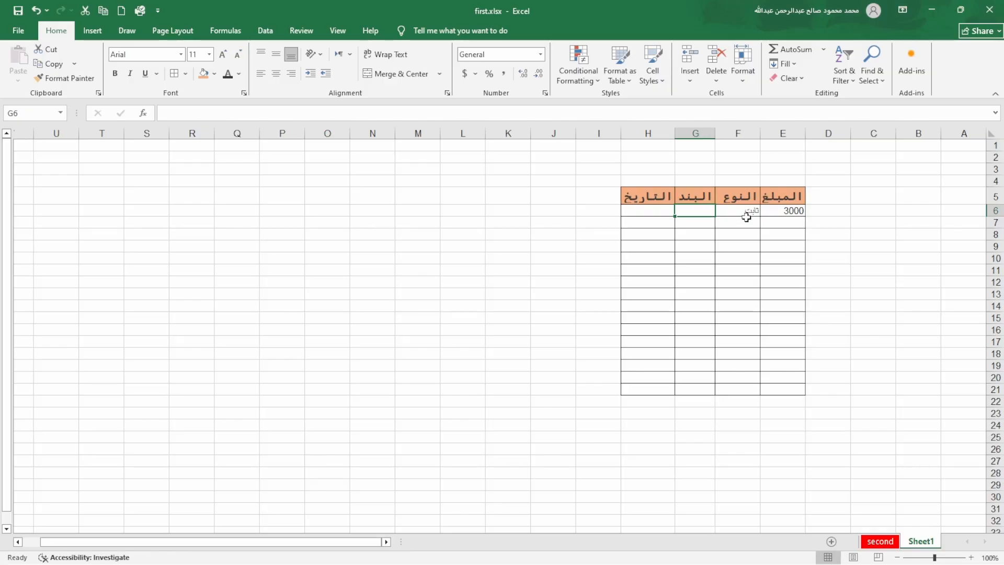
# Enter the item ايجار in G6 and the date 5/12/2008 in H6
pyautogui.write('ايجار')
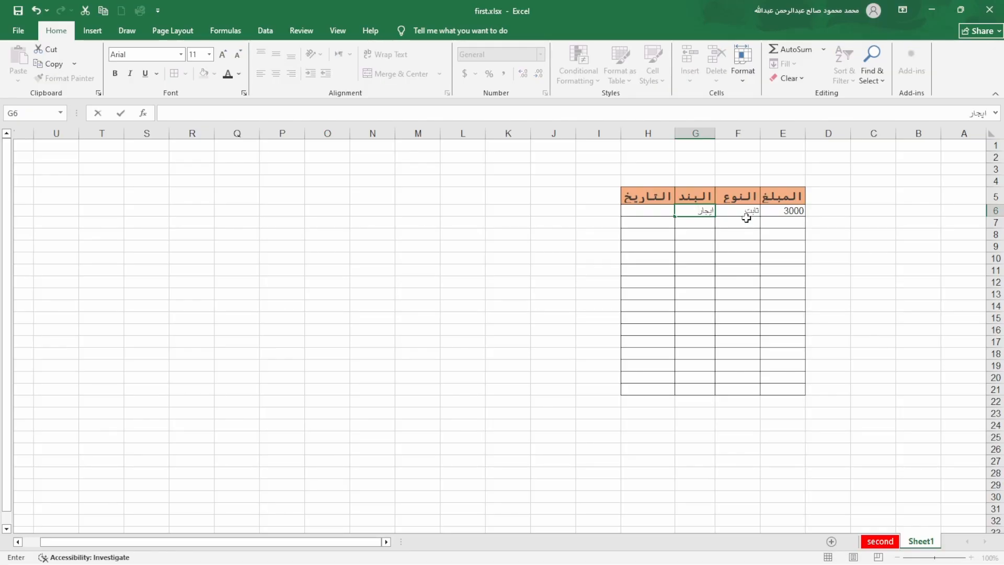
pyautogui.press('Tab')
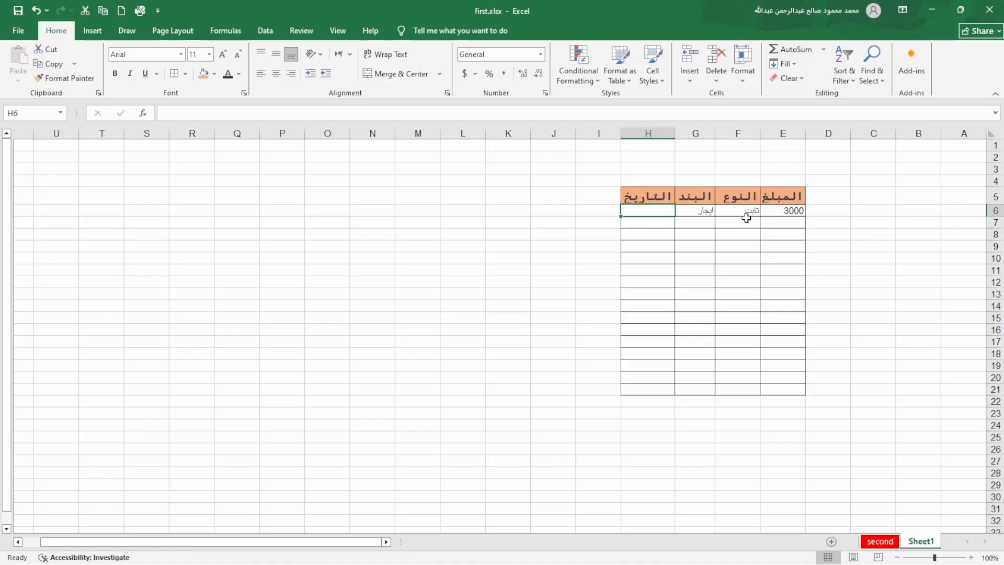
pyautogui.write('5')
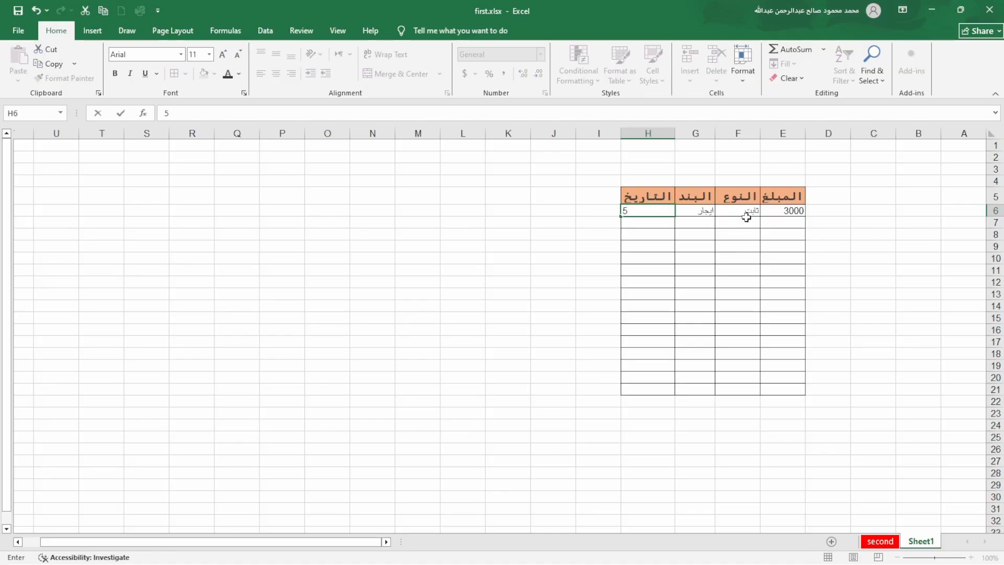
pyautogui.write('/12/2008')
pyautogui.press('Return')
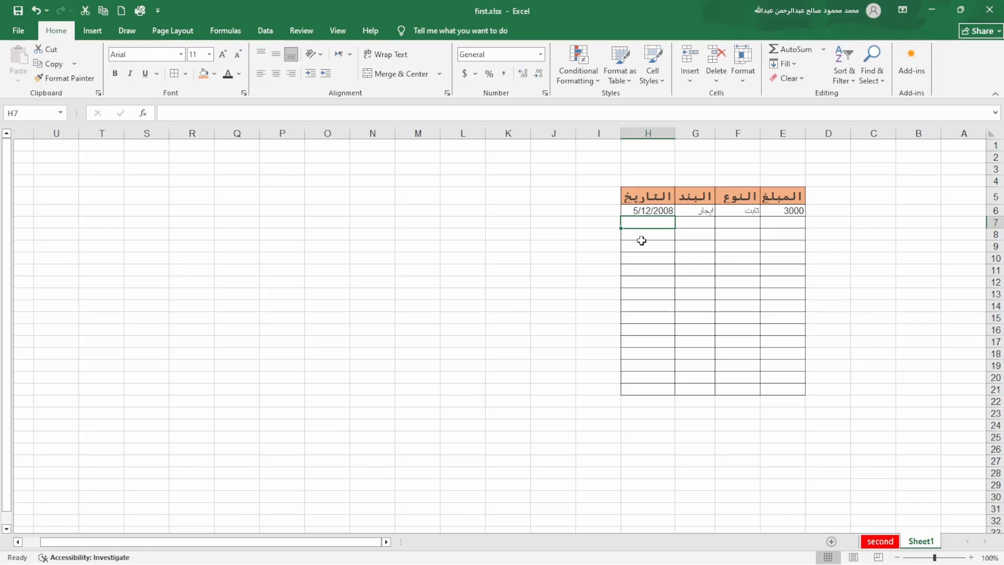
# Apply the Currency number format to the amount in E6
pyautogui.click(785, 210)
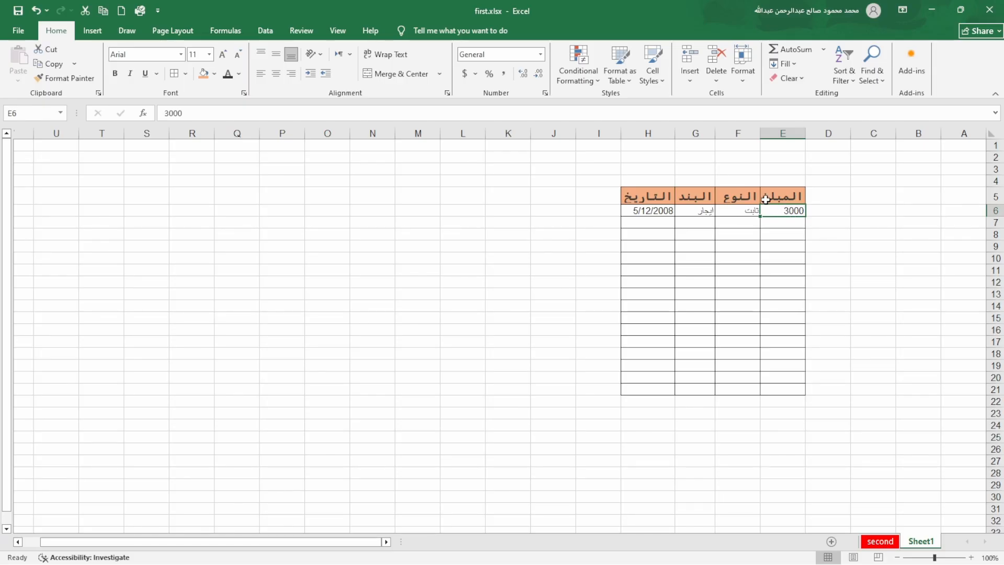
pyautogui.click(540, 54)
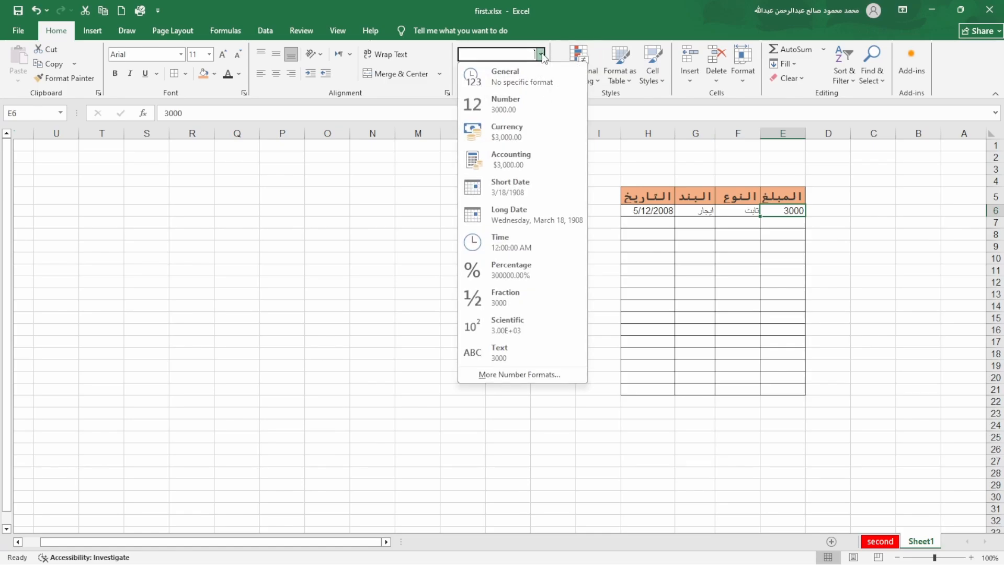
pyautogui.click(532, 136)
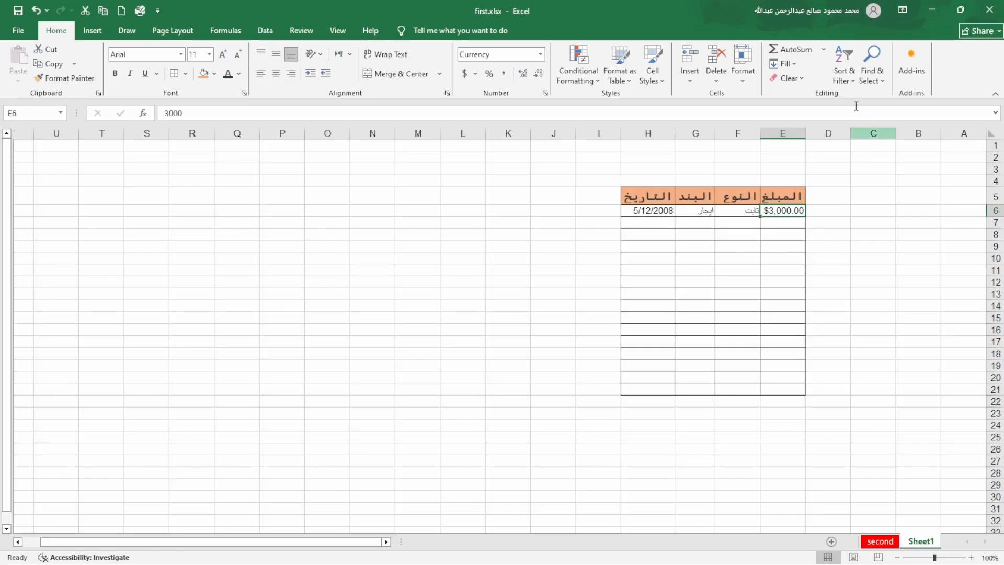
# Reduce the amount in E6 to zero decimal places and restore it to two
pyautogui.click(538, 74)
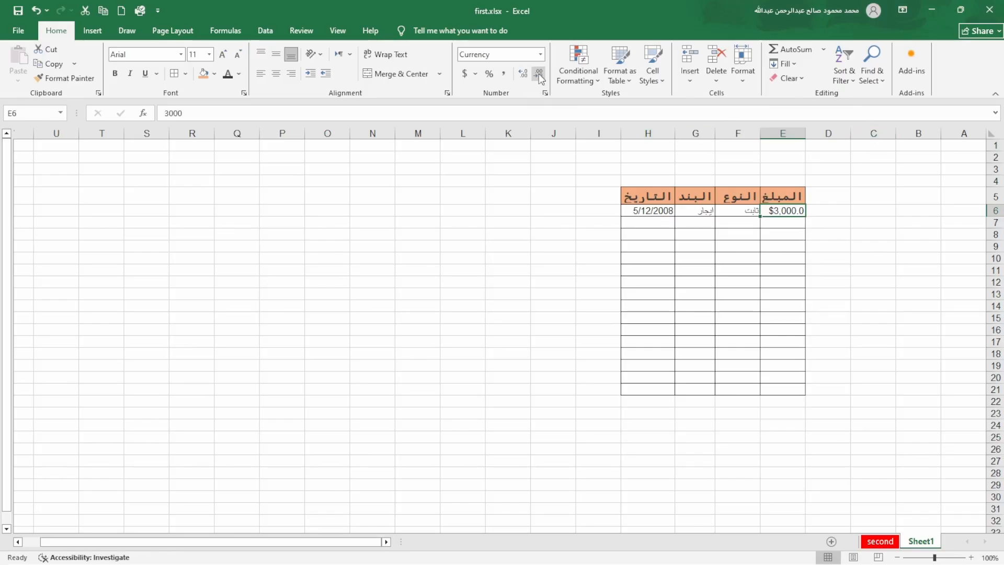
pyautogui.click(538, 73)
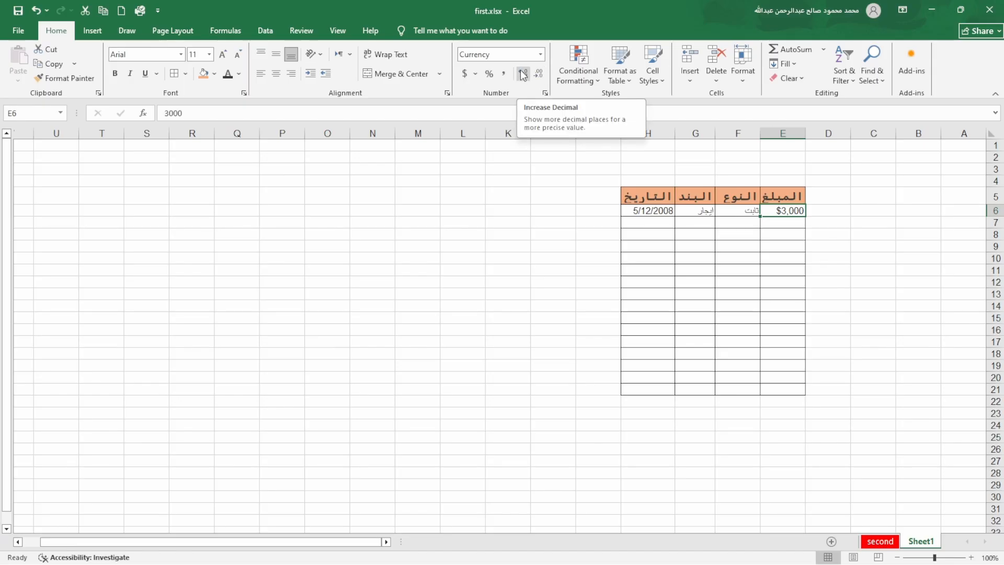
pyautogui.click(523, 74)
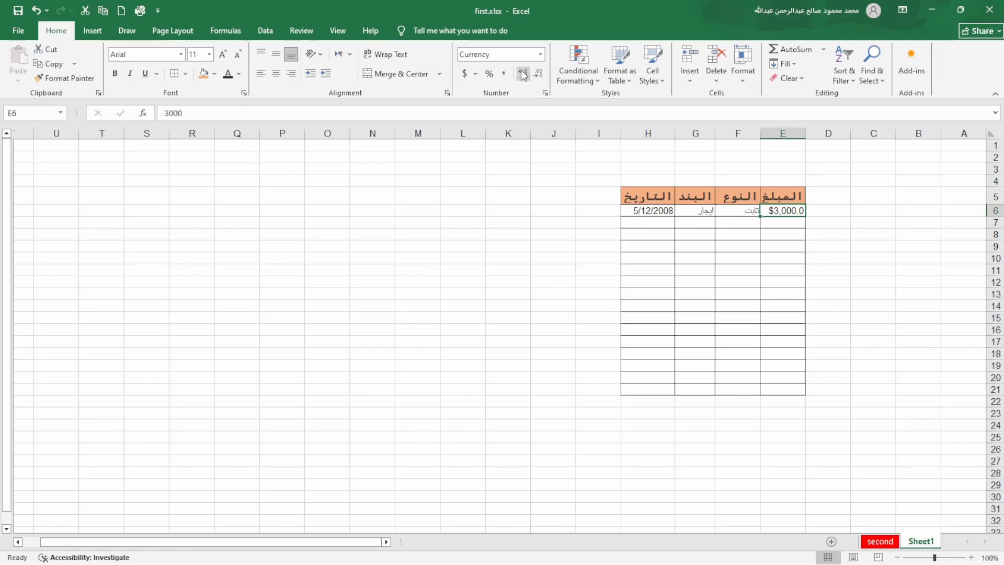
pyautogui.click(523, 75)
# Apply the Arabic (Egypt) accounting format to the amount in E6
pyautogui.rightClick(793, 211)
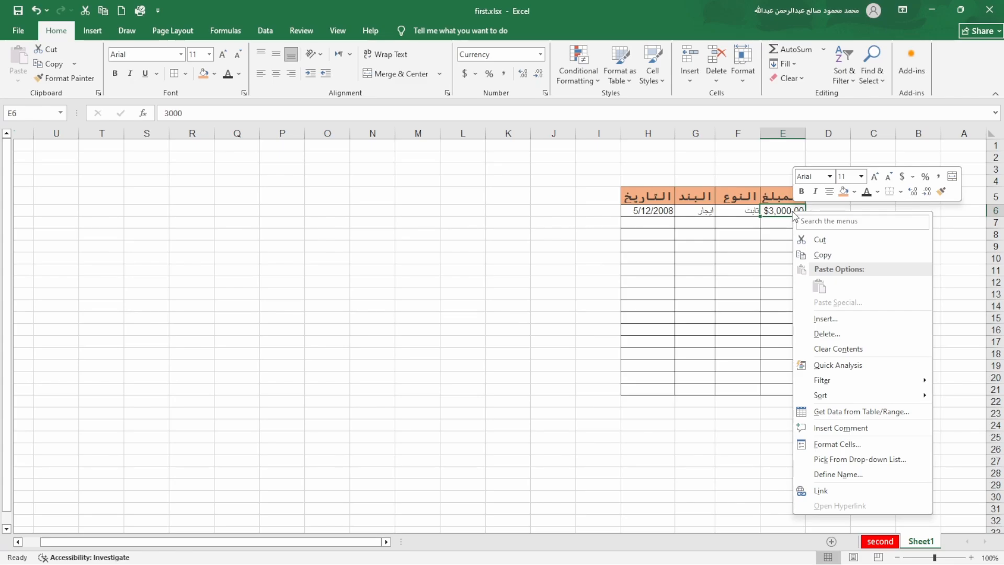
pyautogui.click(914, 175)
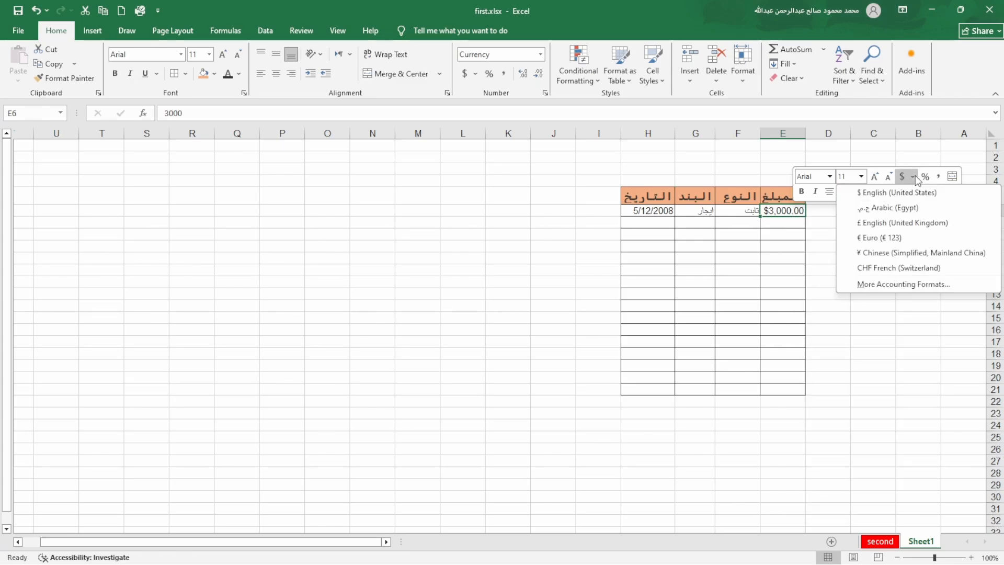
pyautogui.click(914, 208)
pyautogui.click(855, 258)
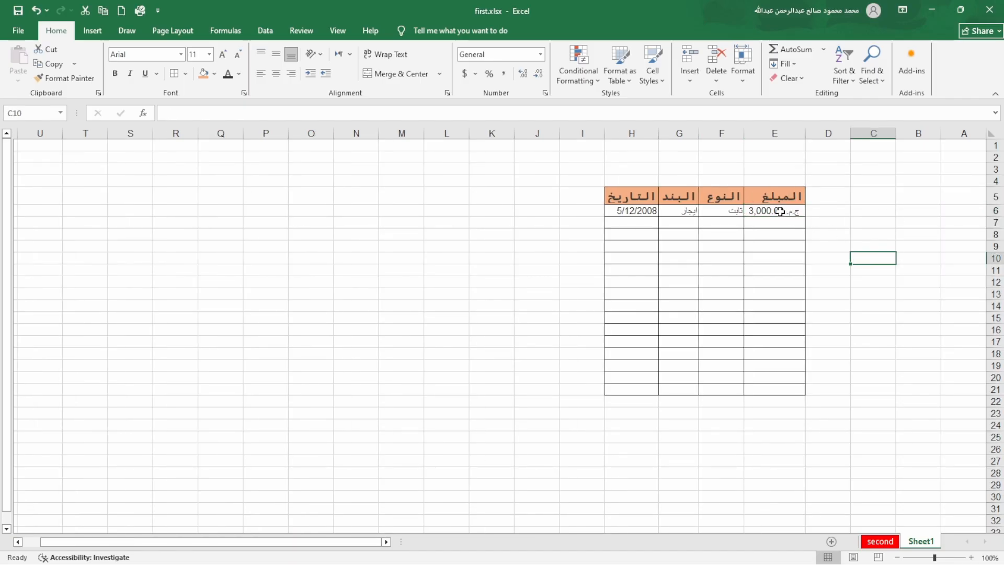
# Reduce the decimals of the amount in E6, and set its number format to Currency in dollars with two decimals
pyautogui.click(779, 211)
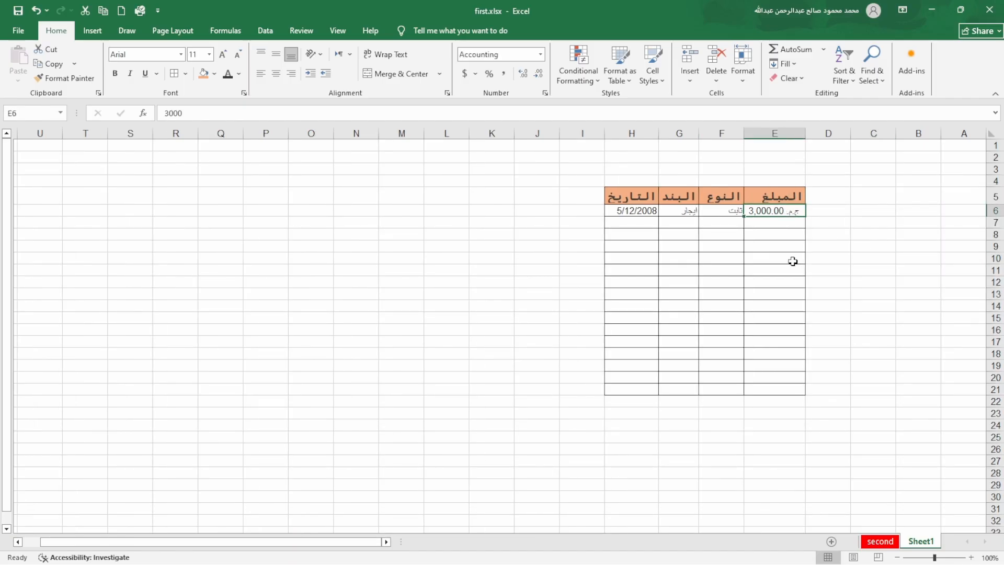
pyautogui.click(537, 75)
pyautogui.click(536, 75)
pyautogui.click(541, 55)
pyautogui.click(555, 140)
# Switch the date in H6 to the General format and return it to Short Date
pyautogui.click(641, 209)
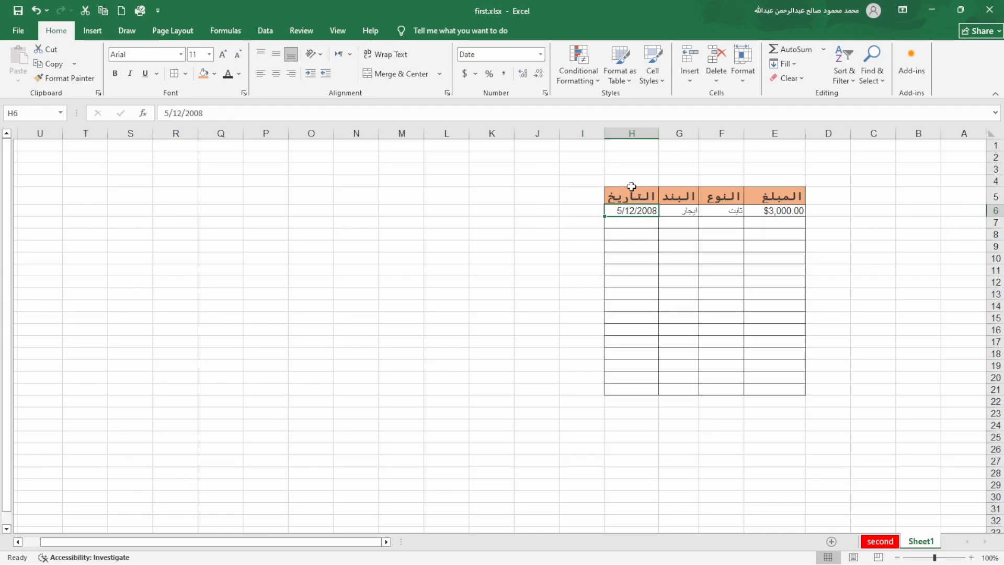
pyautogui.click(541, 55)
pyautogui.click(543, 78)
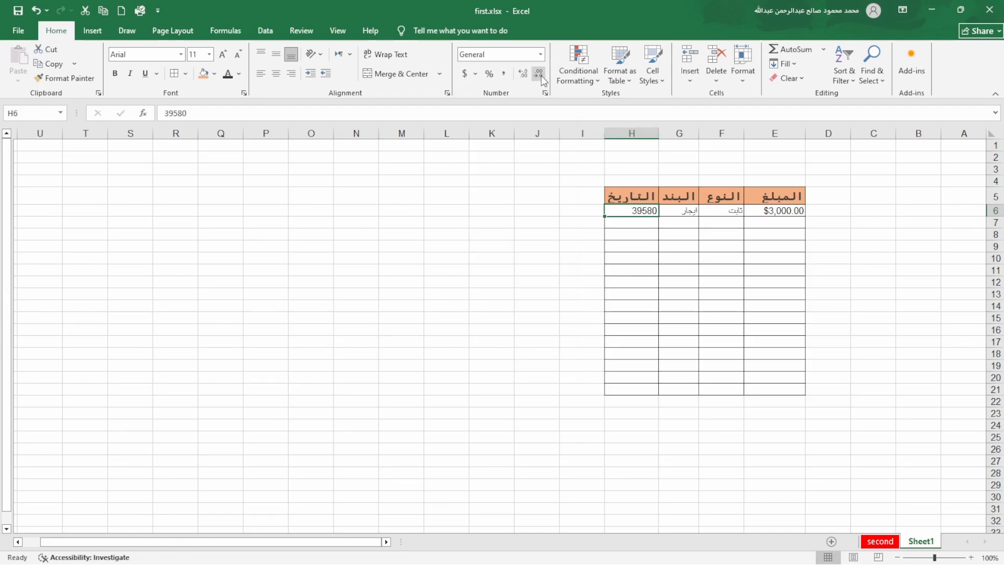
pyautogui.click(541, 55)
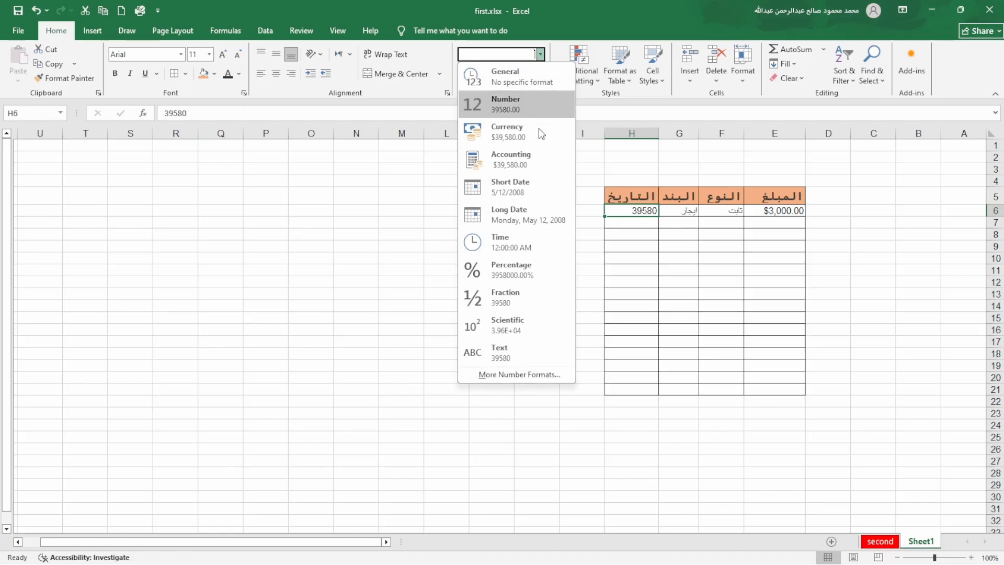
pyautogui.click(538, 189)
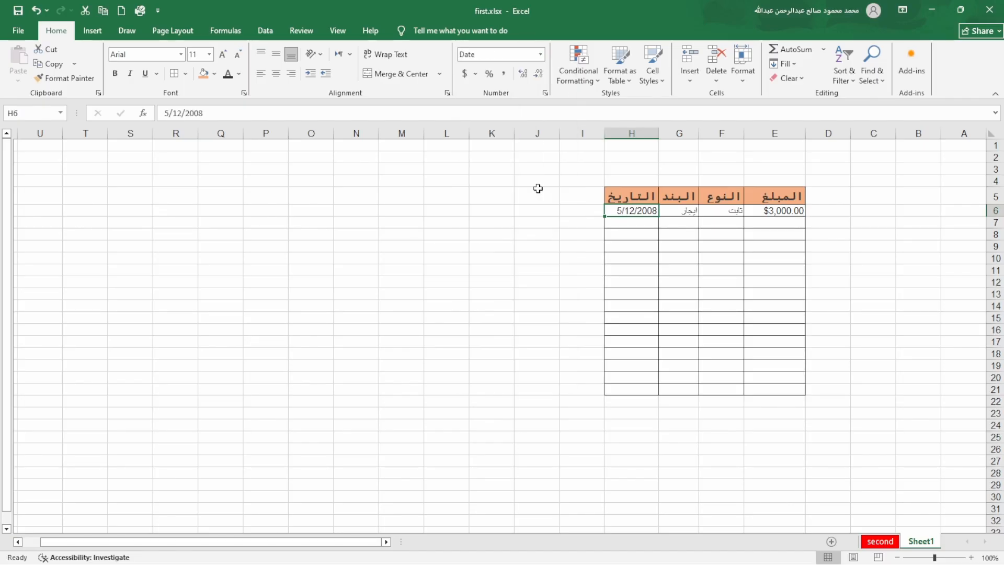
# Switch the date in H6 to the Text format and restore the Short Date format
pyautogui.click(540, 54)
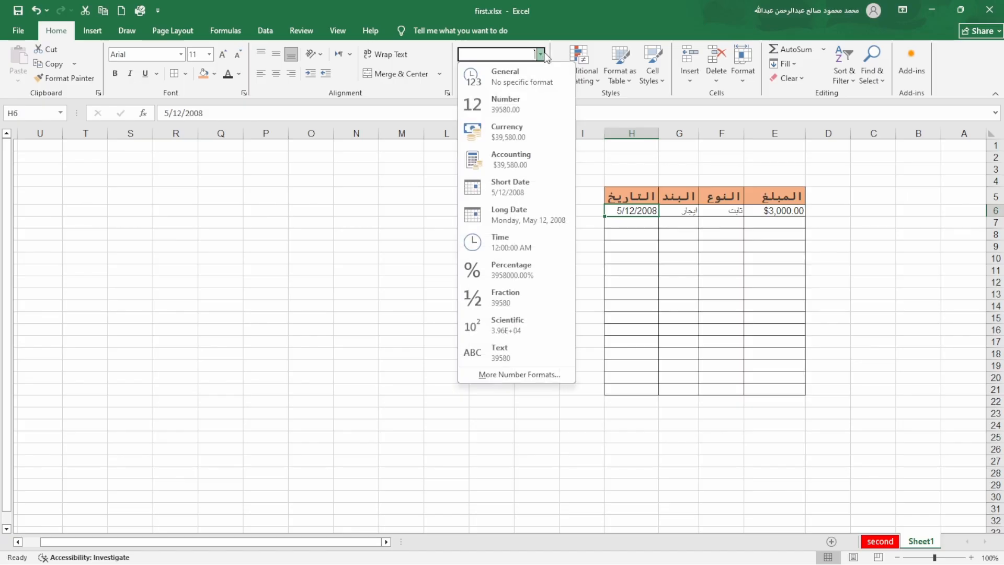
pyautogui.click(547, 347)
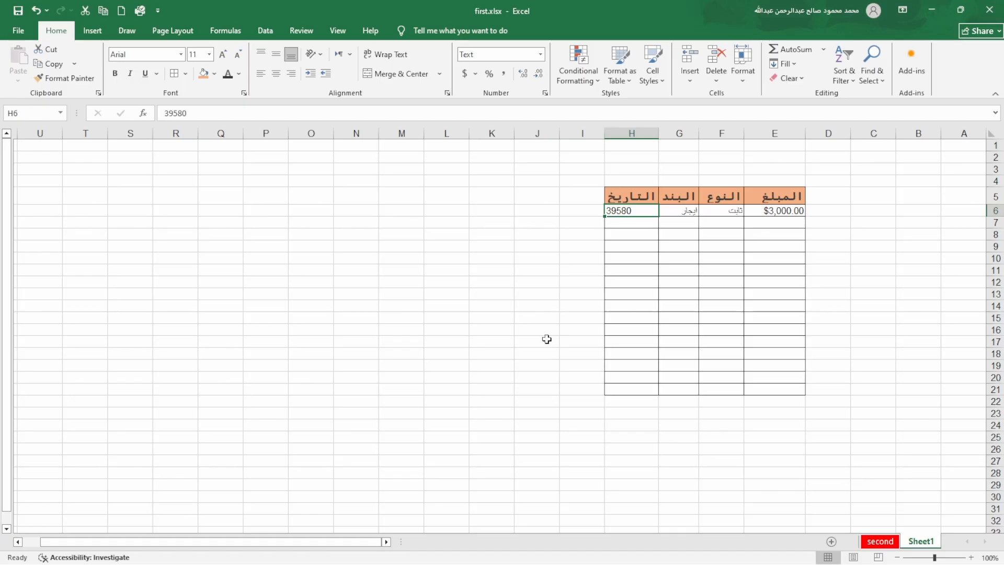
pyautogui.click(539, 54)
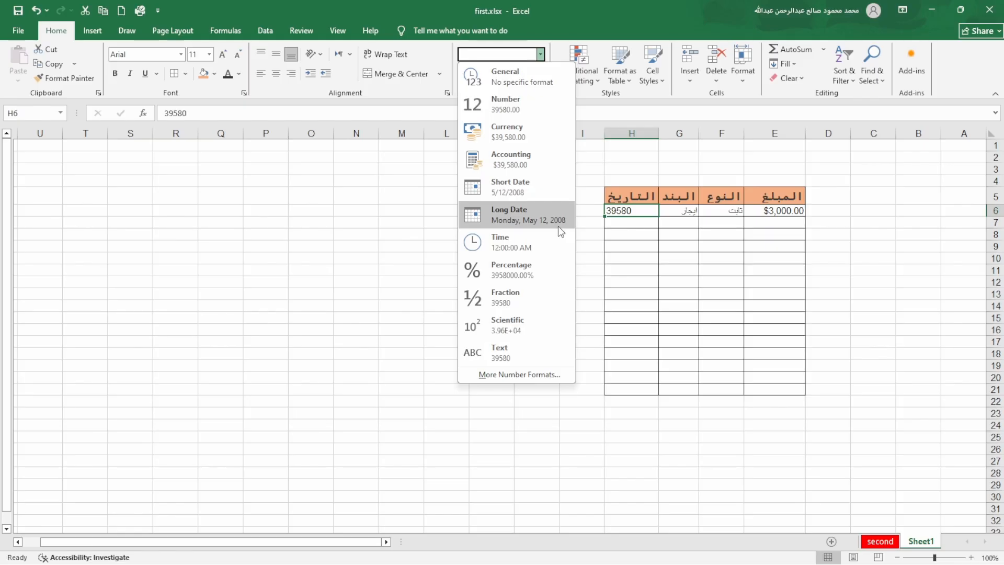
pyautogui.click(547, 187)
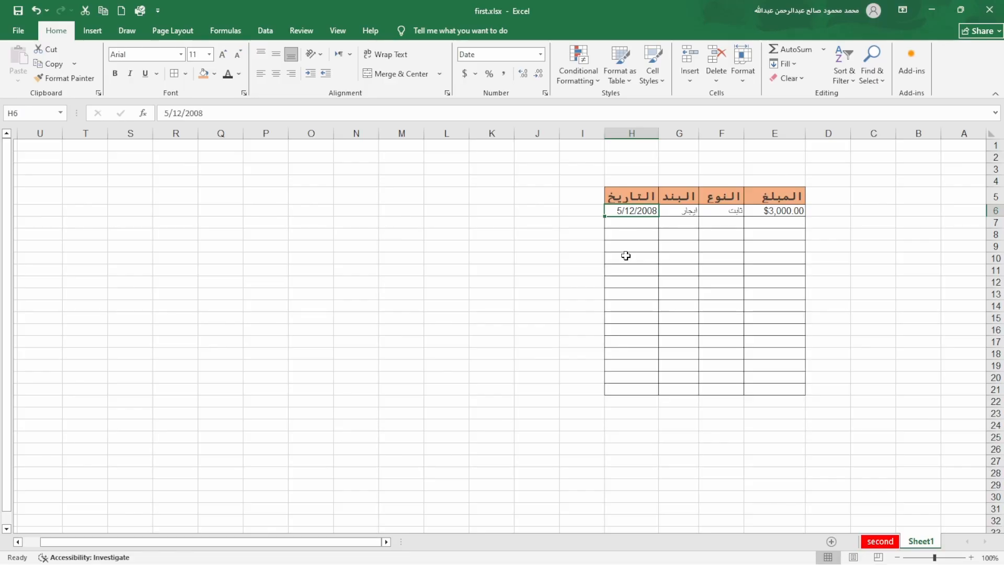
# Enter the formula =H6+5 in H7 to add five days to the date above, and undo the entry
pyautogui.click(636, 221)
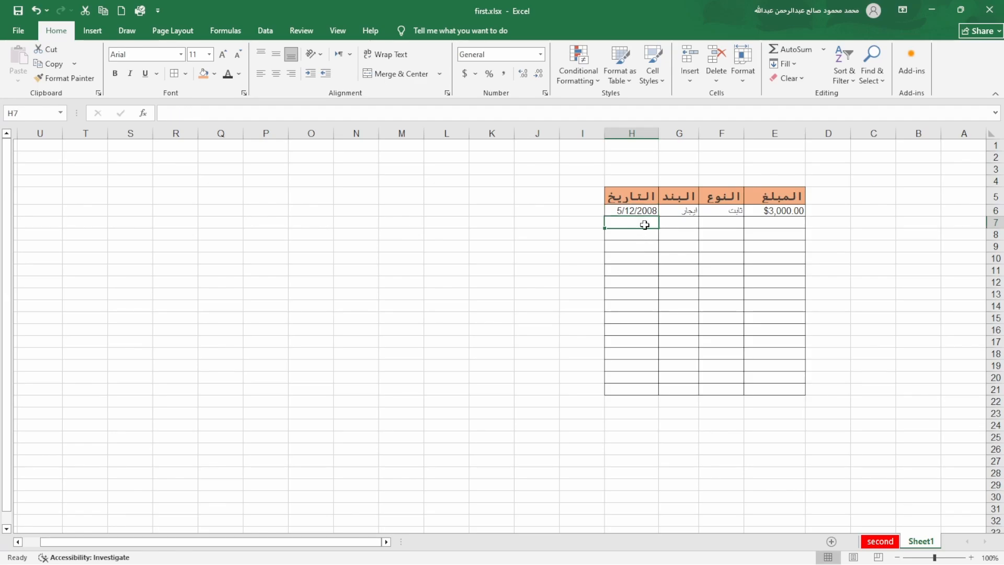
pyautogui.write('=')
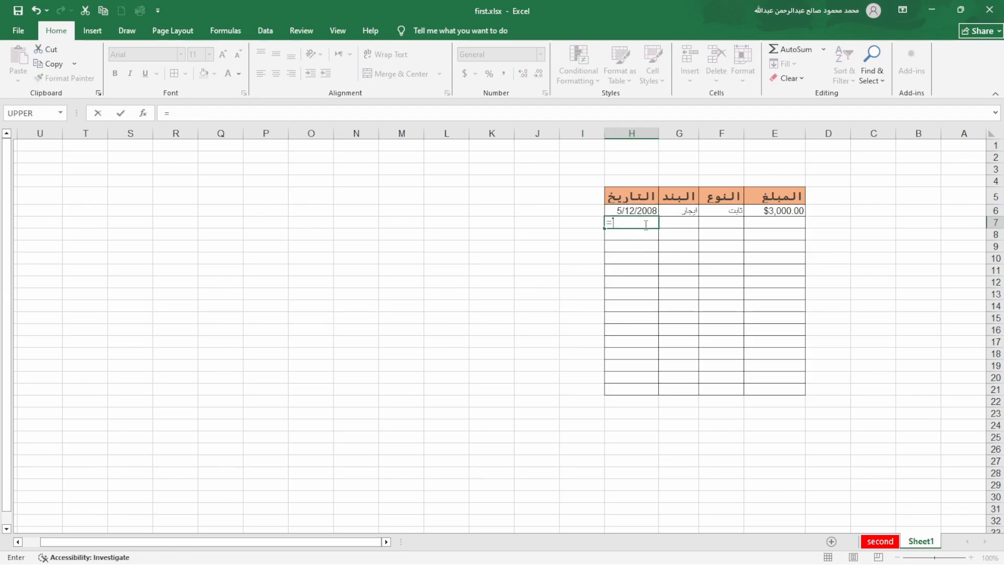
pyautogui.click(632, 211)
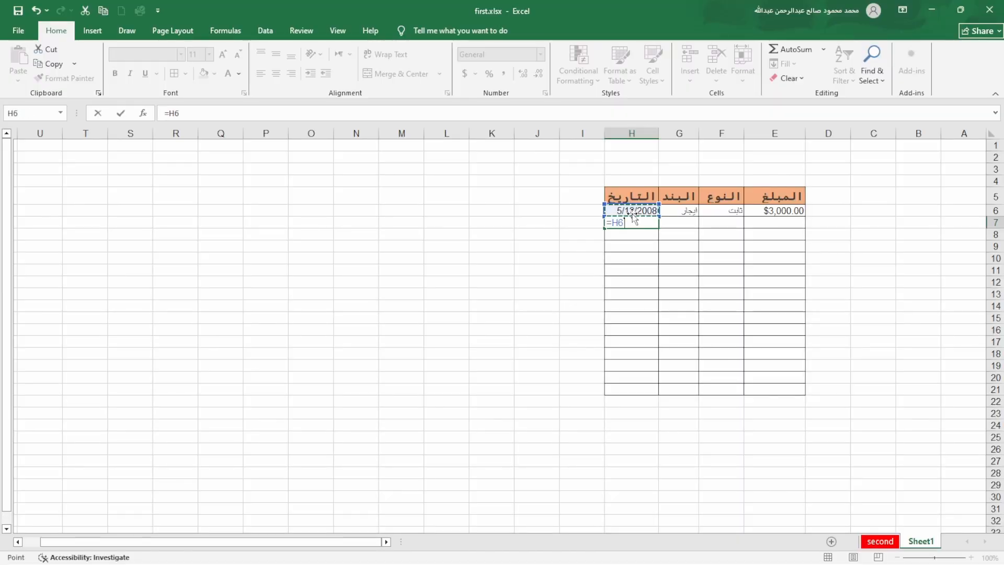
pyautogui.write('+5')
pyautogui.press('Return')
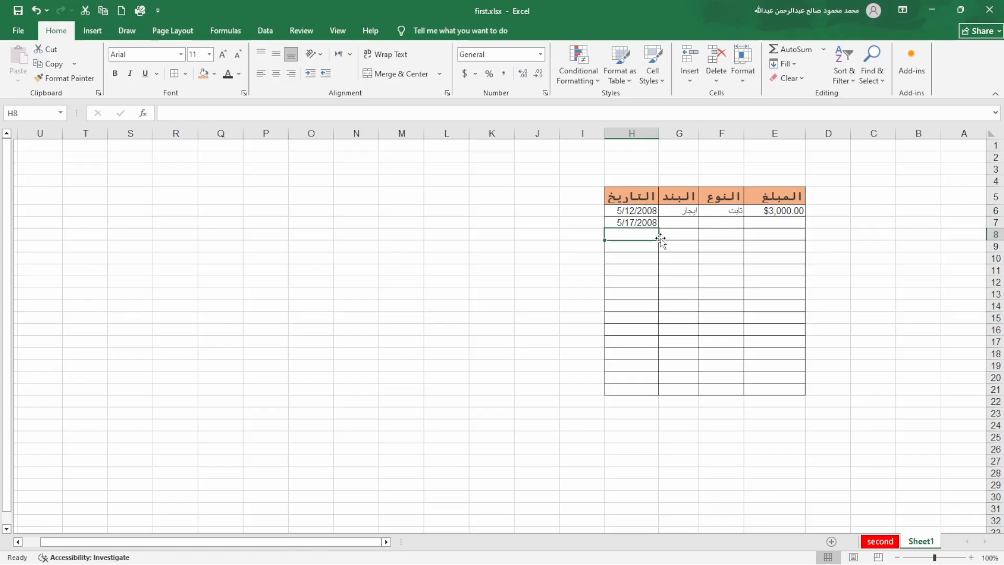
pyautogui.hotkey('ctrl', 'z')
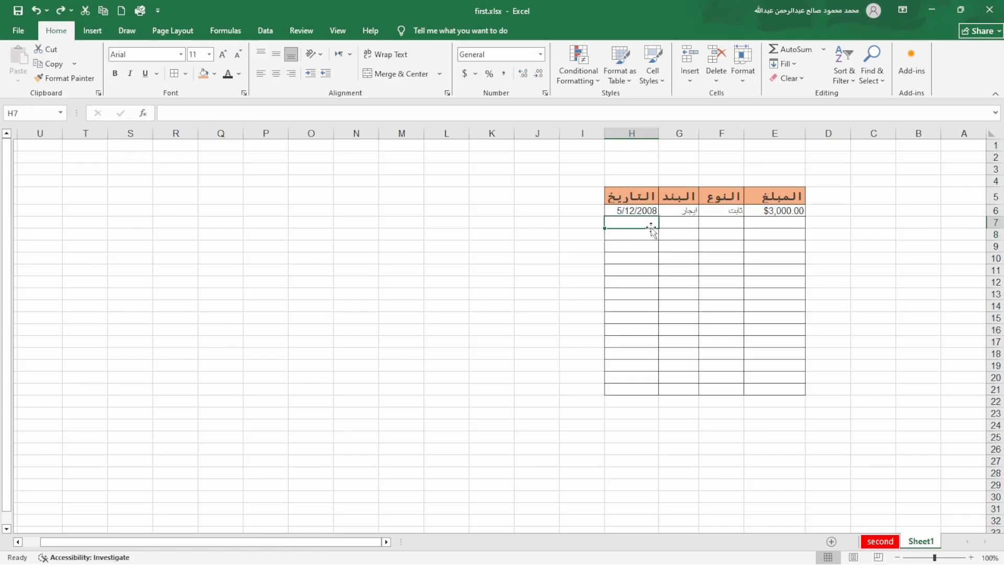
# Open the detailed date format options for H6 and set the locale to Arabic (Egypt)
pyautogui.click(629, 206)
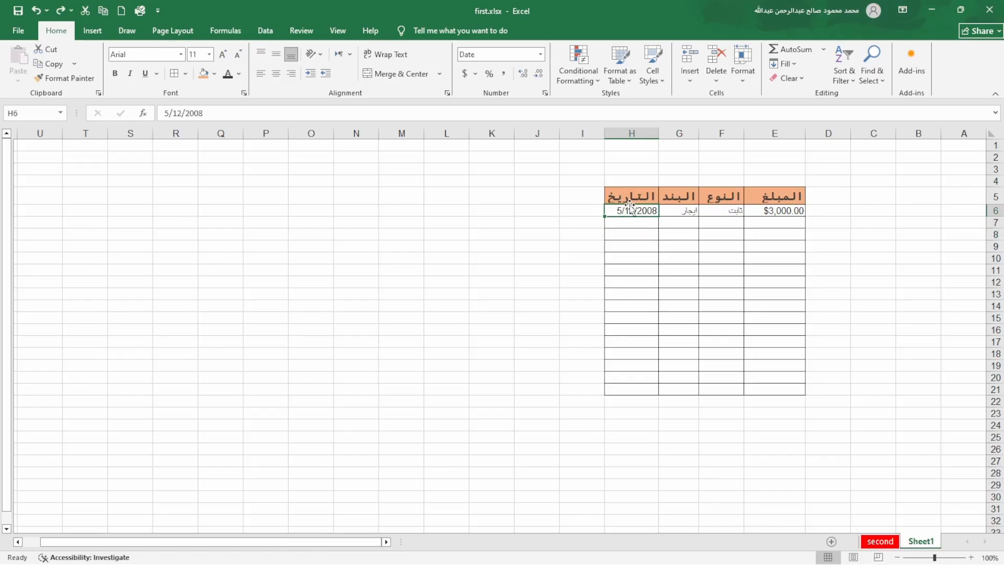
pyautogui.click(541, 54)
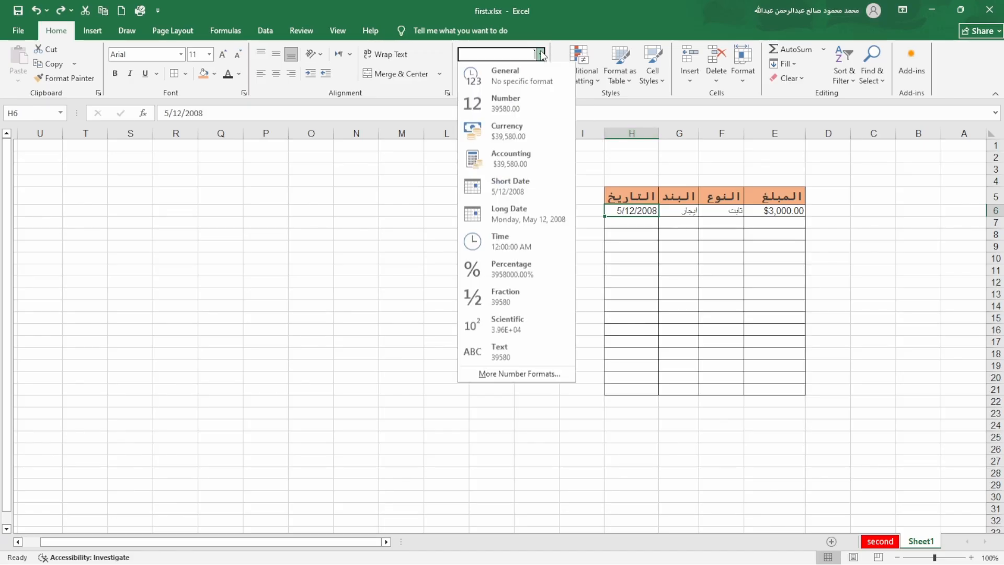
pyautogui.click(526, 375)
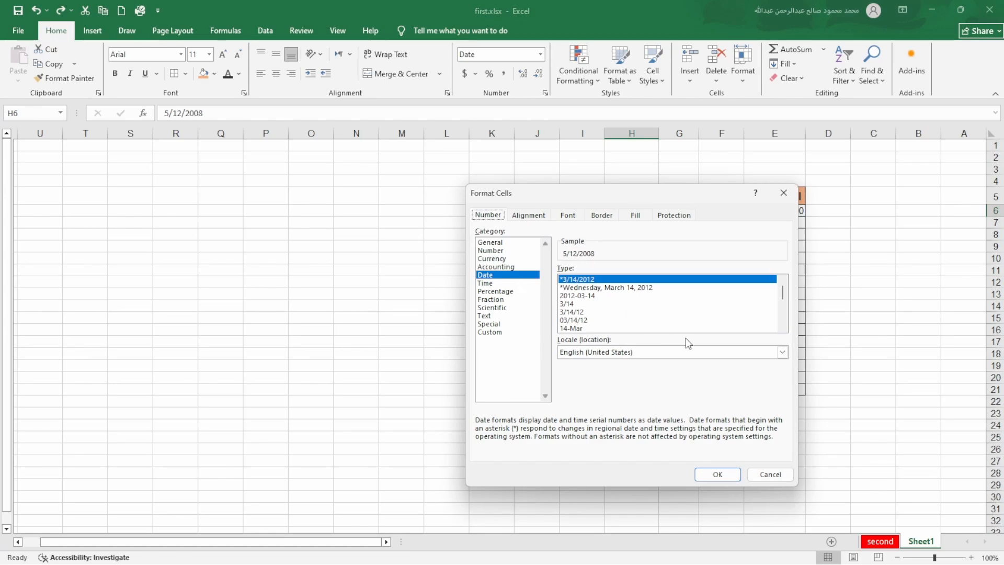
pyautogui.click(782, 352)
pyautogui.scroll(15, 633, 382)
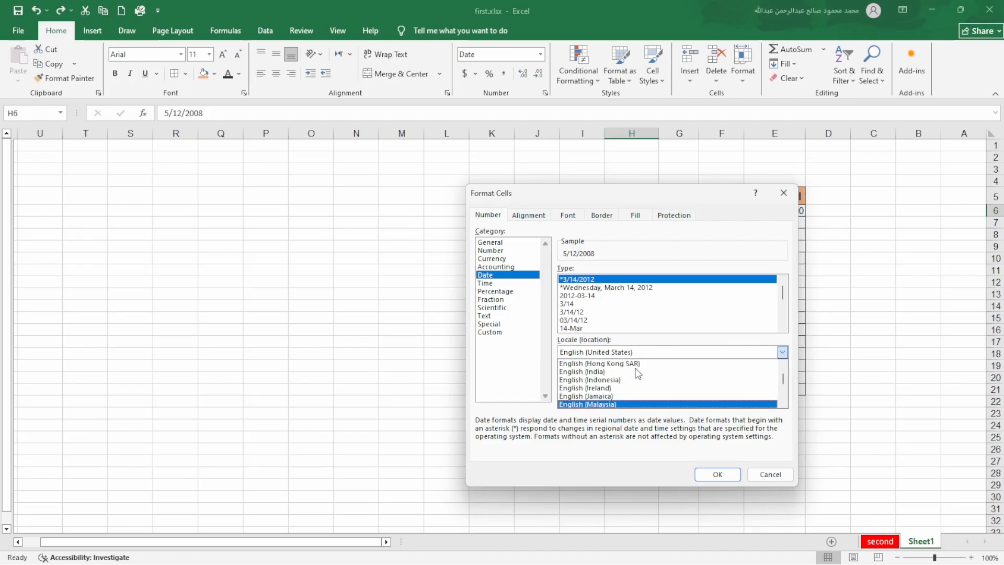
pyautogui.scroll(8, 632, 379)
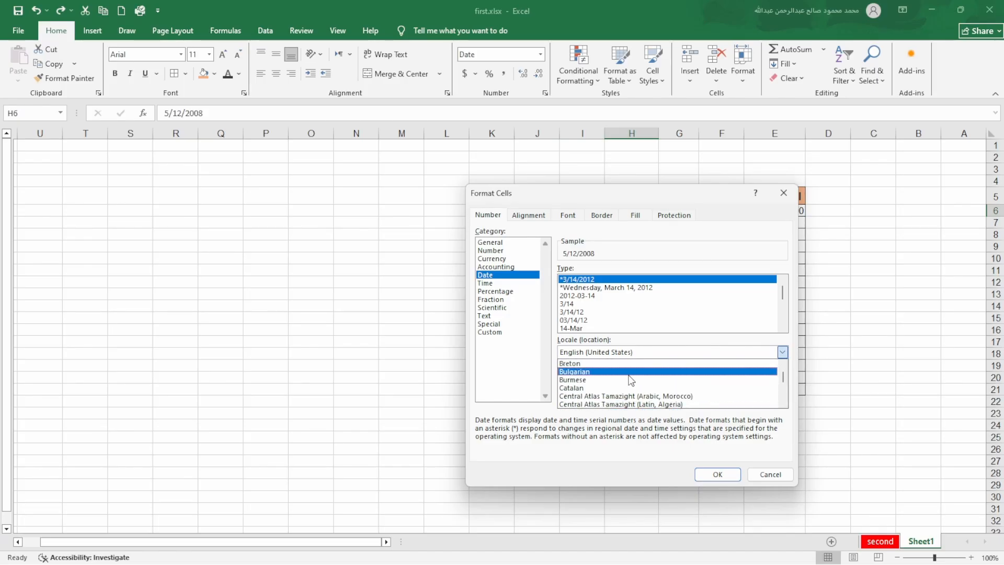
pyautogui.scroll(4, 626, 377)
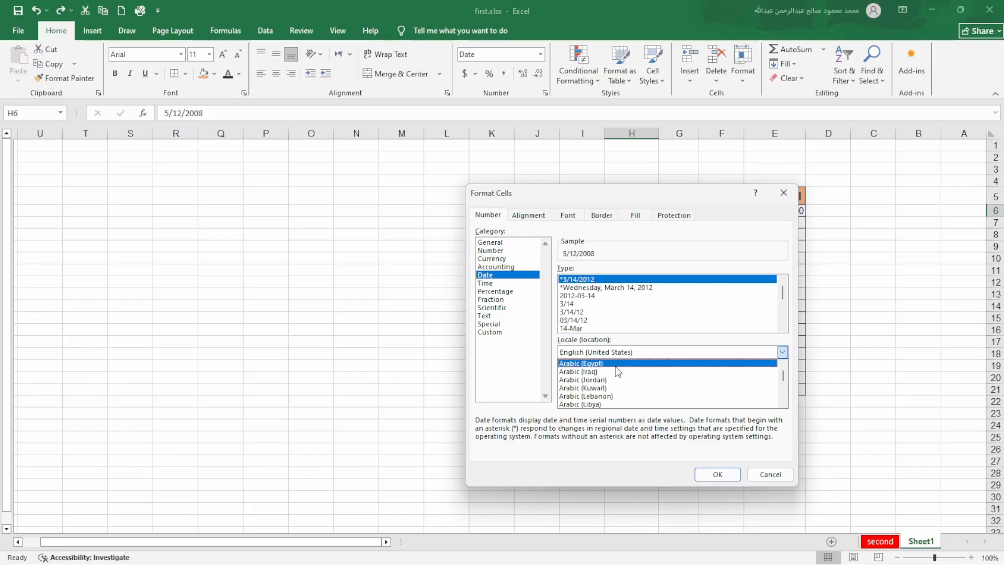
pyautogui.click(616, 363)
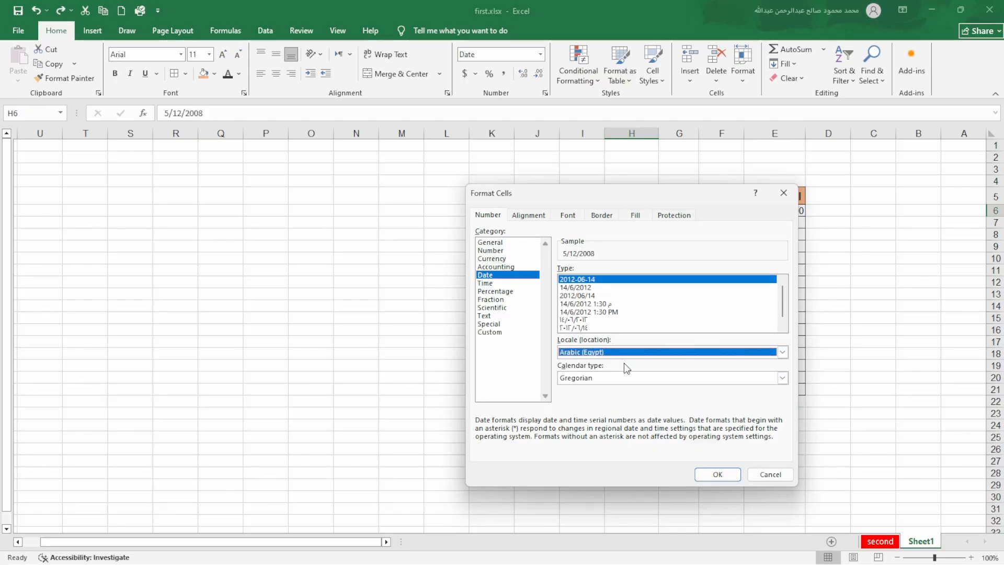
# Try the Arabic Western calendar, return it to Gregorian, and apply the day-first date type 14/6/2012 to H6
pyautogui.click(635, 381)
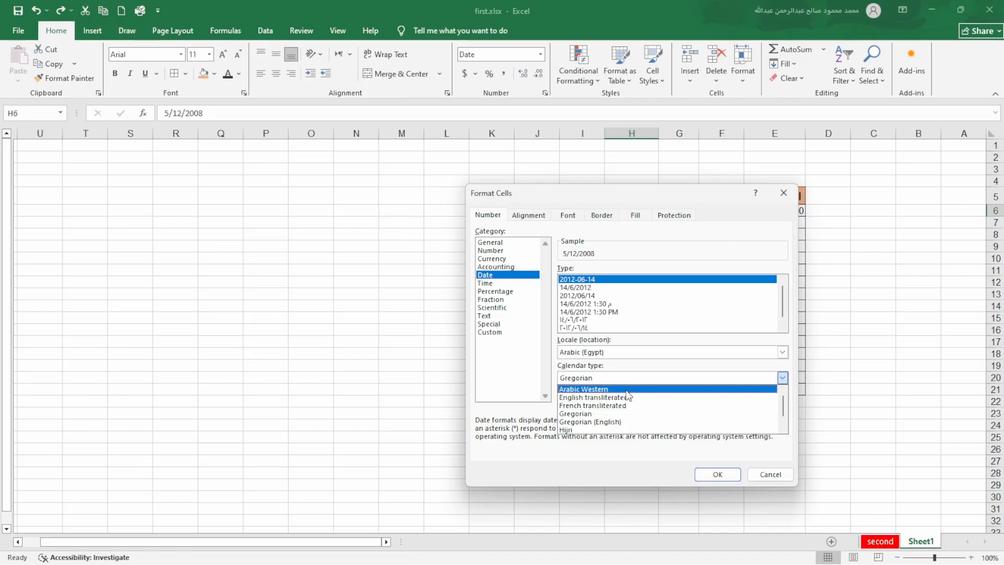
pyautogui.click(629, 389)
pyautogui.click(636, 375)
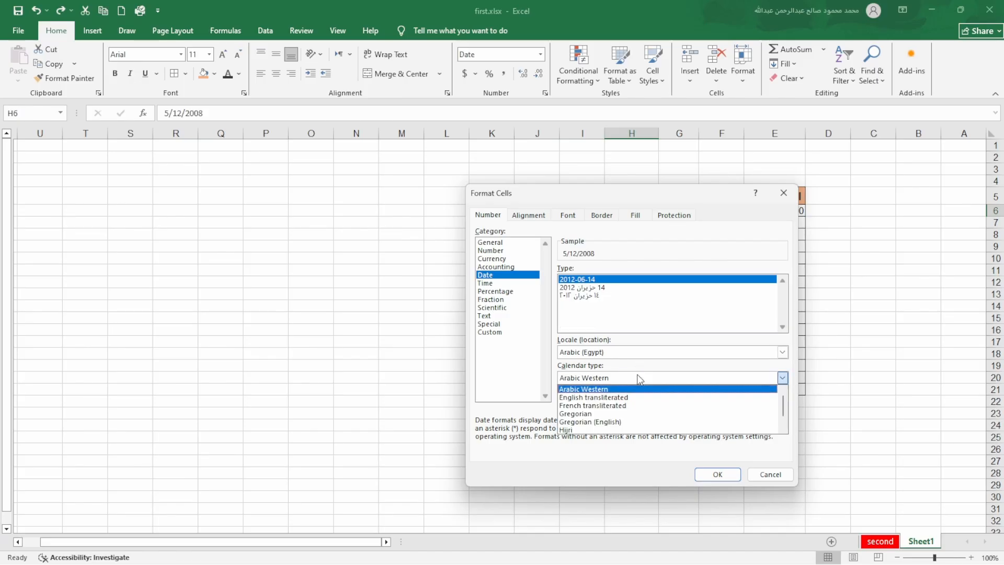
pyautogui.click(614, 415)
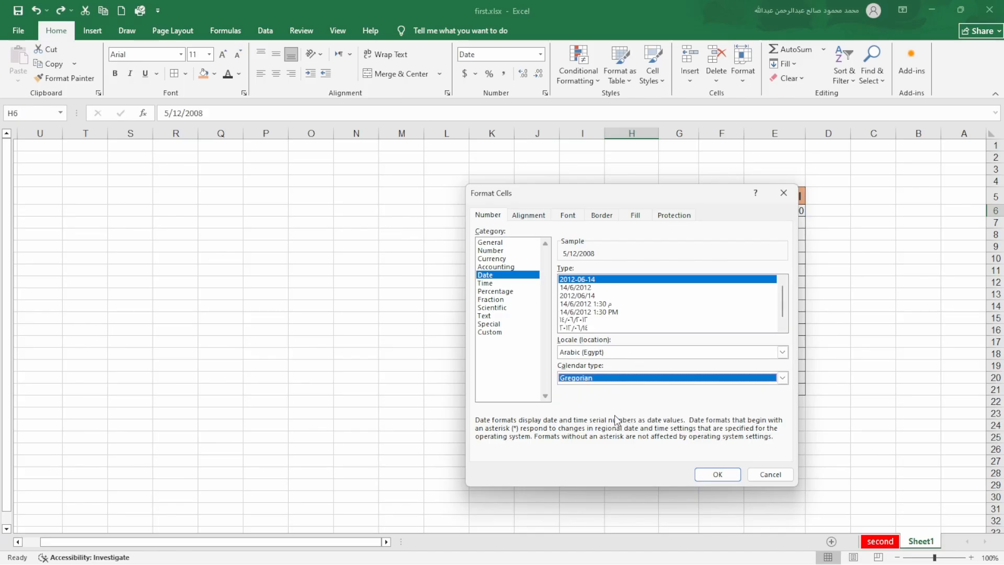
pyautogui.click(589, 288)
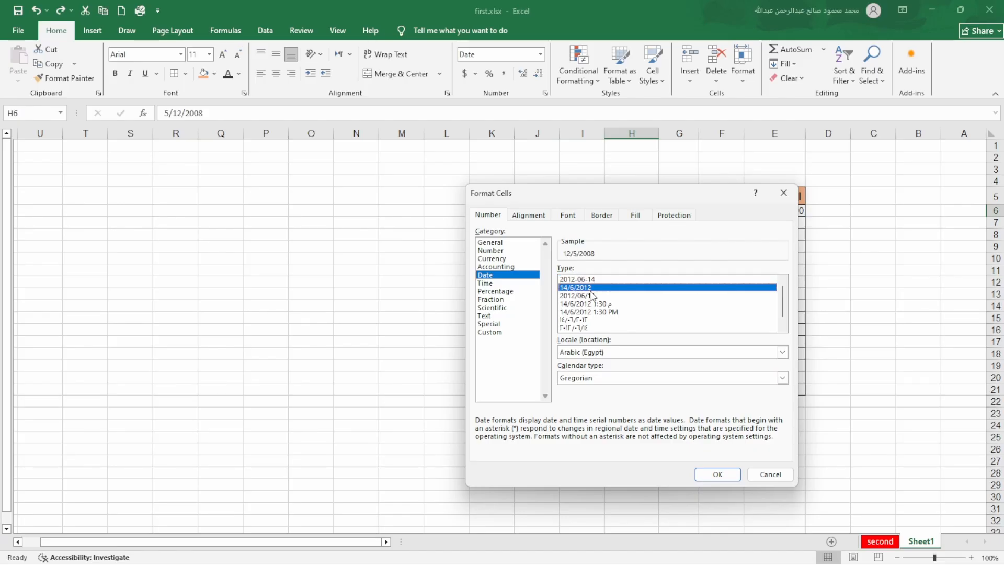
pyautogui.click(716, 474)
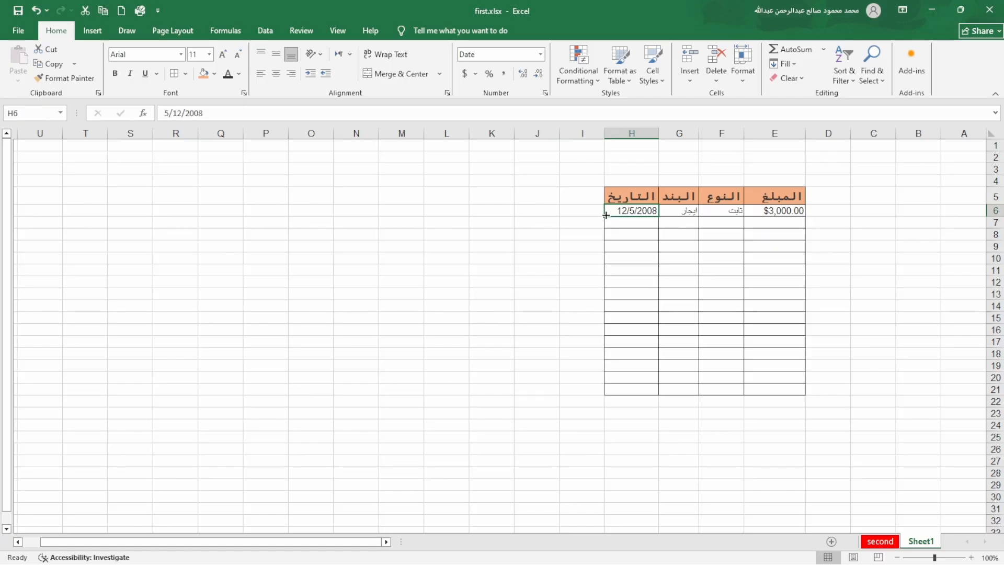
# Fill H6 down through H21 and restrict the fill to formatting only
pyautogui.moveTo(605, 215); pyautogui.dragTo(607, 396)
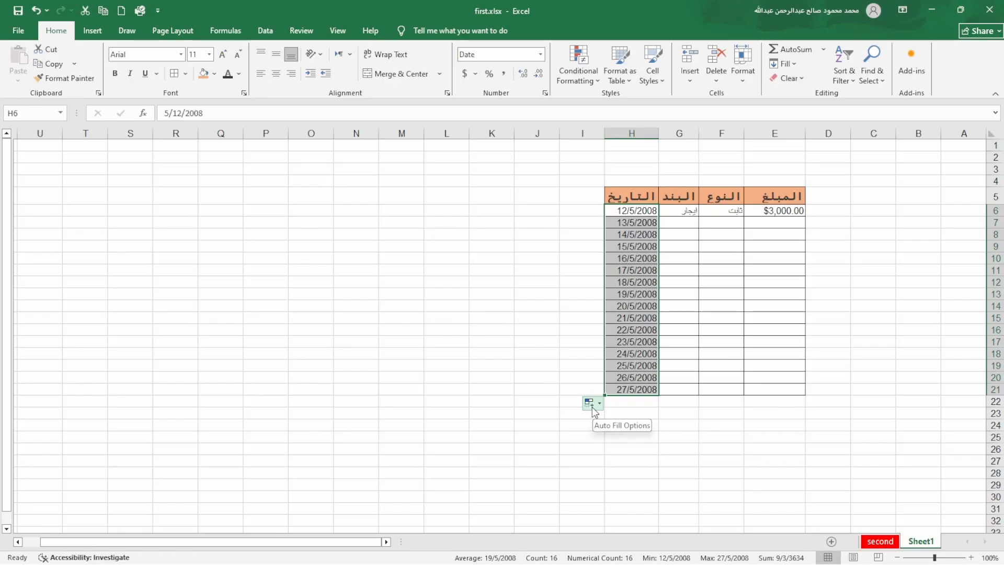
pyautogui.click(589, 404)
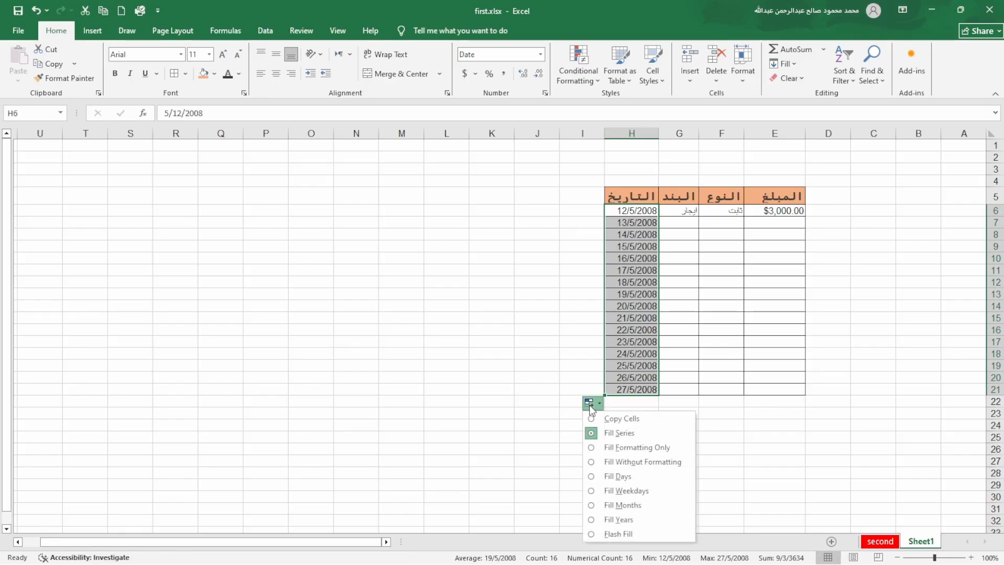
pyautogui.click(607, 446)
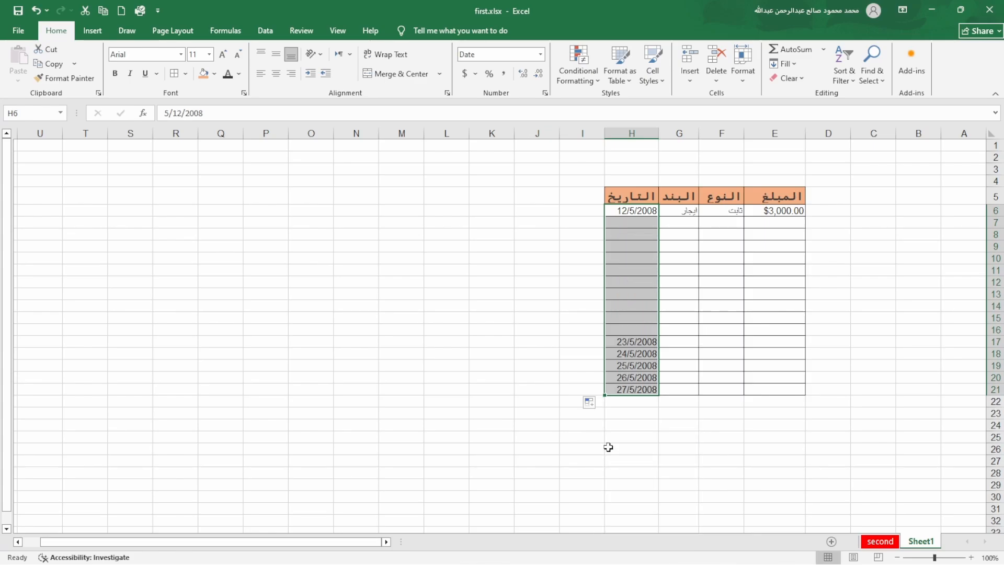
# Enter the formula =H6+5 in H7 to calculate the date five days after H6
pyautogui.click(634, 223)
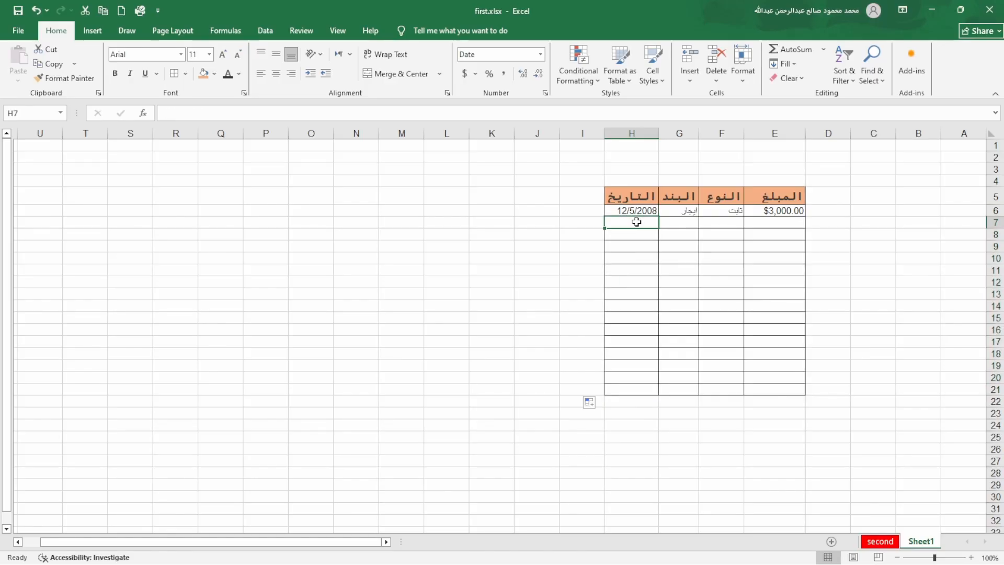
pyautogui.write('=')
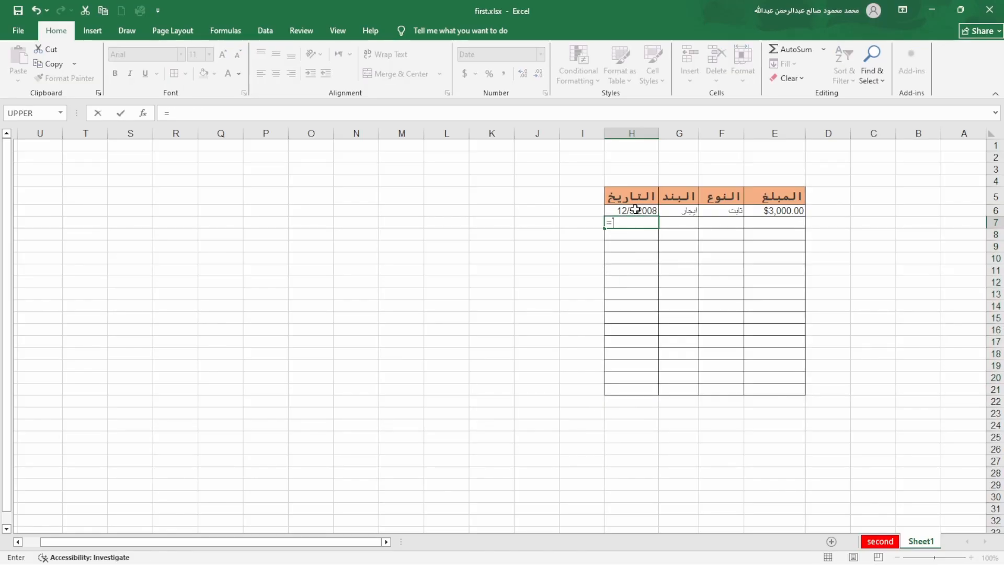
pyautogui.click(635, 209)
pyautogui.write('+5')
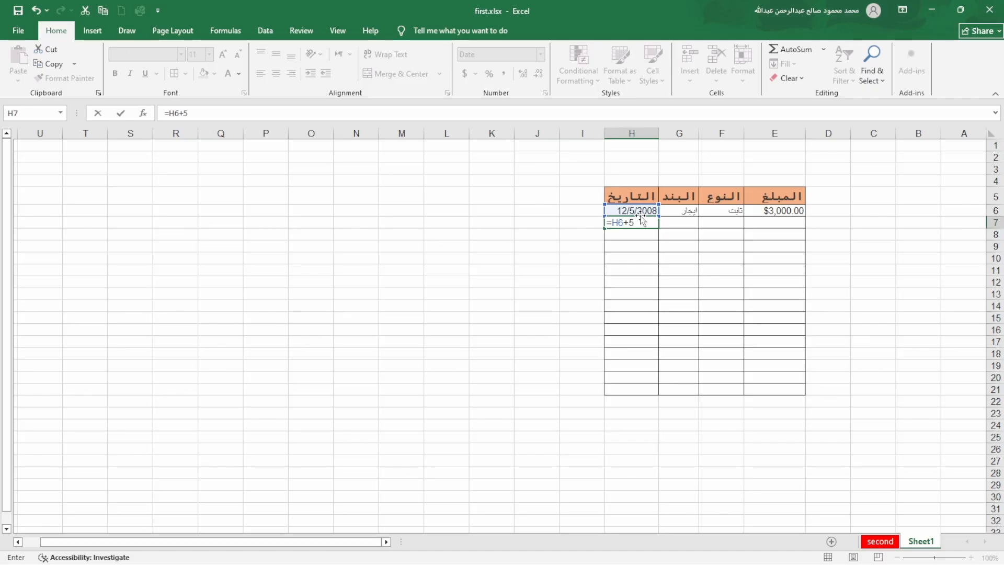
pyautogui.press('Return')
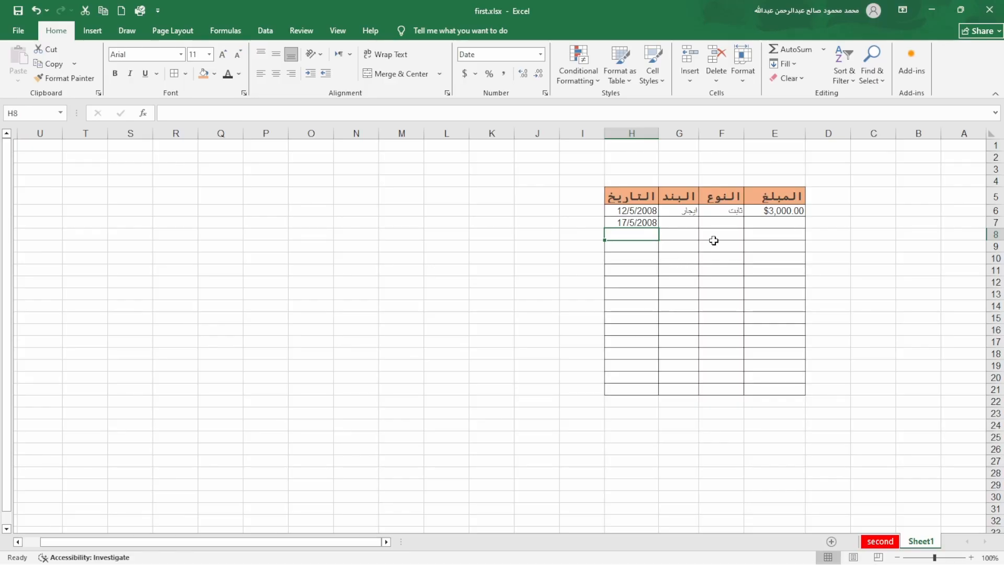
# Centre the entries in E6 through H6 both horizontally and vertically within their cells
pyautogui.click(730, 212)
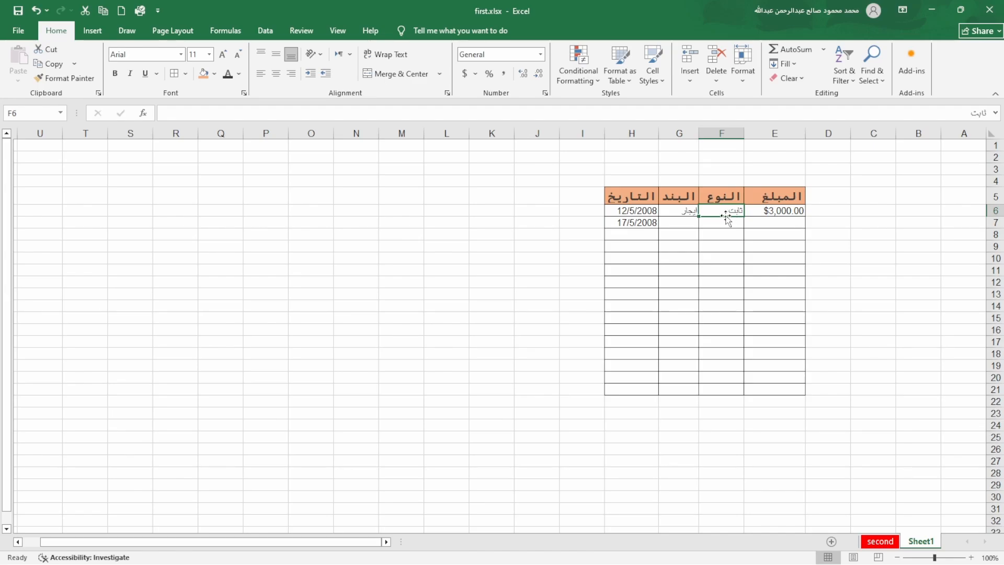
pyautogui.click(279, 55)
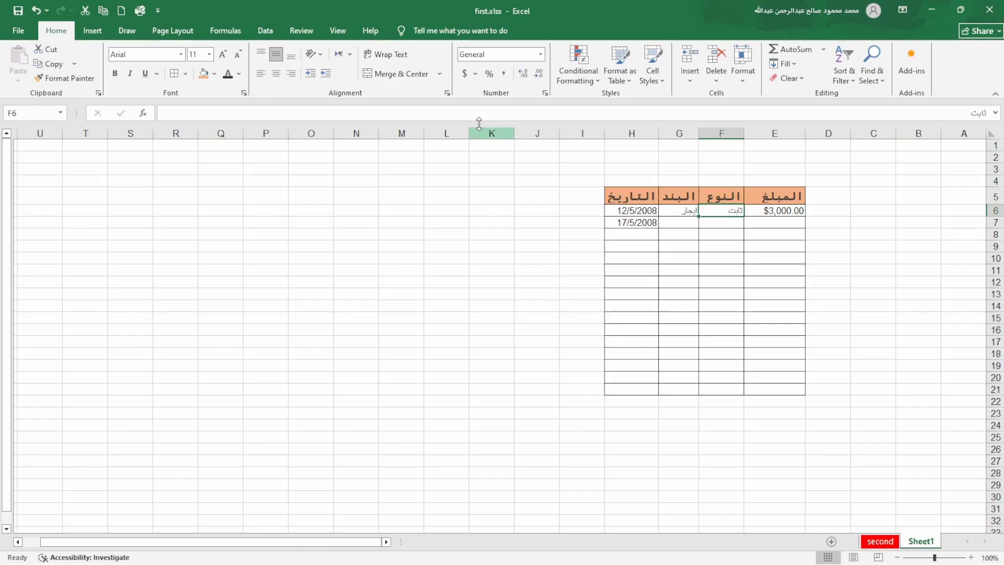
pyautogui.click(273, 74)
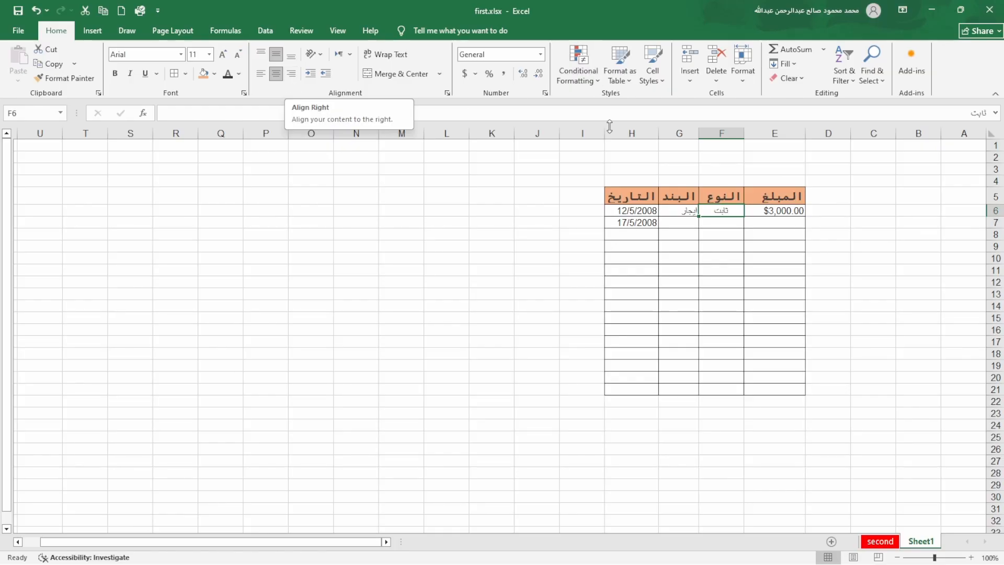
pyautogui.click(688, 210)
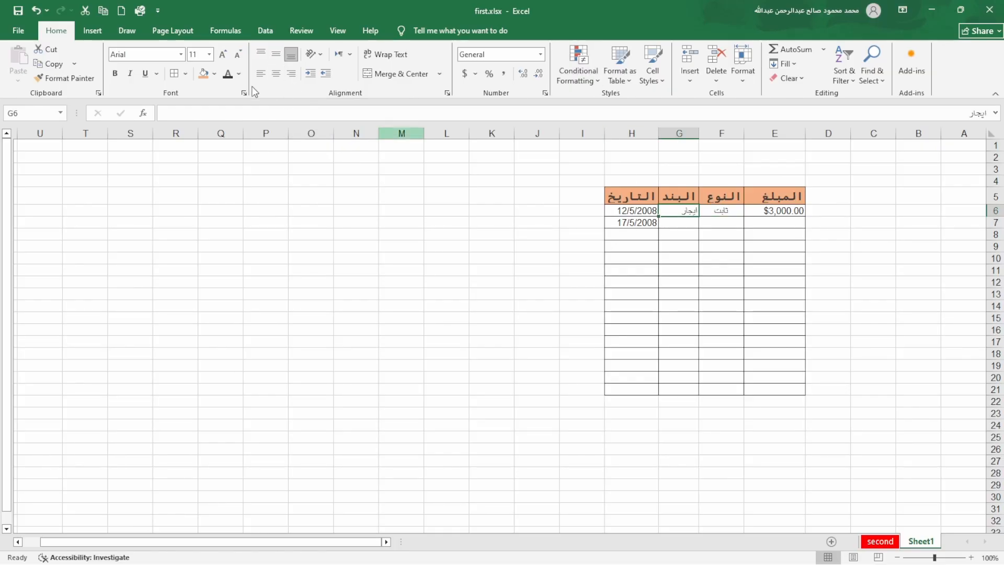
pyautogui.click(277, 74)
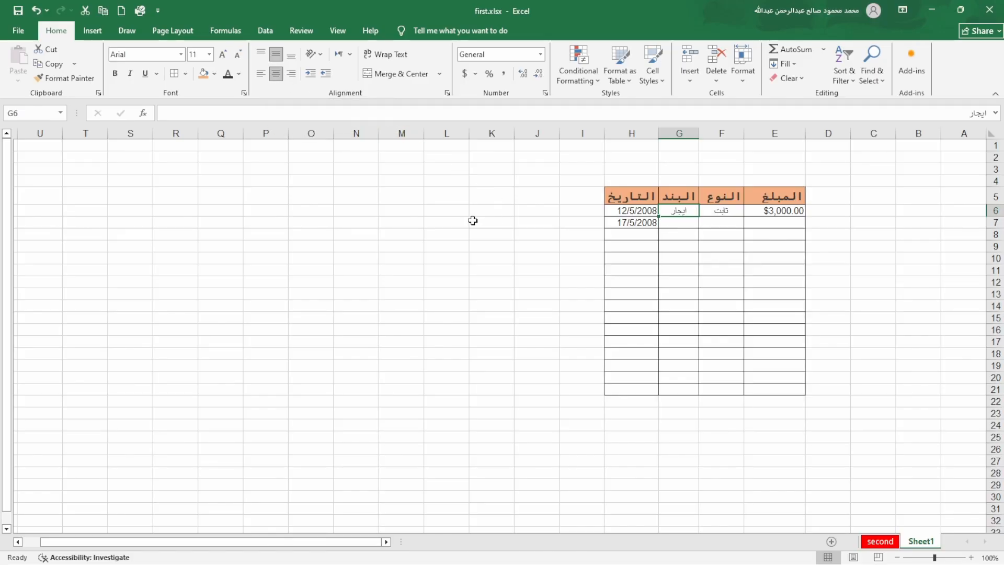
pyautogui.click(649, 214)
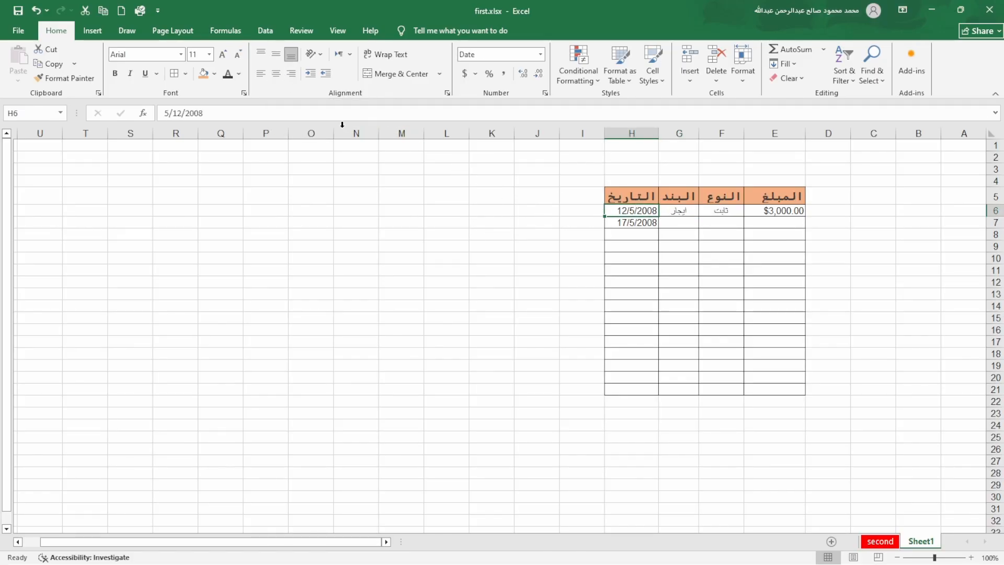
pyautogui.click(281, 73)
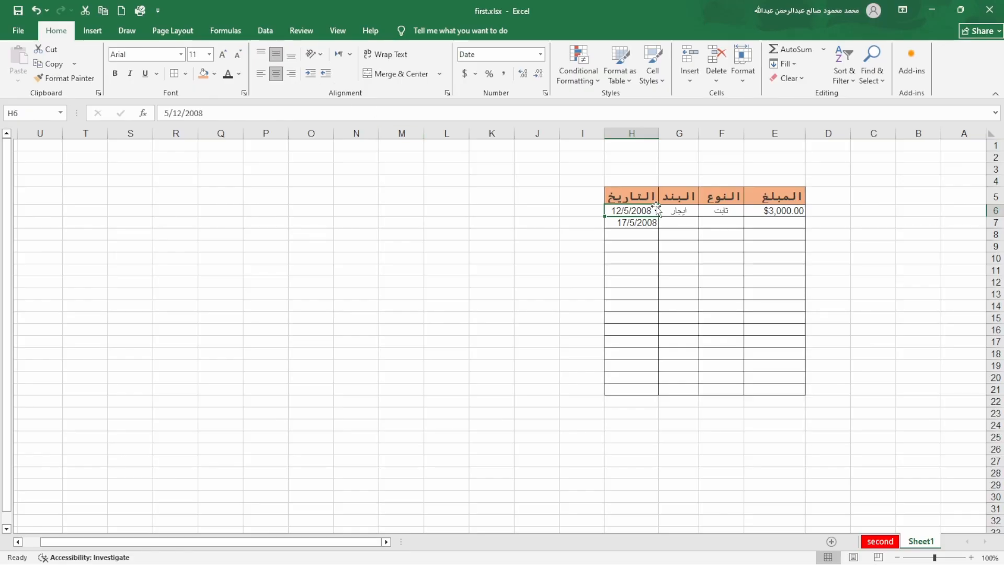
pyautogui.click(774, 214)
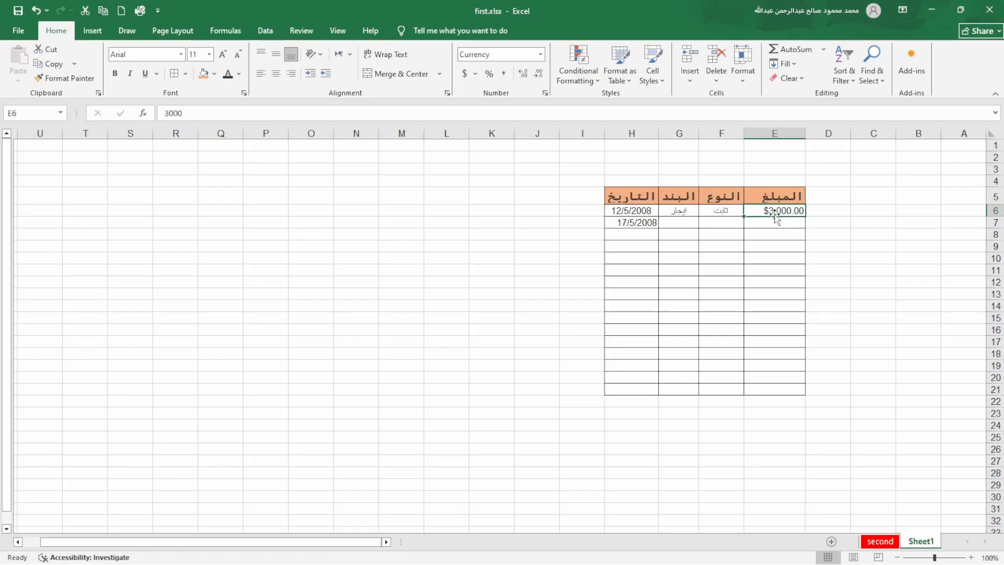
pyautogui.click(281, 57)
pyautogui.click(281, 76)
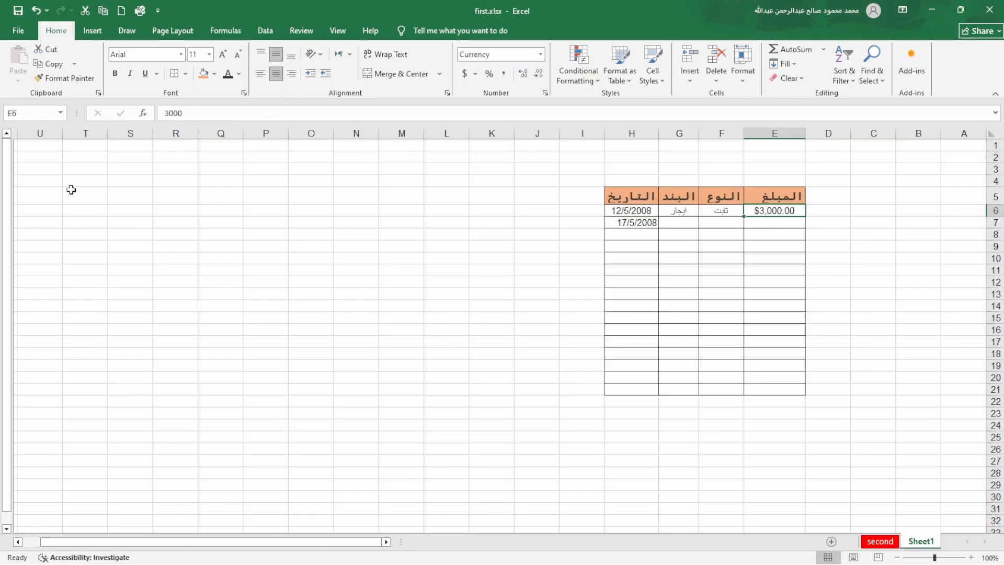
pyautogui.click(492, 247)
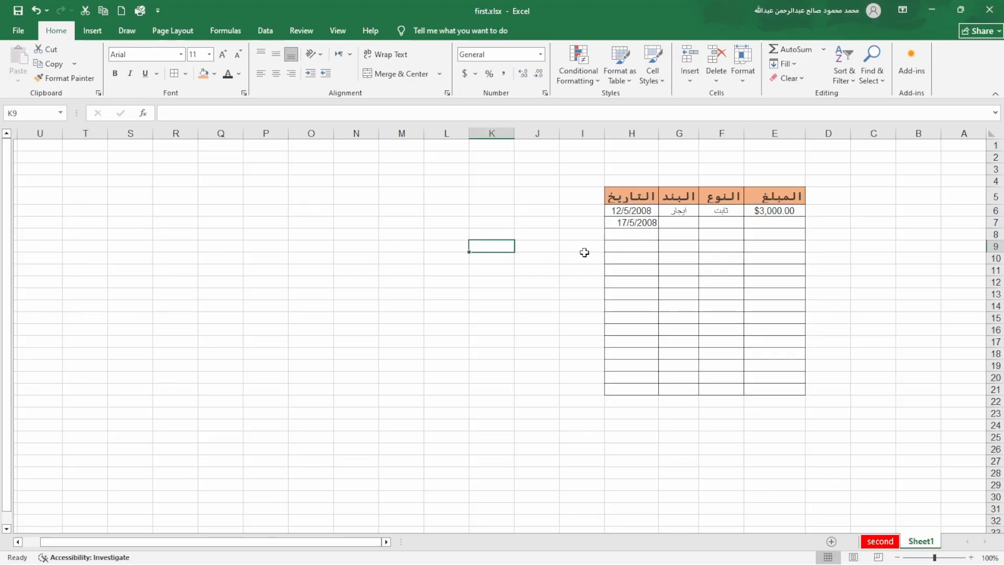
# Delete the date formula from H7 and leave the cell empty
pyautogui.click(631, 224)
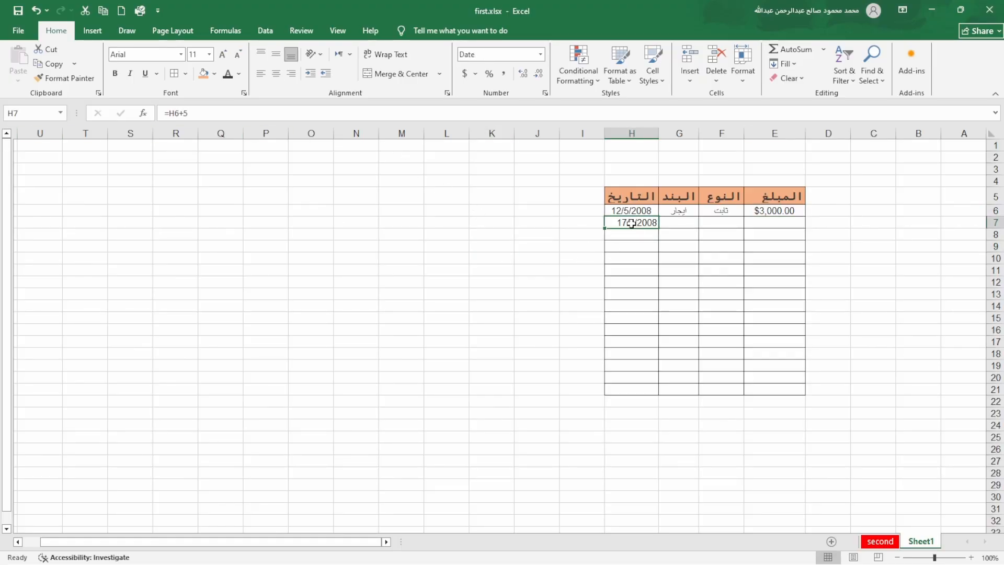
pyautogui.doubleClick(631, 223)
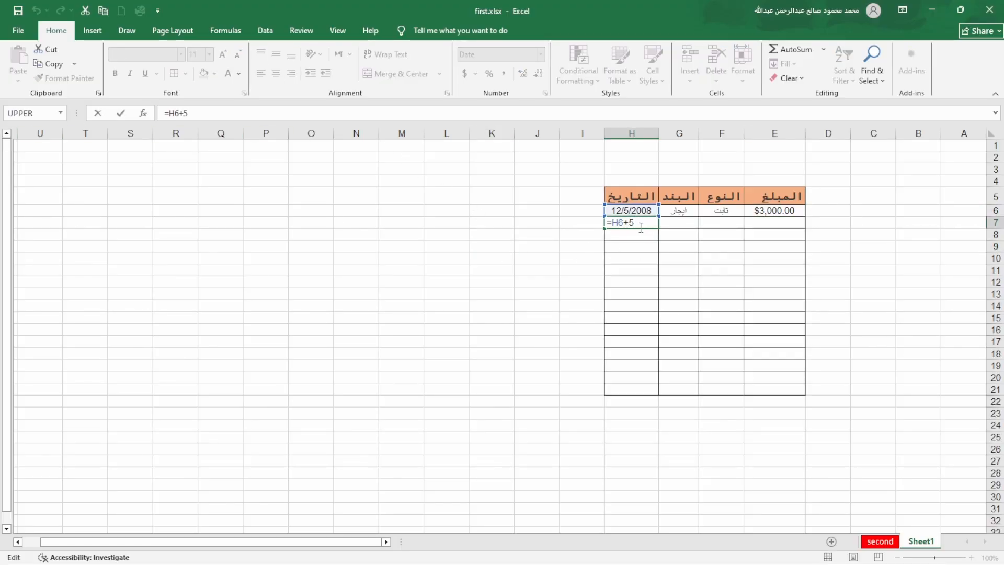
pyautogui.press('BackSpace')
pyautogui.press('BackSpace')
pyautogui.press('BackSpace')
pyautogui.press('BackSpace')
pyautogui.press('BackSpace')
pyautogui.click(495, 272)
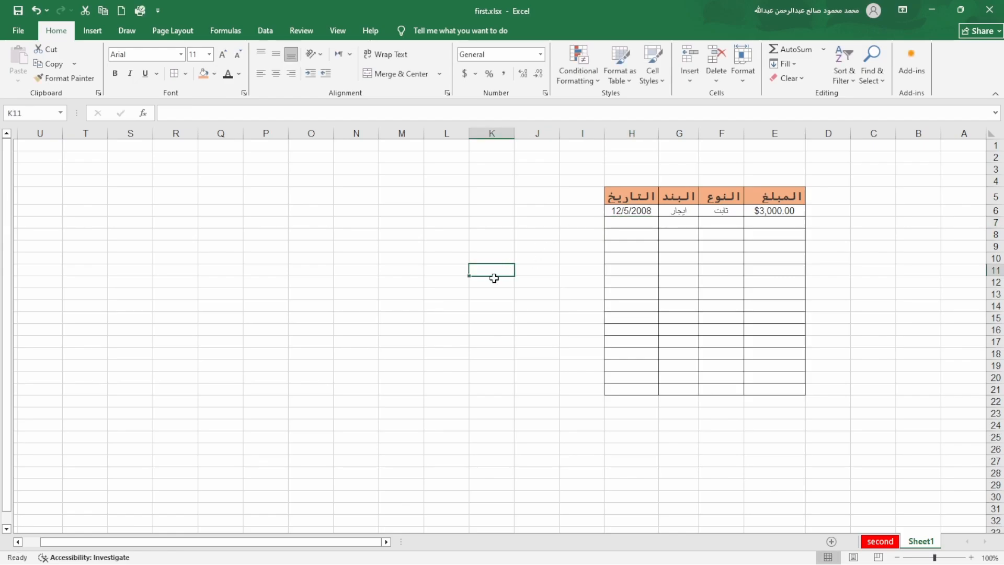
# Replace the expense type in F6 with متغير
pyautogui.click(731, 210)
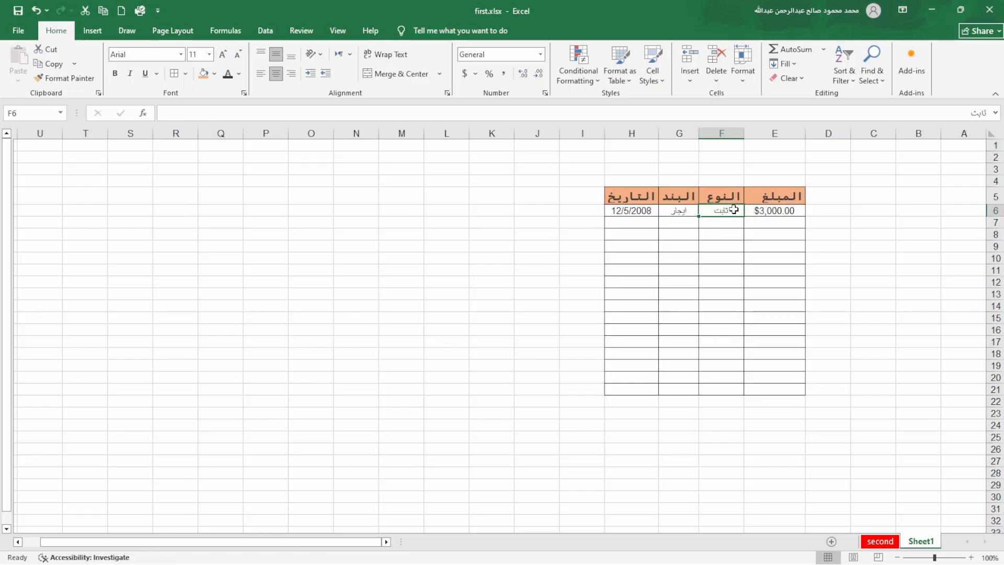
pyautogui.doubleClick(732, 209)
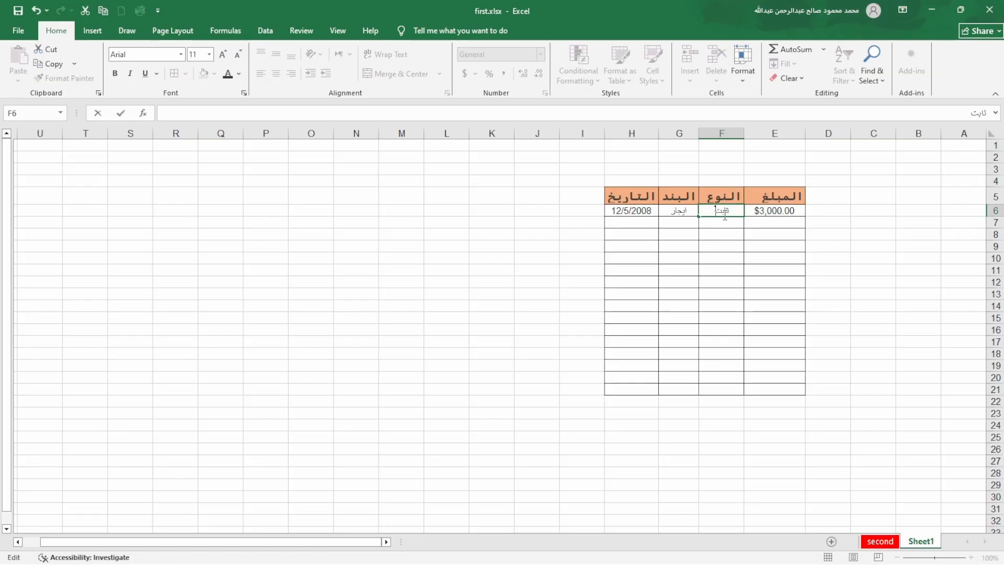
pyautogui.press('BackSpace')
pyautogui.press('BackSpace')
pyautogui.press('BackSpace')
pyautogui.press('BackSpace')
pyautogui.write('متغير')
pyautogui.press('Return')
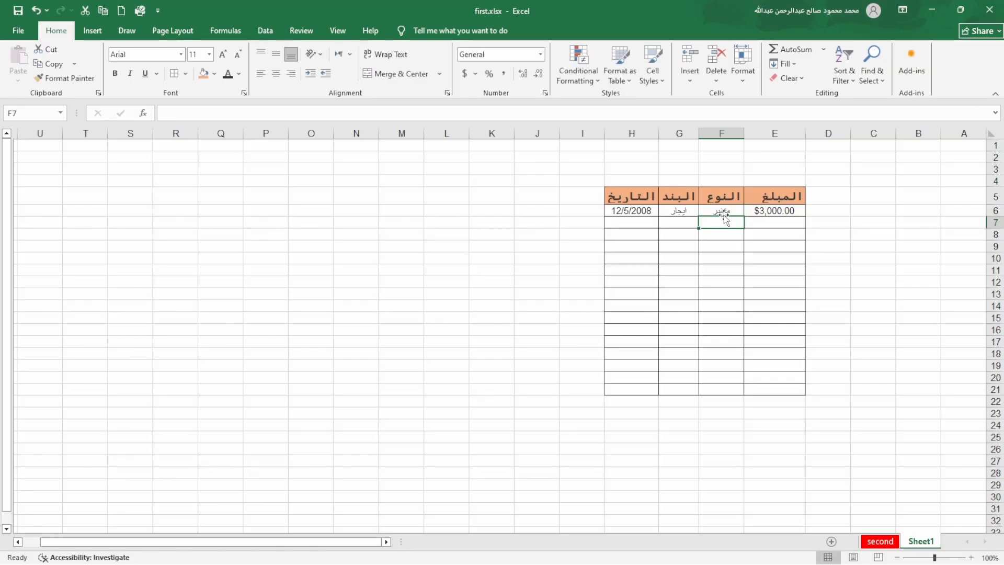
# Replace the expense type in F6 with ثابت
pyautogui.doubleClick(724, 210)
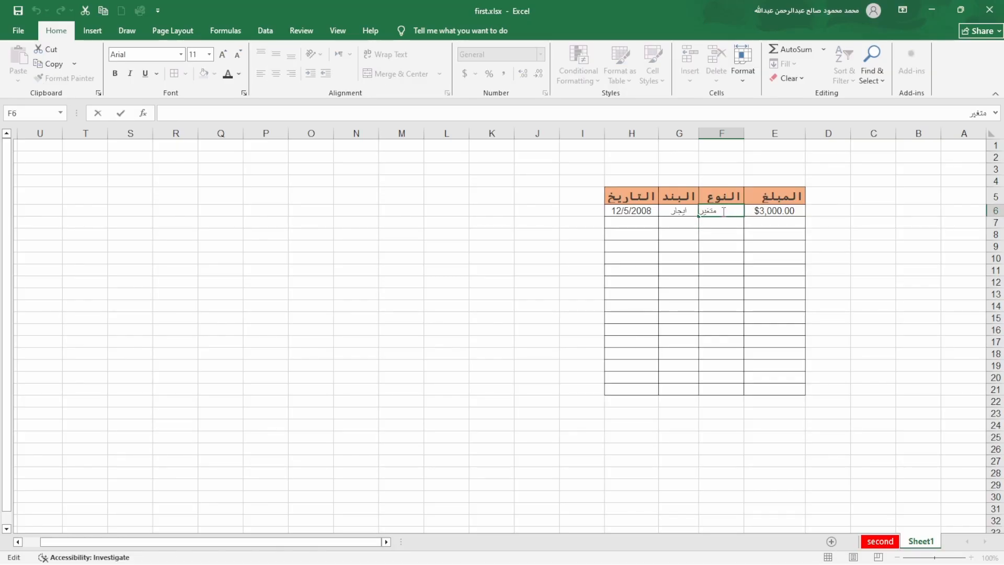
pyautogui.press('BackSpace')
pyautogui.press('BackSpace')
pyautogui.press('BackSpace')
pyautogui.press('BackSpace')
pyautogui.press('BackSpace')
pyautogui.write('ثابت')
pyautogui.press('Return')
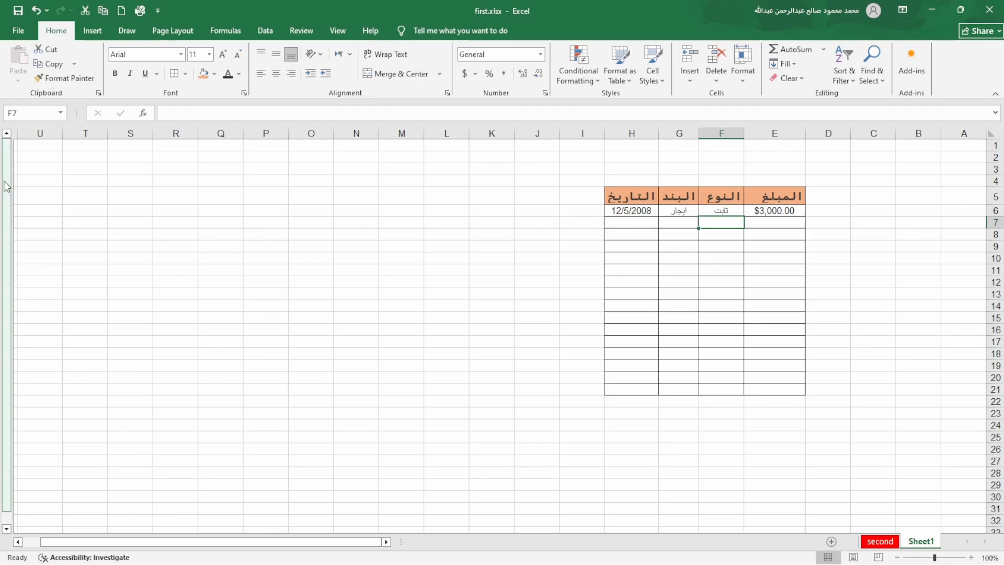
pyautogui.click(731, 176)
pyautogui.moveTo(731, 176); pyautogui.dragTo(732, 181)
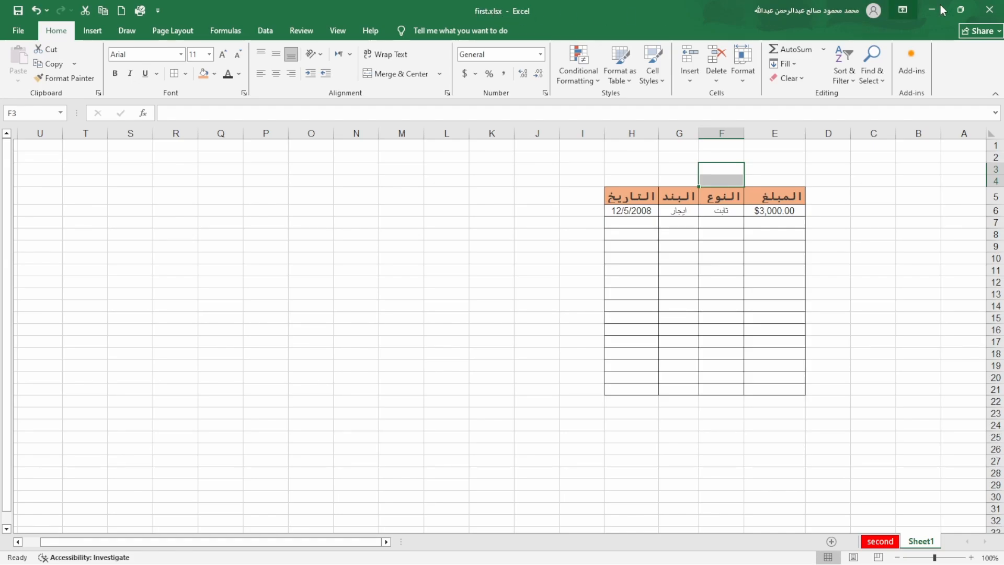
# Switch the ribbon display to Auto-hide Ribbon and back to Show Tabs and Commands
pyautogui.click(900, 10)
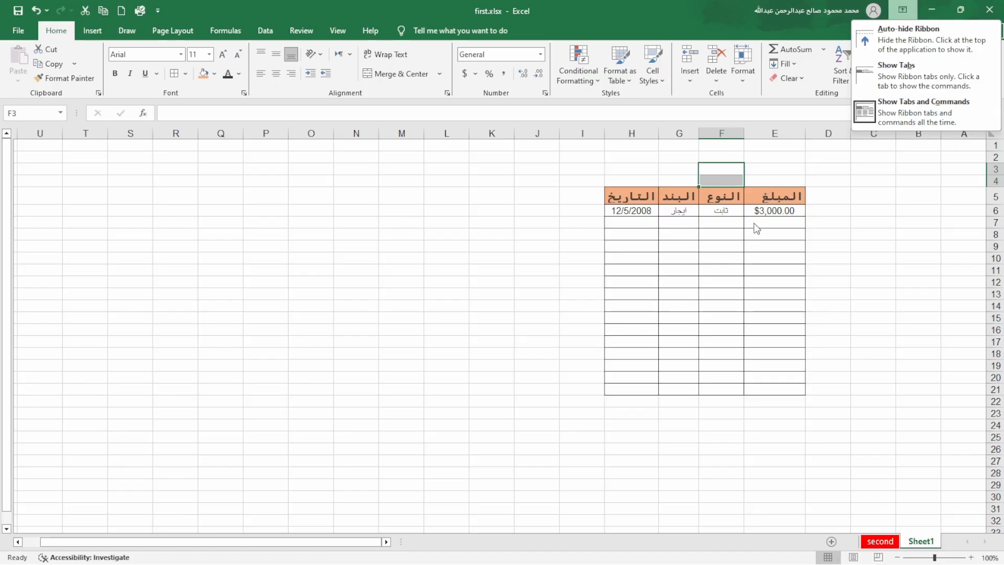
pyautogui.click(908, 43)
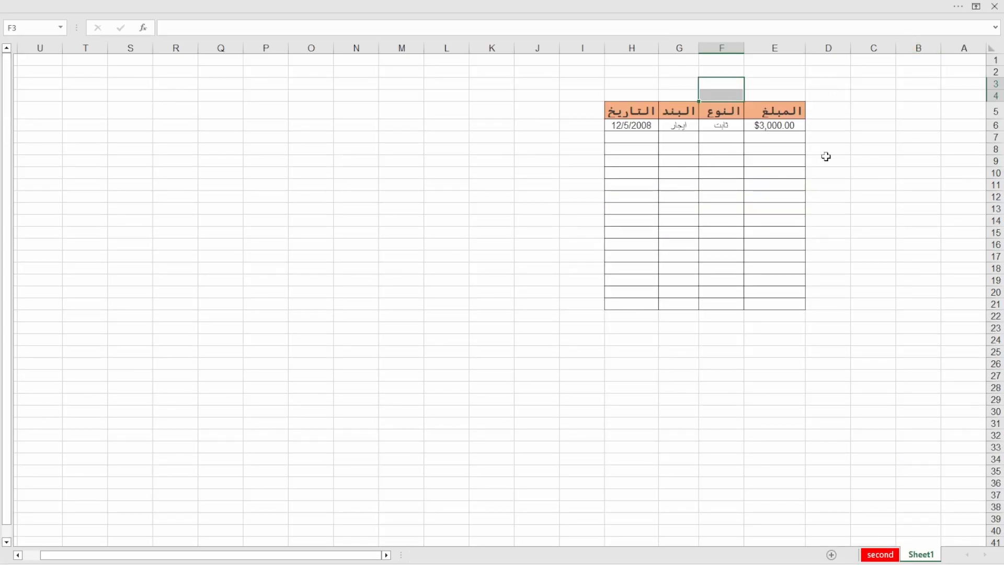
pyautogui.click(974, 7)
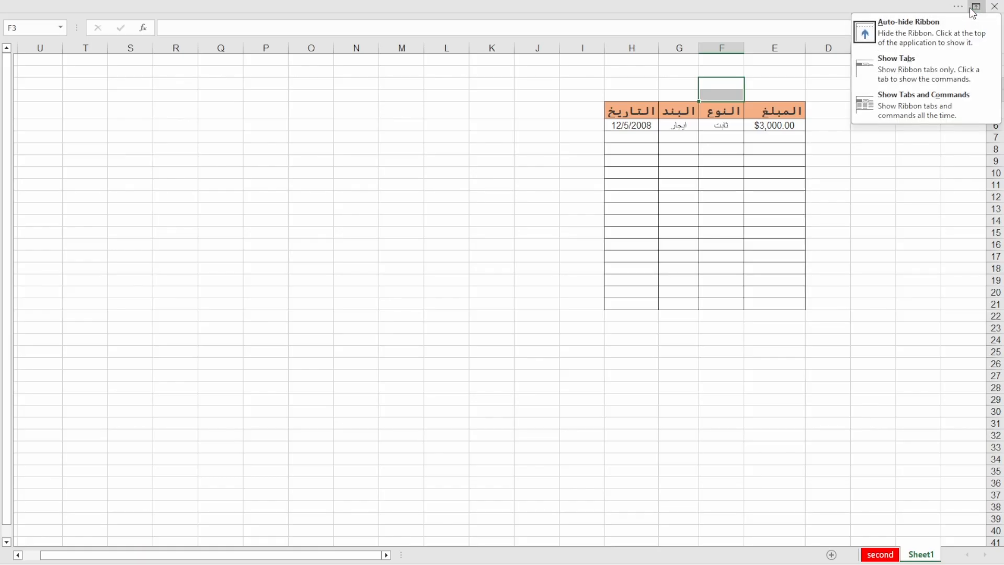
pyautogui.click(928, 100)
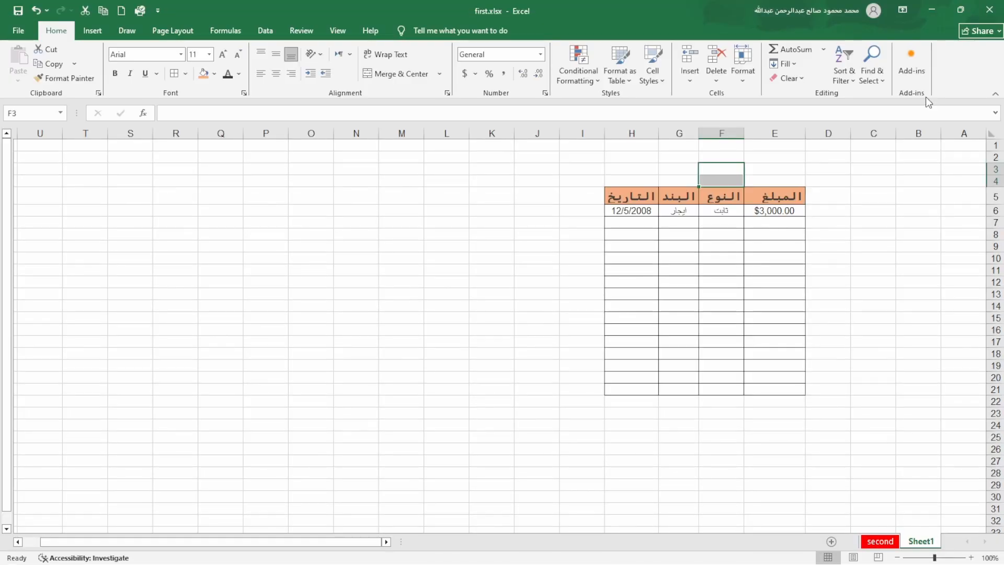